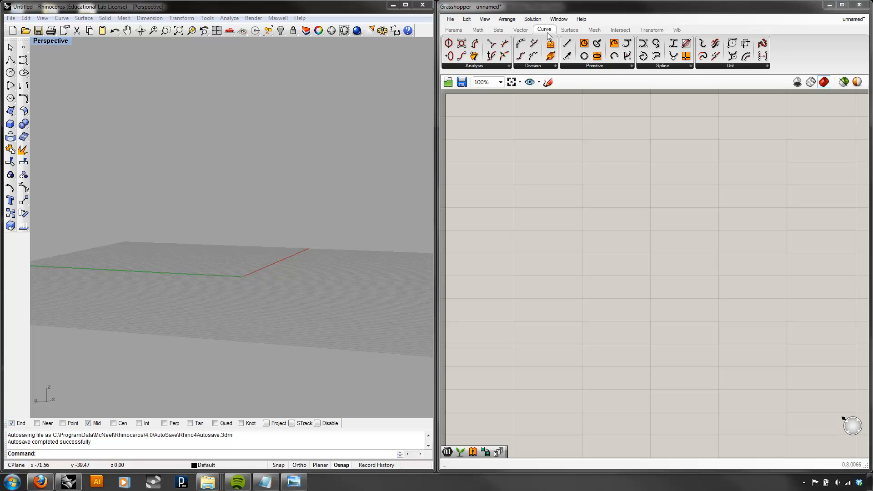
- Place a Center Box component on the Grasshopper canvas
click(575, 32)
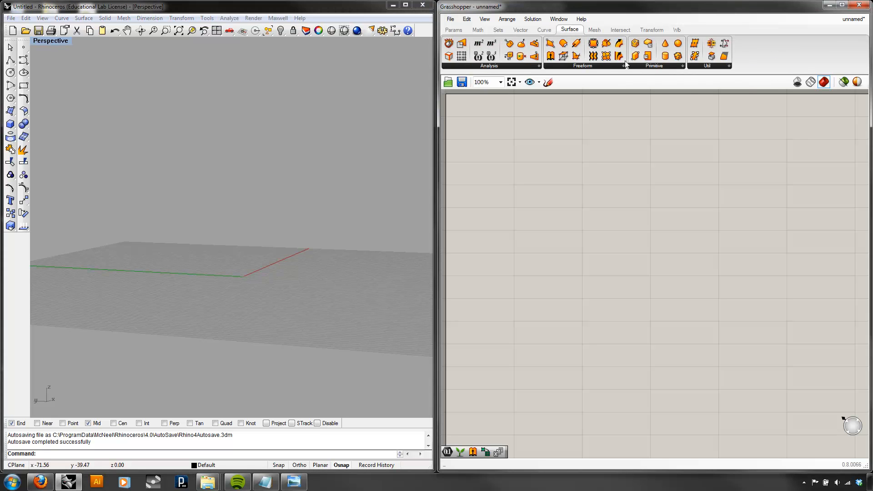
click(642, 65)
drag(658, 117, 613, 269)
- Examine the box preview up close in Rhino and set the viewport to the Front view
scroll(247, 284, up, 3)
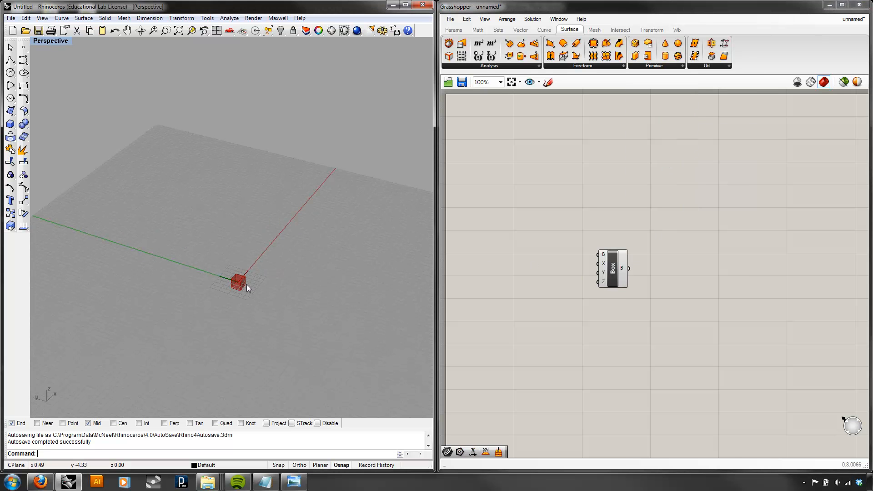
scroll(248, 279, up, 3)
scroll(250, 305, up, 3)
scroll(291, 255, up, 3)
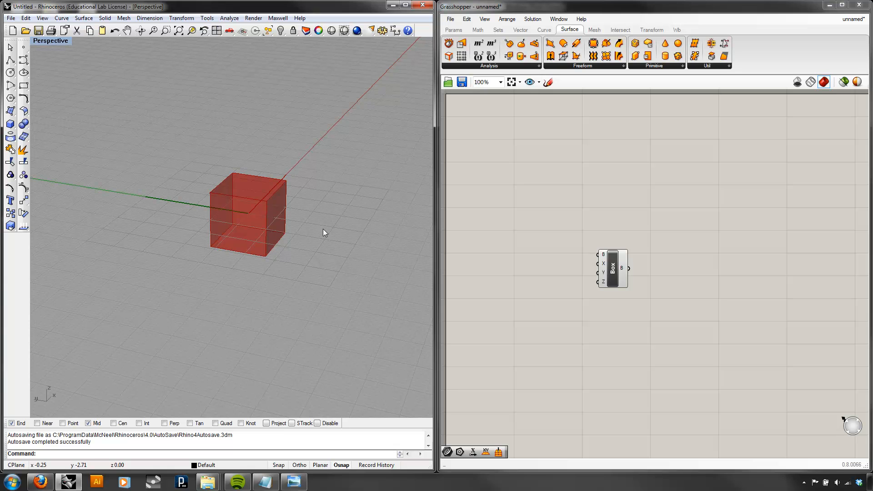
right_drag(308, 209, 331, 187)
text(Front)
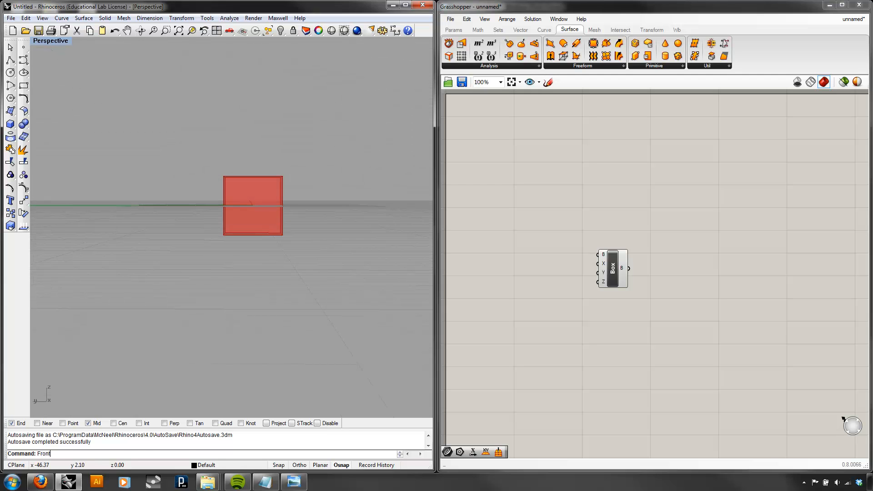
key(Return)
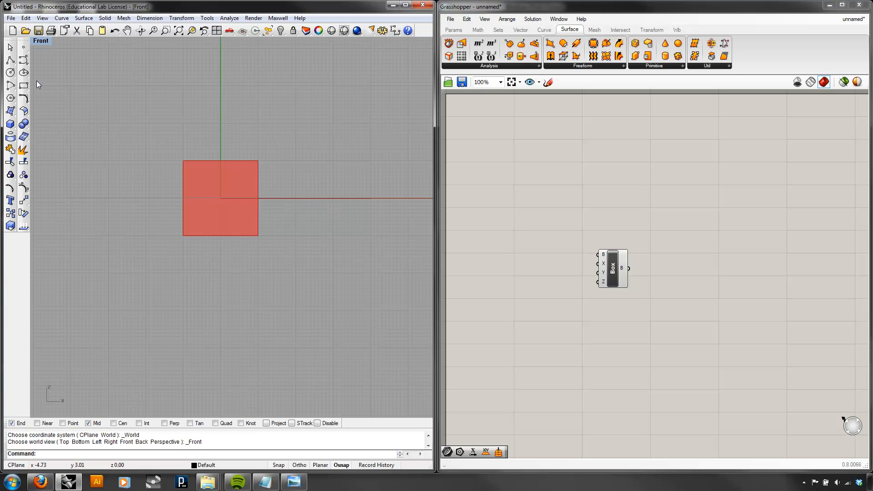
- View the box from the Top and return the viewport to Perspective
click(38, 43)
mouse_move(98, 147)
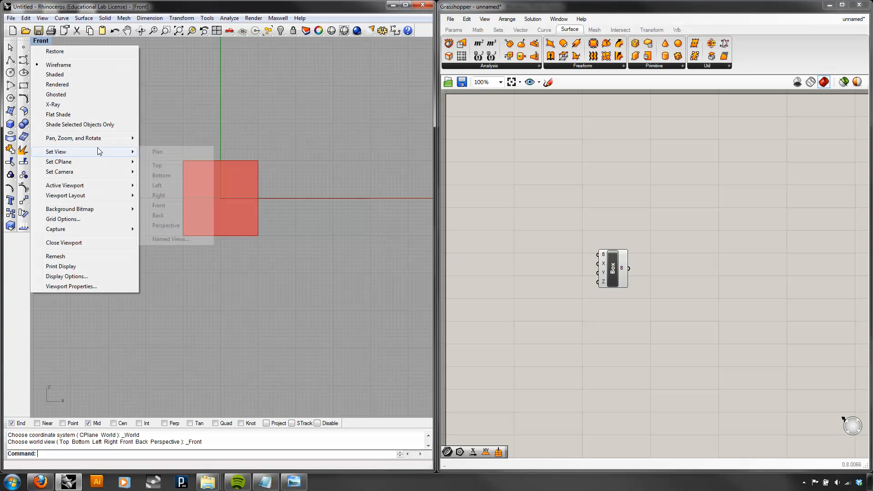
click(173, 226)
text(Top)
key(Return)
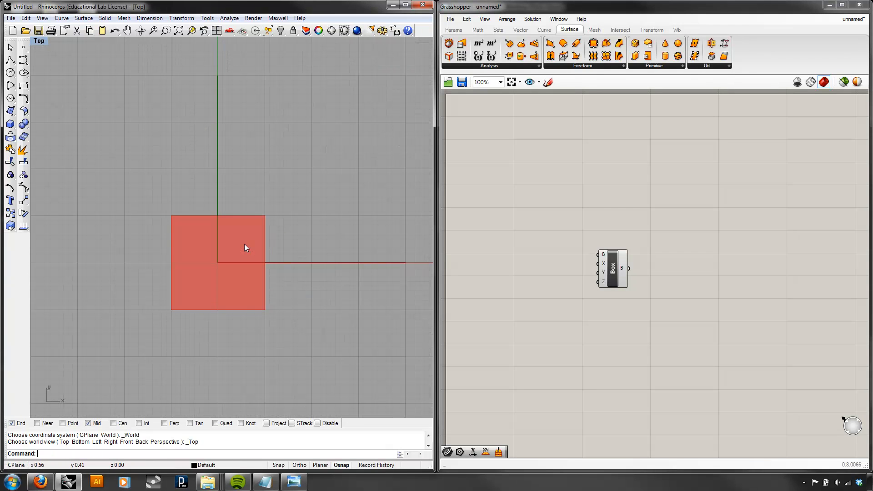
click(38, 42)
mouse_move(91, 152)
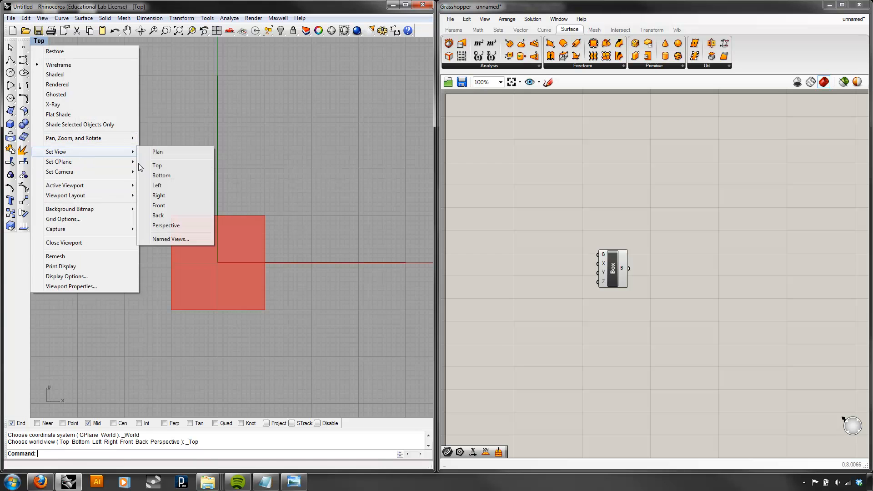
click(171, 223)
- Select the Box component and read the descriptions of its base, X, Y and Z inputs
click(621, 261)
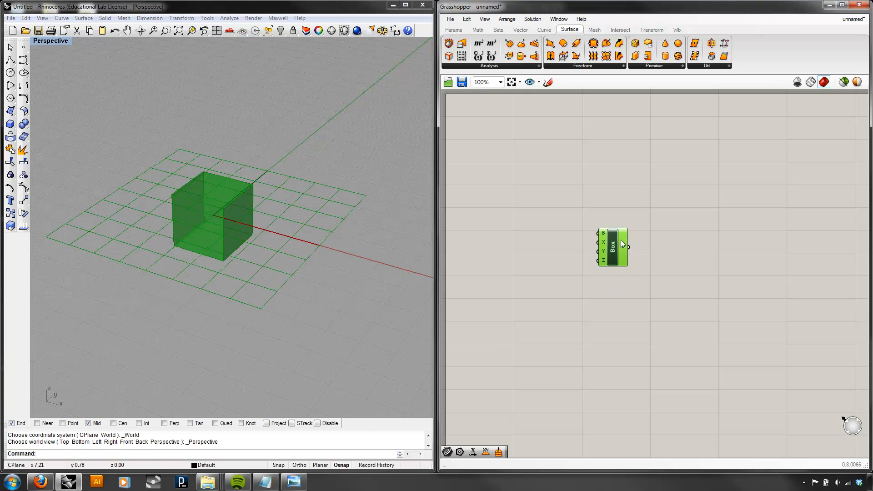
scroll(621, 239, up, 5)
right_drag(647, 241, 680, 228)
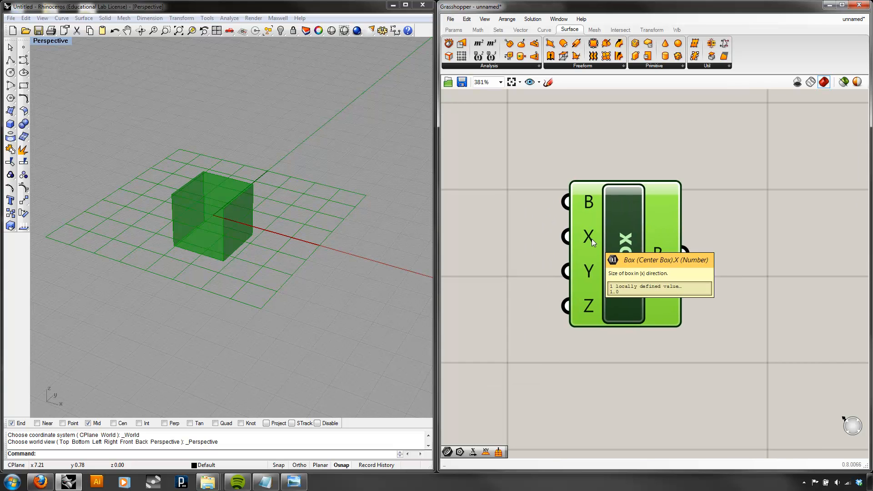
mouse_move(593, 269)
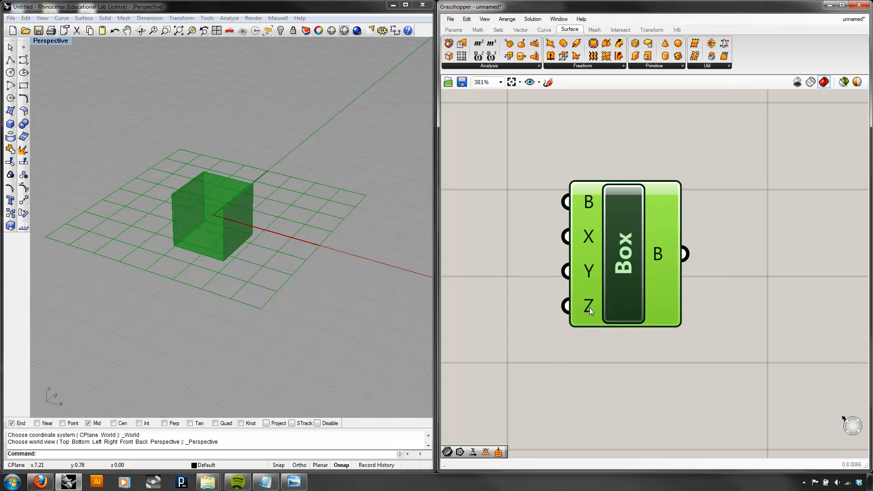
mouse_move(589, 307)
mouse_move(585, 201)
right_drag(547, 210, 626, 252)
scroll(595, 227, down, 4)
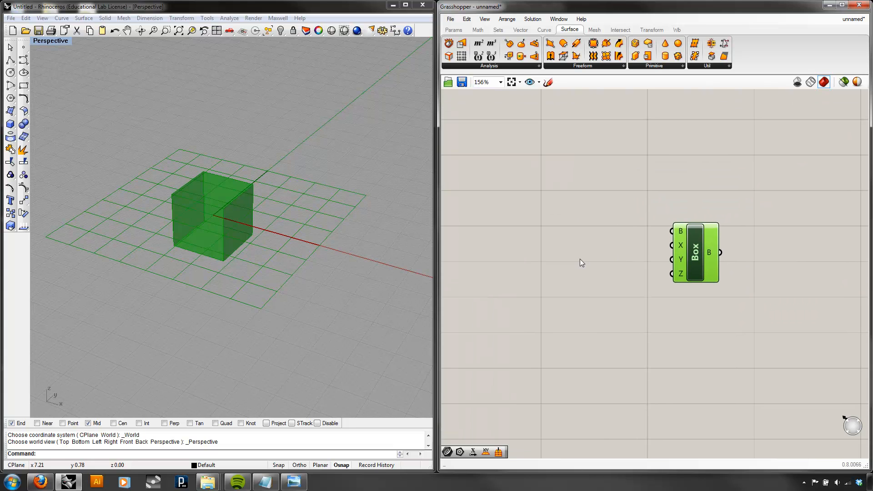
- Review the available plane components and examine how the box sits around the origin of the construction plane
click(541, 33)
click(526, 32)
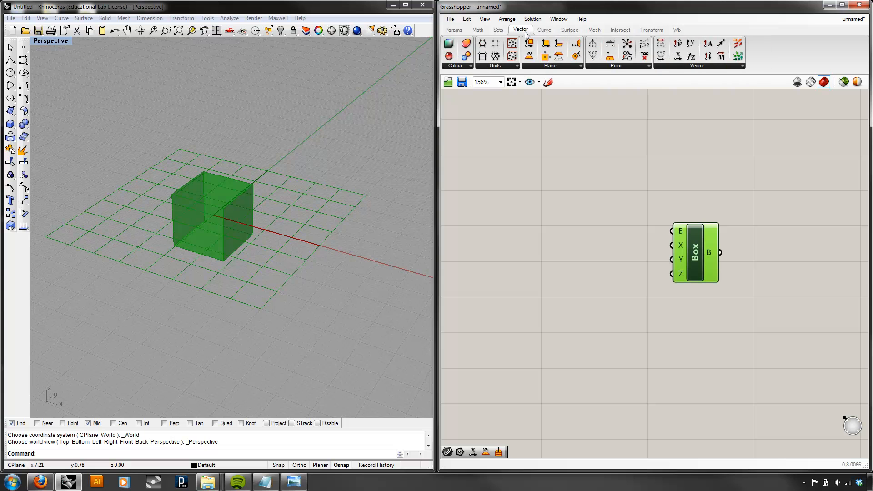
click(561, 66)
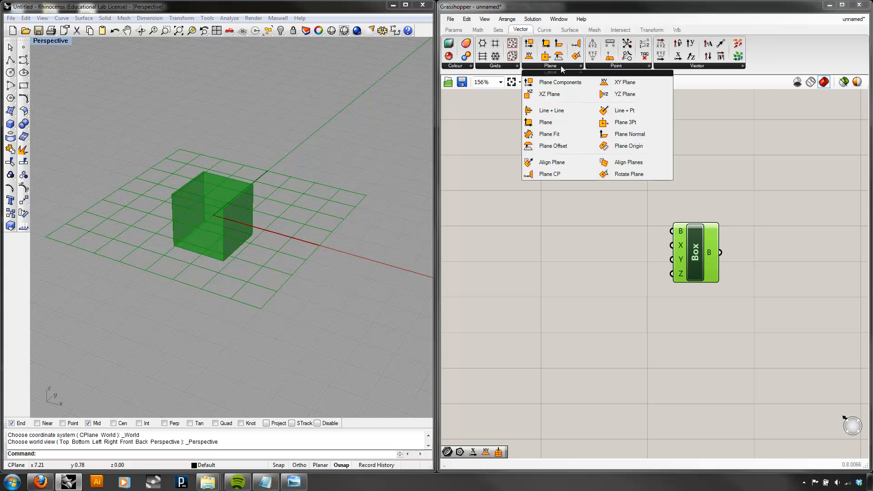
click(584, 226)
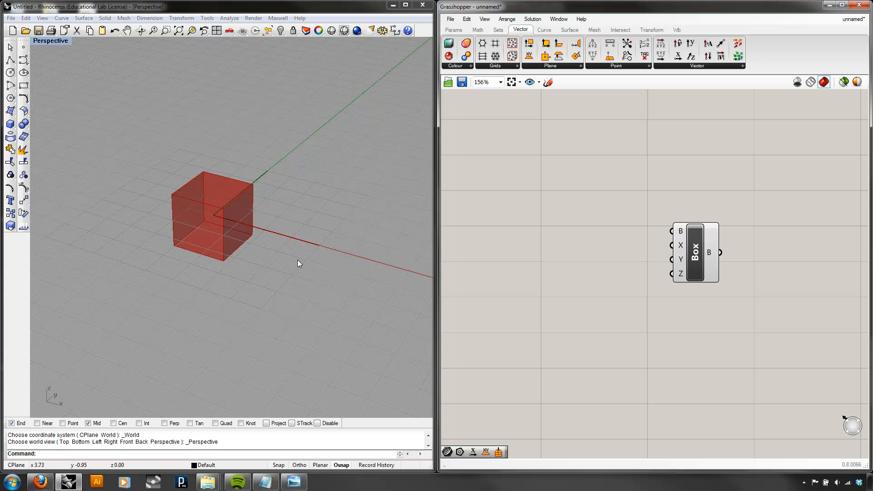
right_drag(282, 284, 302, 256)
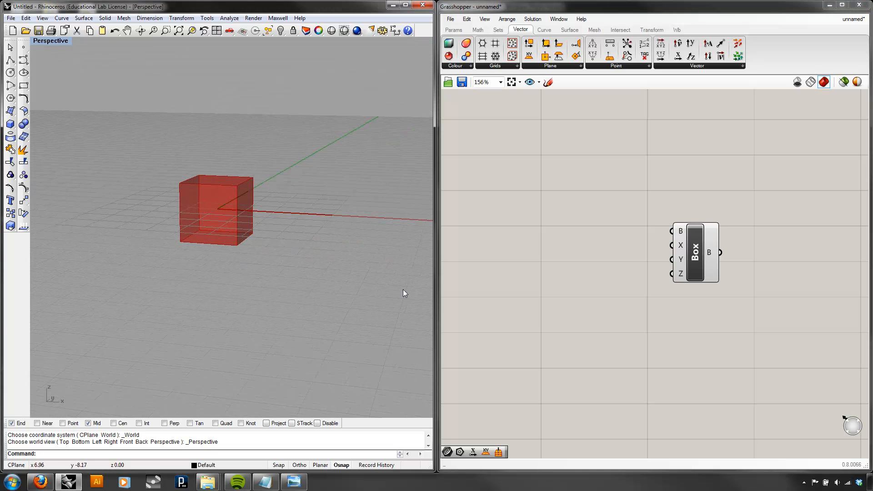
mouse_move(320, 257)
right_down()
mouse_move(341, 232)
mouse_move(332, 245)
mouse_move(274, 263)
mouse_move(322, 253)
right_up()
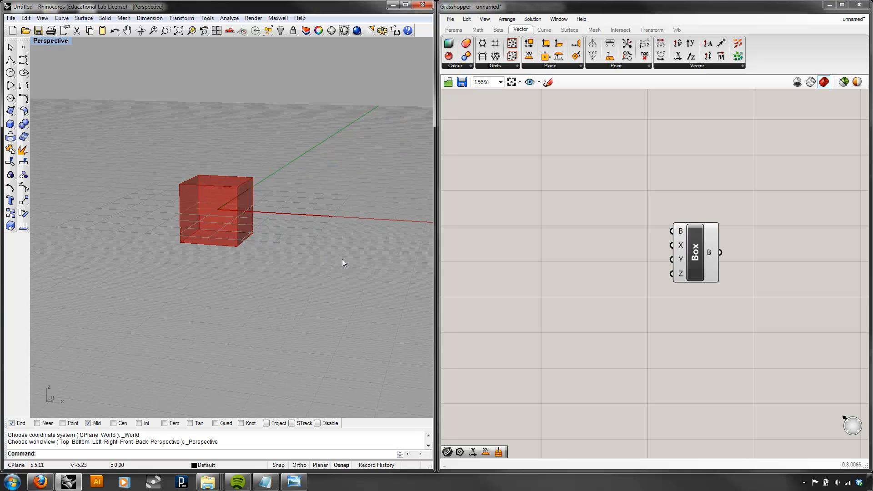
right_drag(341, 263, 322, 263)
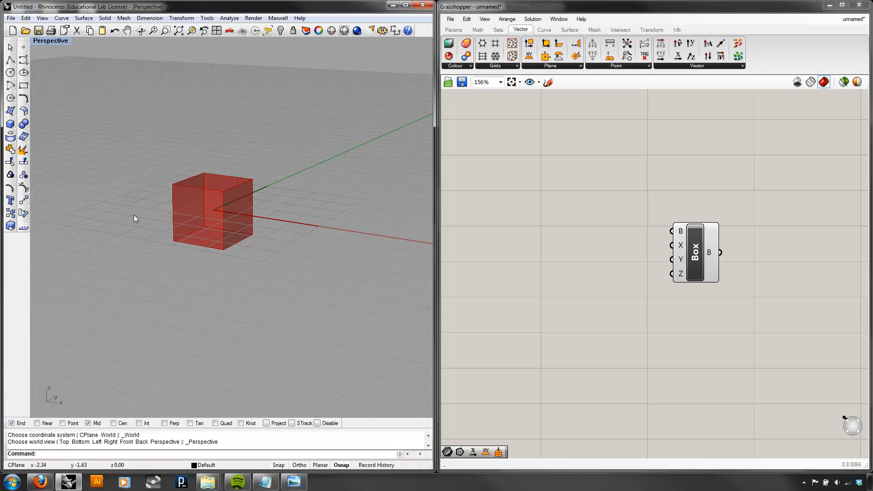
mouse_move(223, 294)
right_down()
mouse_move(214, 259)
mouse_move(212, 300)
right_up()
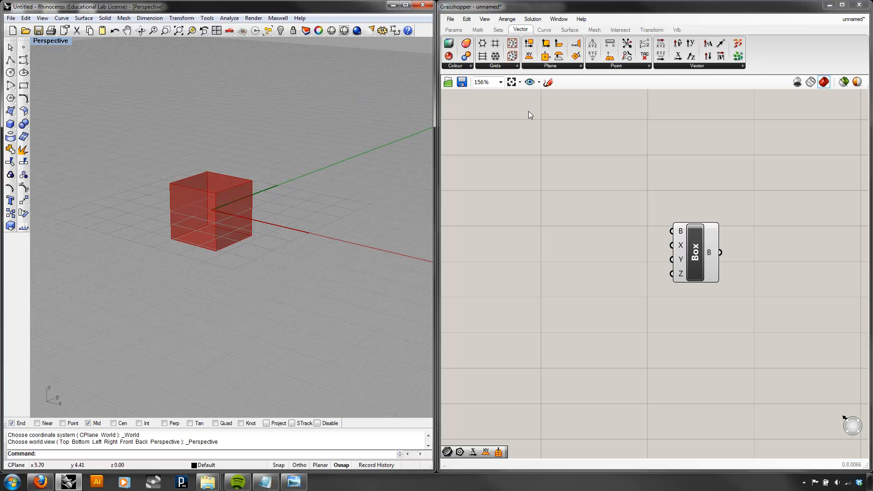
click(540, 67)
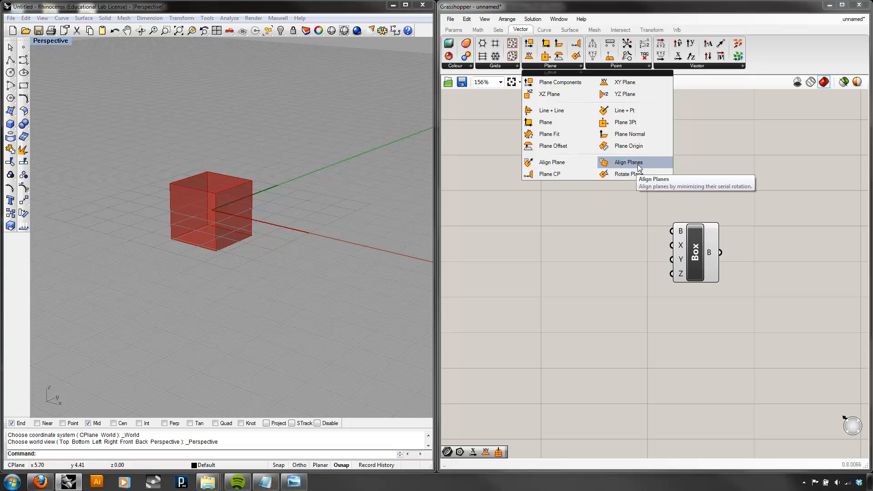
right_drag(274, 211, 291, 224)
scroll(304, 221, down, 4)
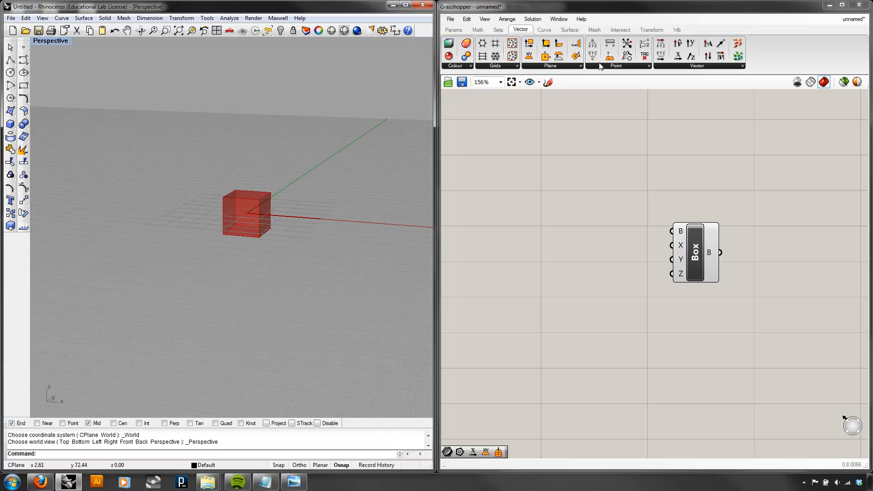
- Add an XY Plane component and connect its P output to the Box's B input
click(580, 66)
click(612, 83)
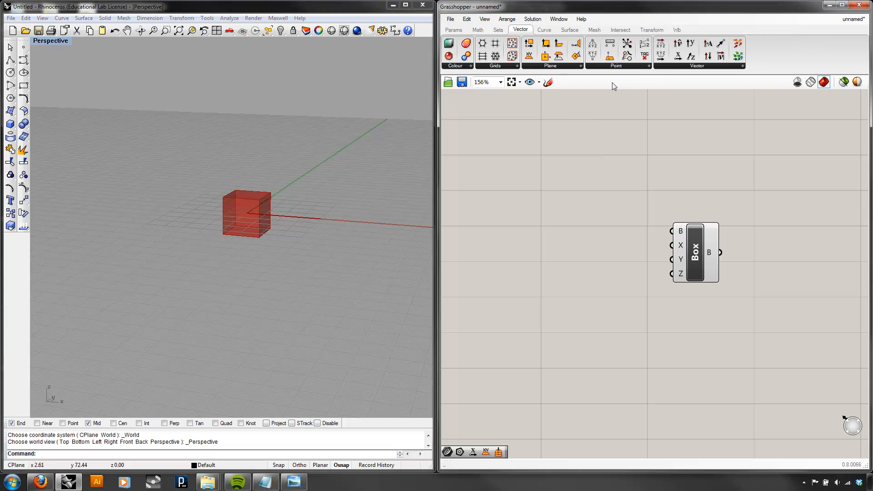
click(593, 205)
drag(624, 205, 672, 231)
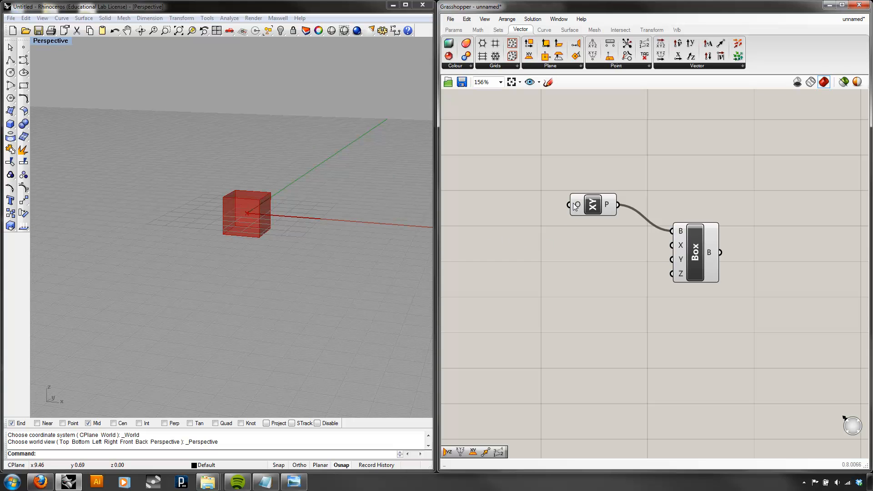
- Inspect the XY Plane's origin input and compare the previews of the plane and the box in the viewport
mouse_move(578, 207)
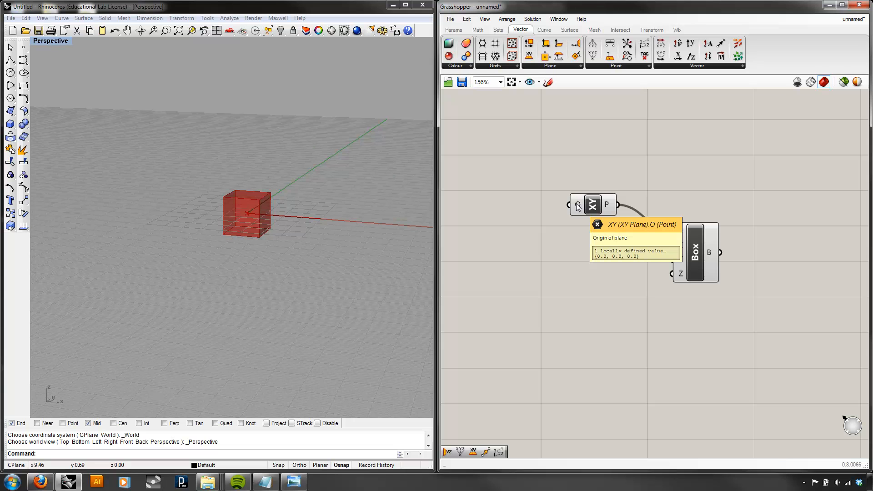
click(599, 209)
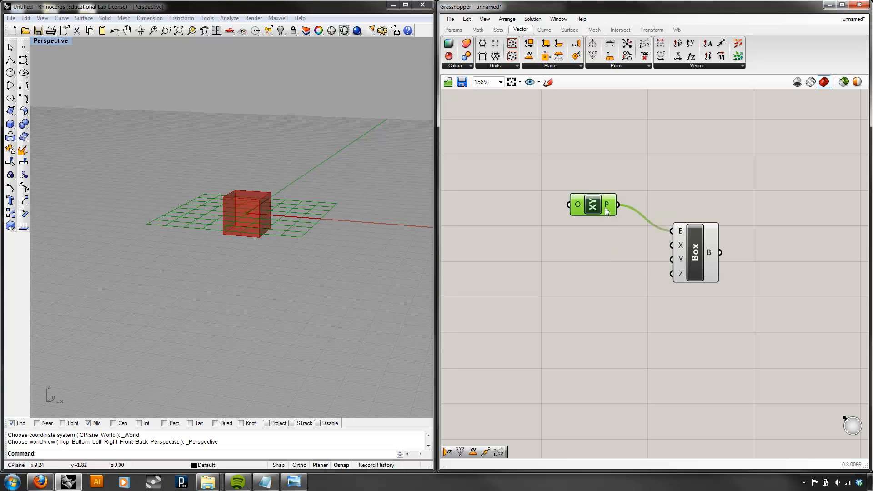
right_drag(371, 179, 350, 205)
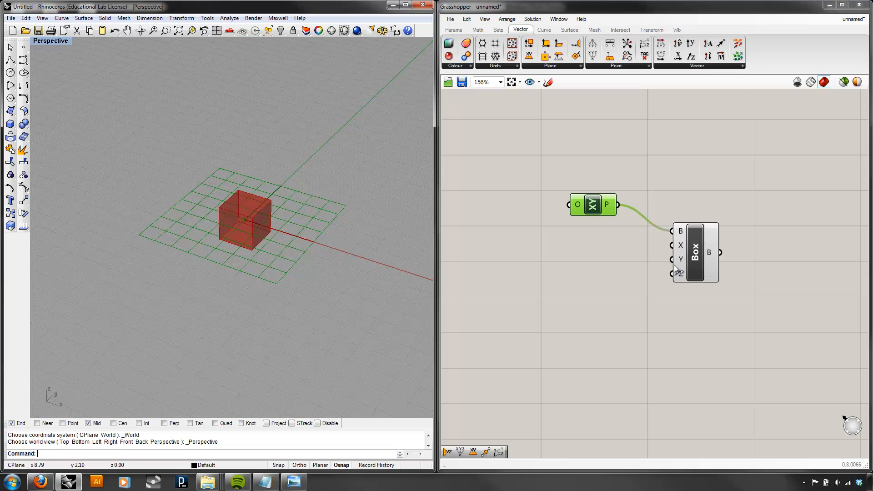
click(692, 254)
right_drag(221, 252, 253, 225)
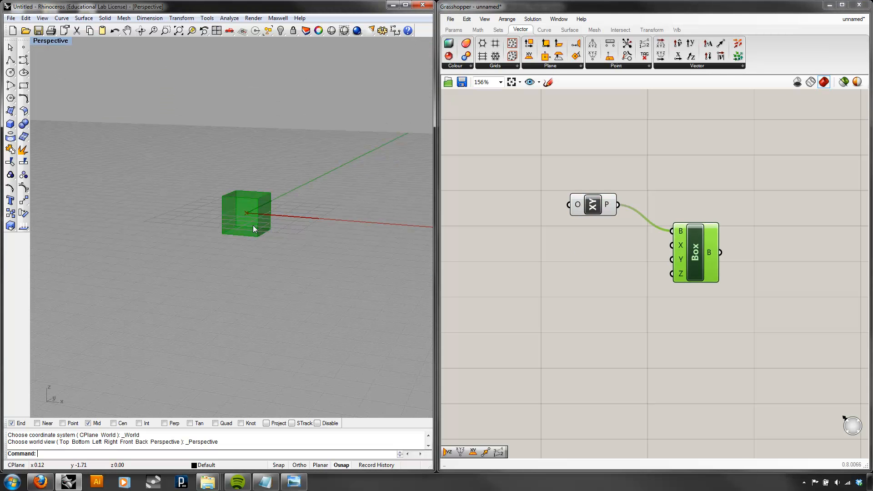
click(561, 246)
right_drag(561, 245, 587, 241)
mouse_move(604, 201)
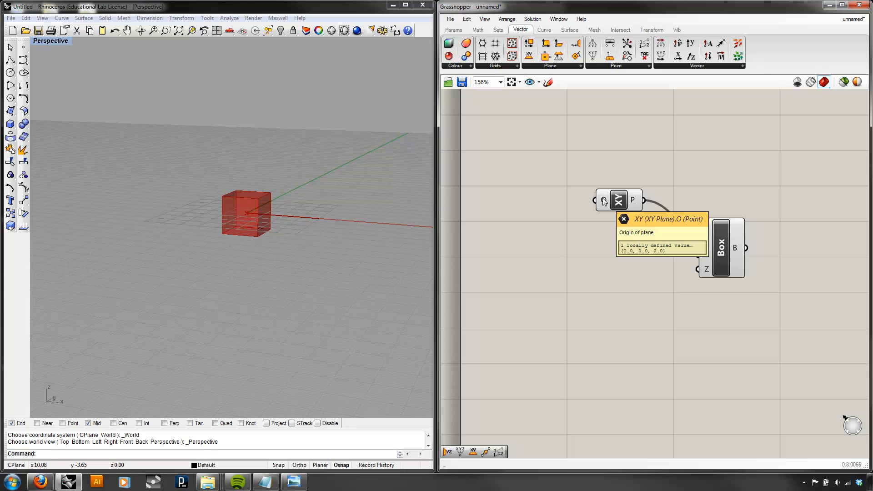
- Add a Point XYZ component beside the XY Plane's origin input
click(617, 67)
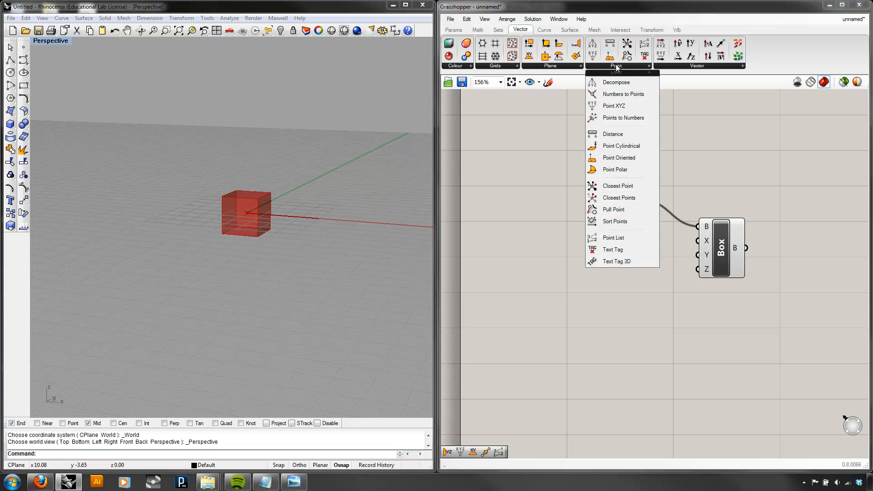
click(616, 106)
click(544, 200)
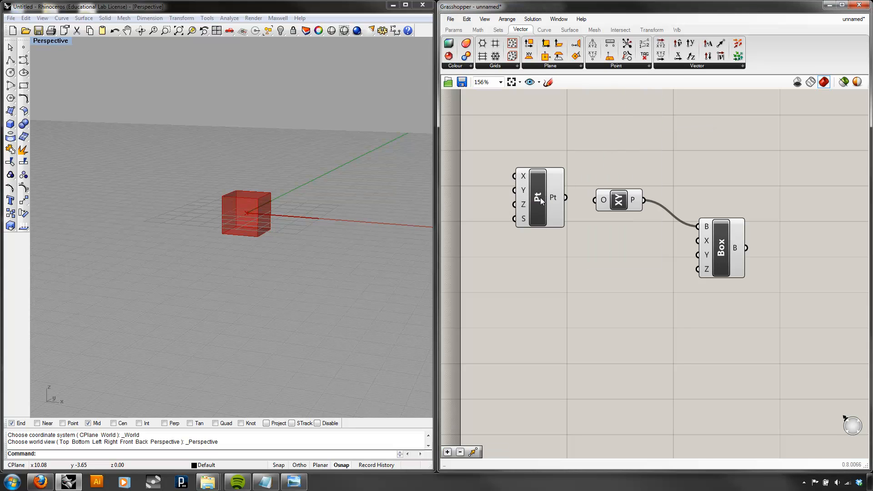
- Inspect the Point XYZ component's location inside the box and read its coordinate inputs
click(544, 206)
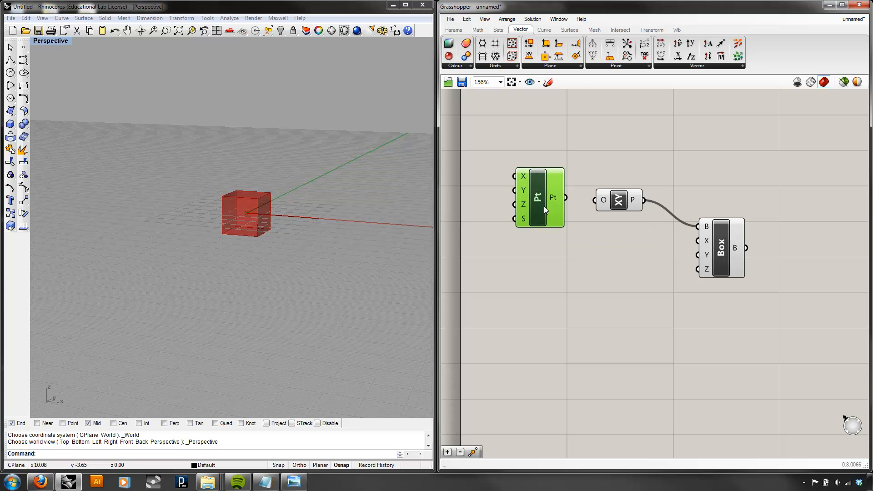
right_drag(343, 187, 254, 201)
scroll(340, 228, up, 4)
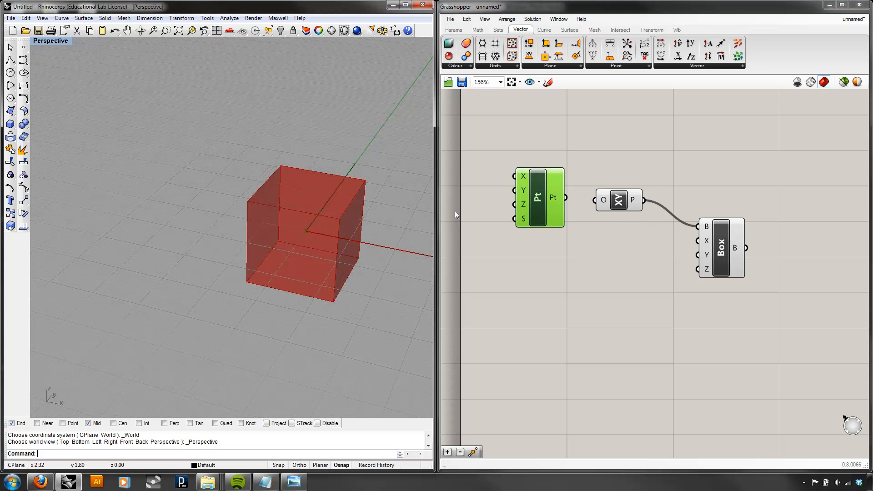
click(588, 149)
click(556, 189)
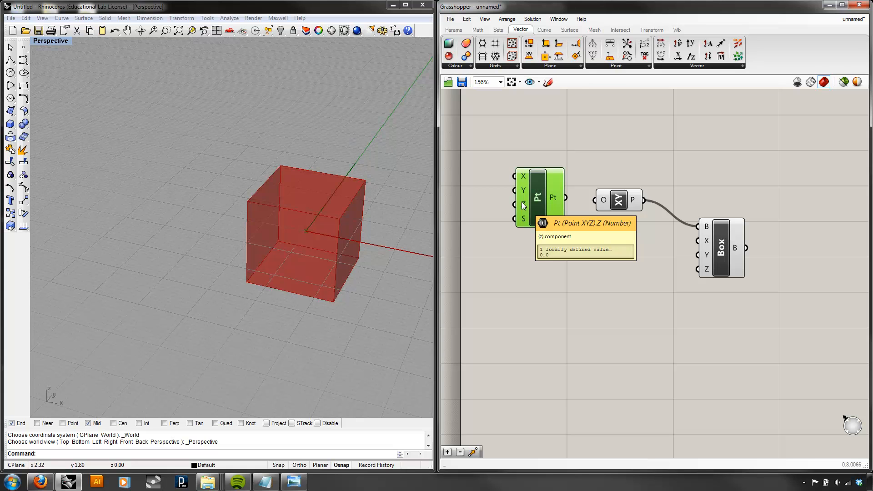
- Shift the components aside and add a Number Slider in front of the Point XYZ component's inputs
drag(804, 365, 678, 195)
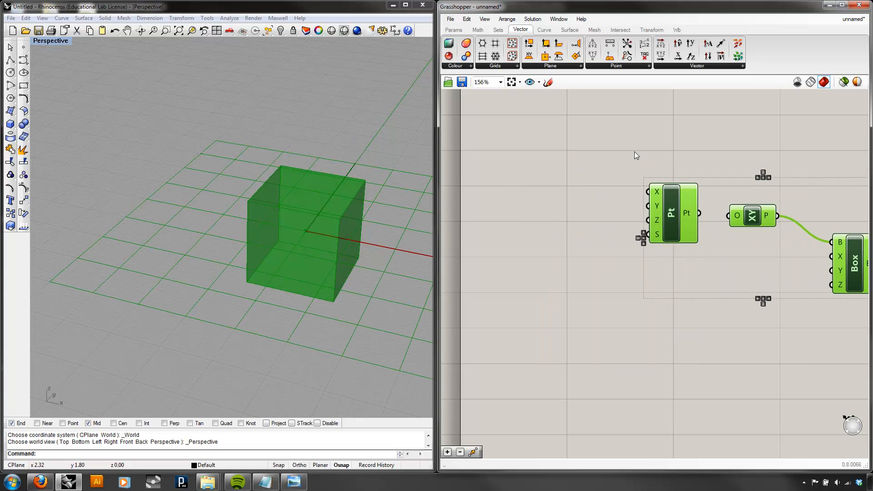
double_click(531, 207)
text(num)
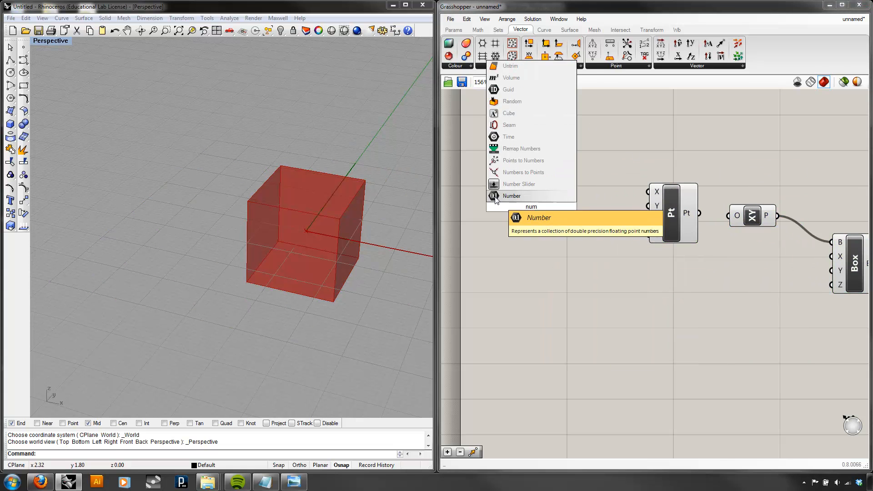
click(505, 184)
- Set the number slider's maximum to 10
right_click(555, 207)
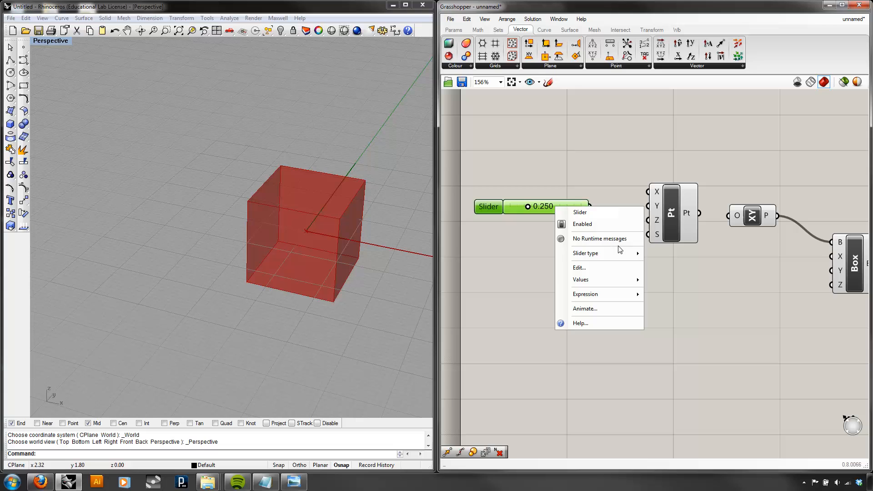
click(627, 268)
double_click(660, 295)
text(10)
click(670, 295)
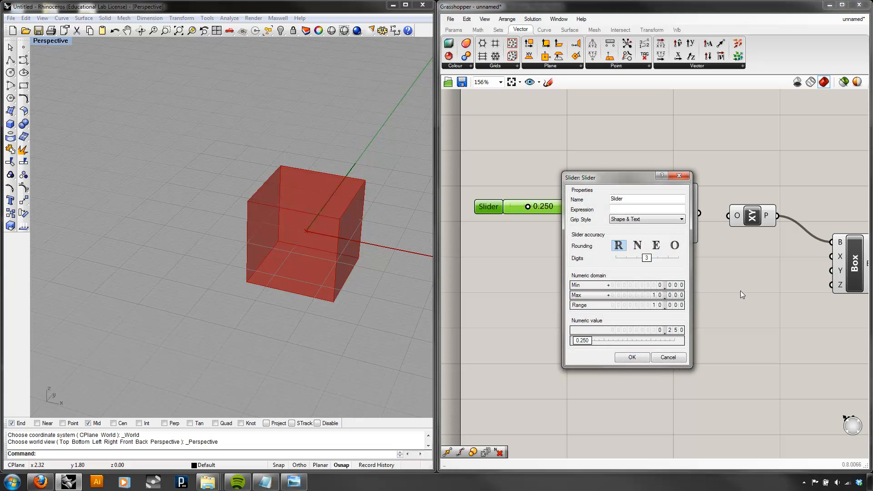
click(639, 357)
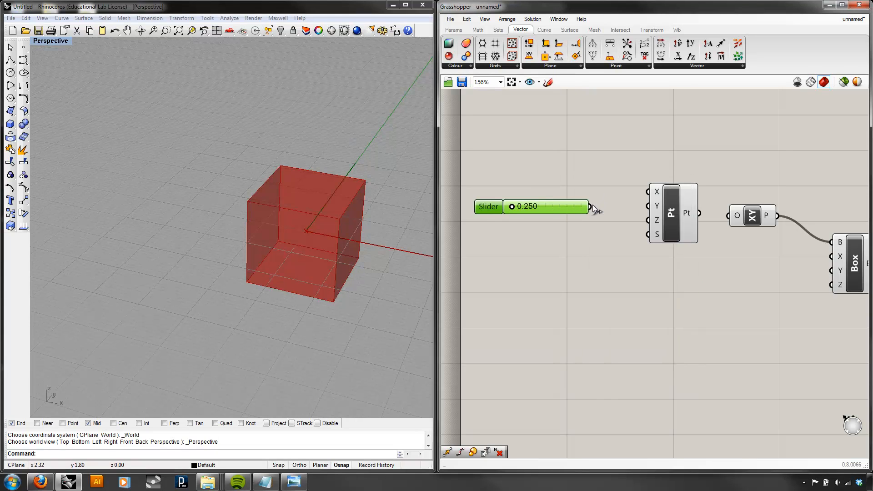
- Connect the slider to the Point XYZ's X input and set it to about 6.33
drag(590, 207, 648, 191)
drag(512, 207, 547, 207)
scroll(300, 241, down, 5)
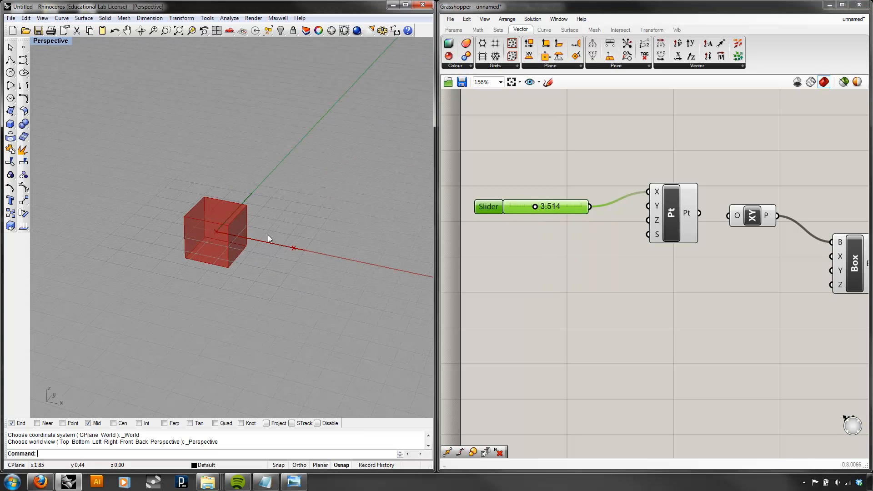
drag(542, 208, 561, 210)
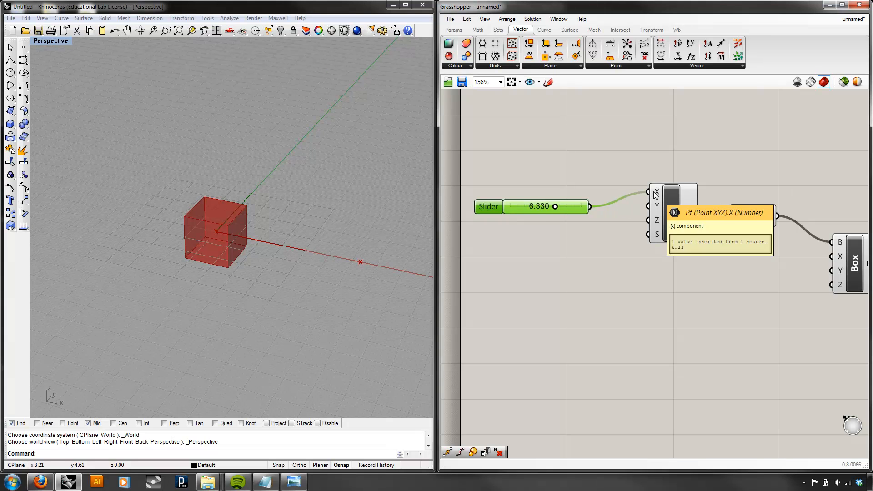
- Connect the Point XYZ's Pt output to the XY Plane's O input, then briefly highlight the Box component
right_drag(711, 274, 650, 268)
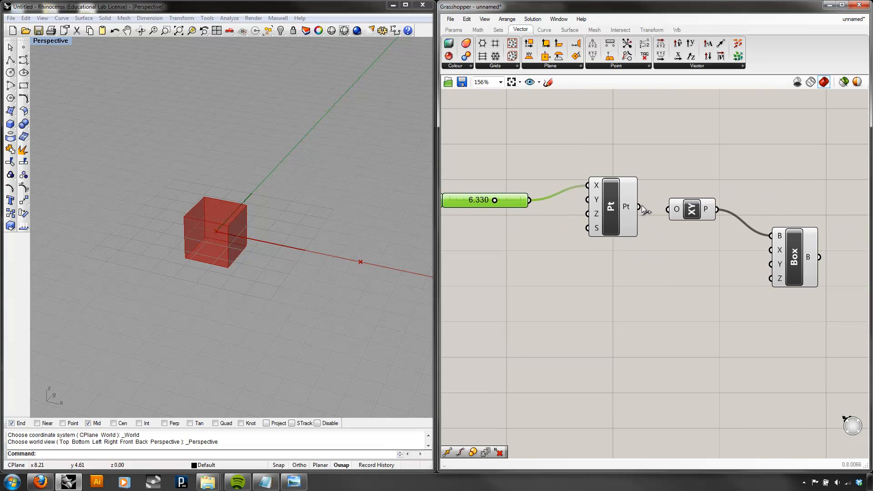
drag(641, 210, 668, 210)
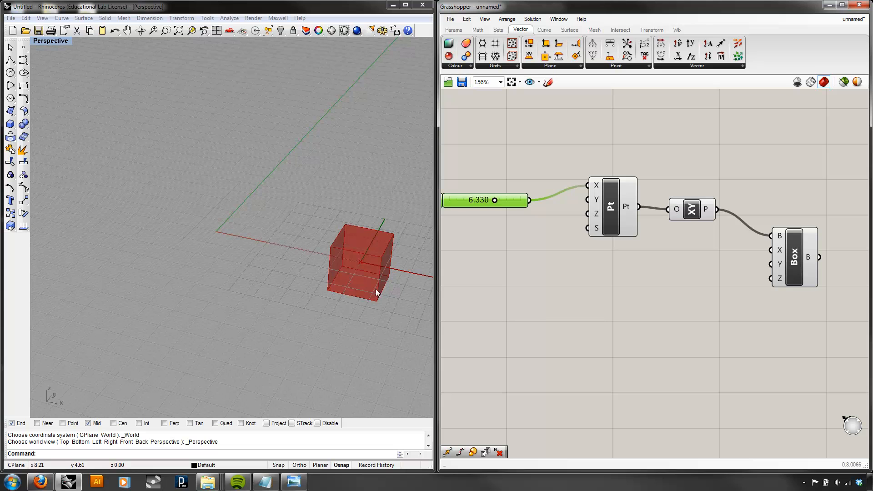
click(799, 253)
click(744, 163)
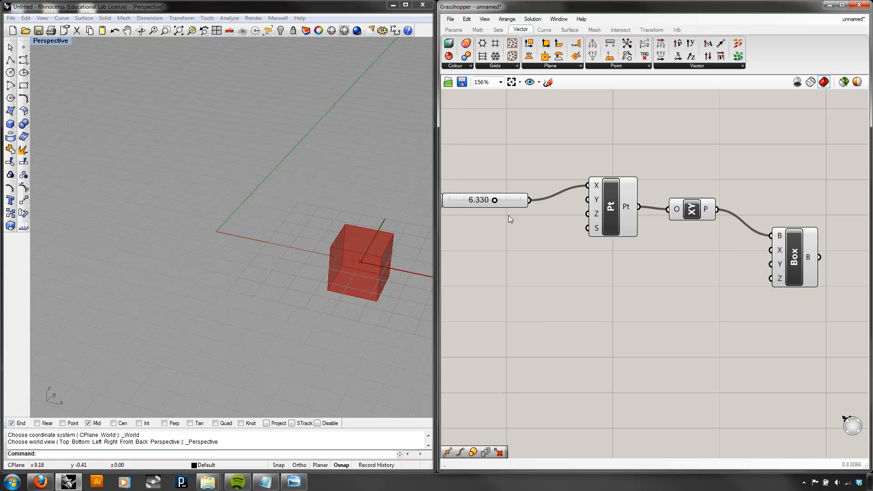
- Vary the slider to move the box along the X axis, finishing at 0 with the Box component selected
drag(495, 204, 443, 200)
click(372, 237)
scroll(395, 237, down, 2)
right_drag(554, 251, 577, 254)
drag(473, 203, 503, 203)
right_drag(745, 358, 736, 357)
scroll(736, 358, down, 1)
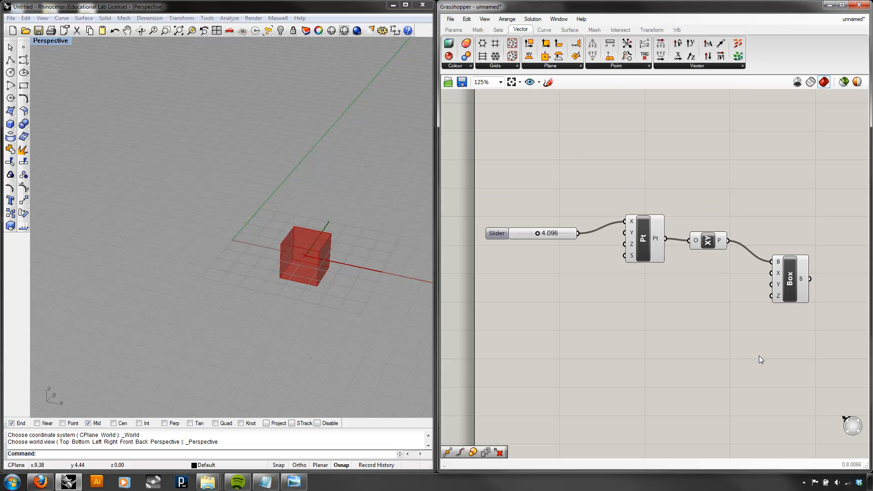
click(791, 281)
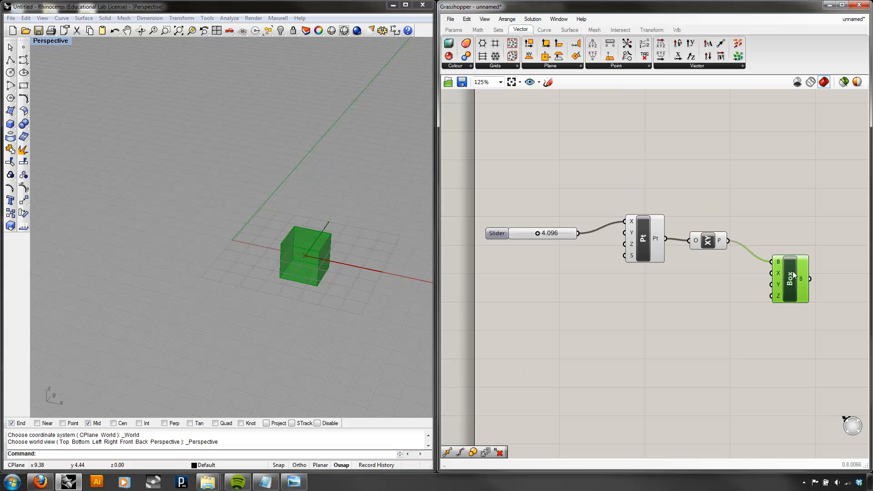
drag(536, 233, 500, 225)
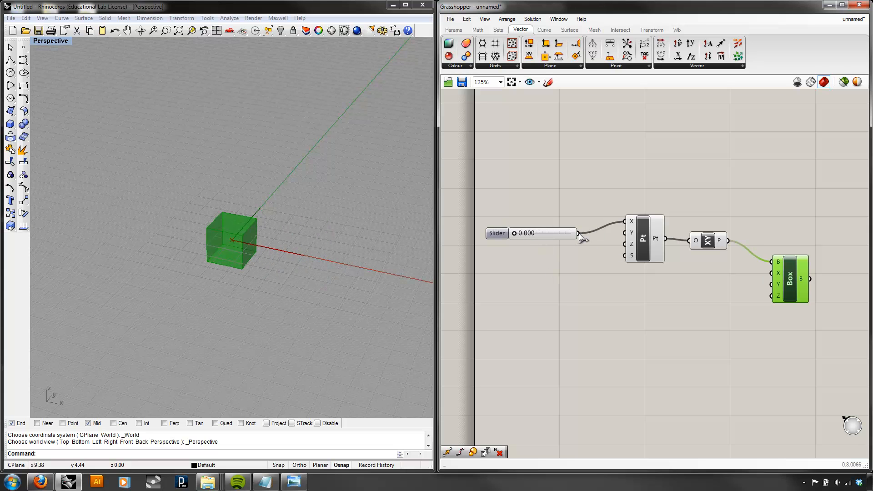
- Rewire the slider from the Point XYZ's X input to its Z input and set it to about 5.84
right_click(631, 221)
mouse_move(654, 263)
click(773, 279)
drag(515, 233, 548, 232)
mouse_move(318, 257)
right_down()
mouse_move(345, 231)
mouse_move(310, 251)
right_up()
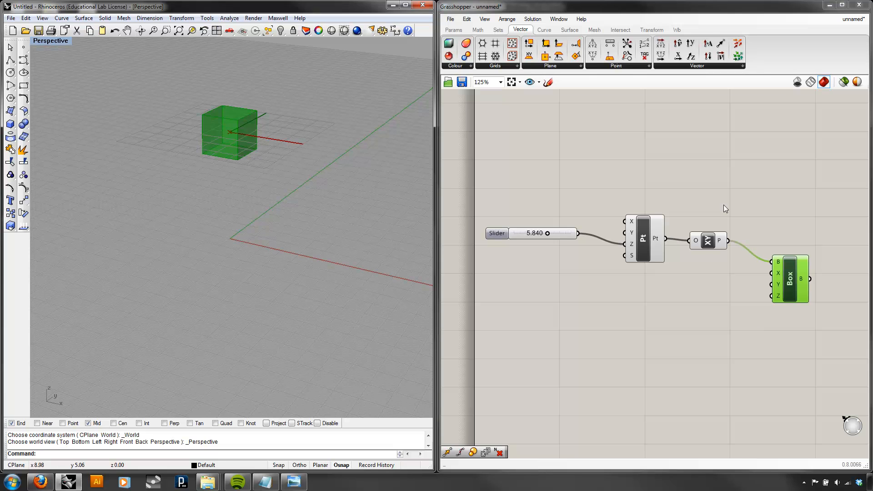
click(589, 325)
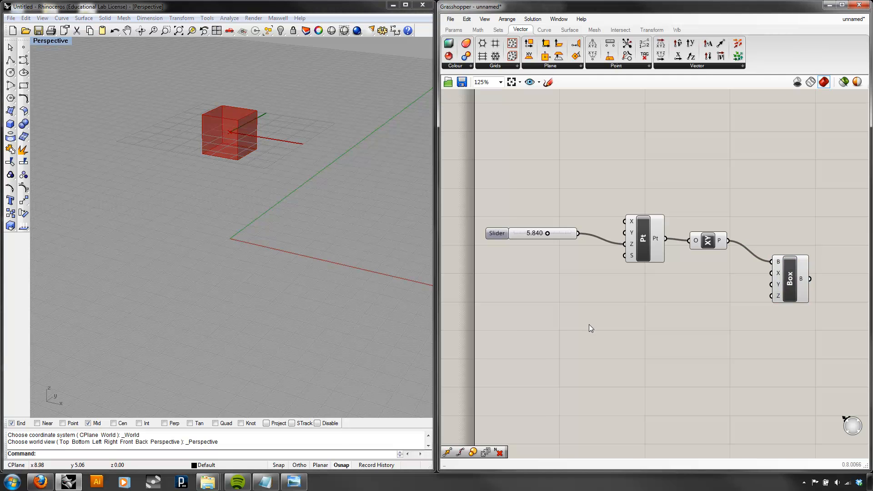
- Switch the Rhino viewport to the Front view and set the slider to exactly 1
click(343, 299)
key(ctrl+F2)
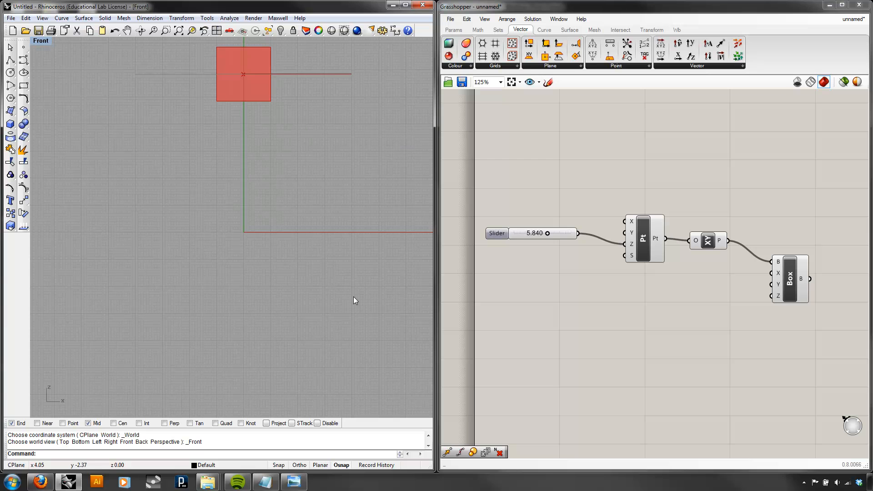
right_drag(261, 153, 229, 187)
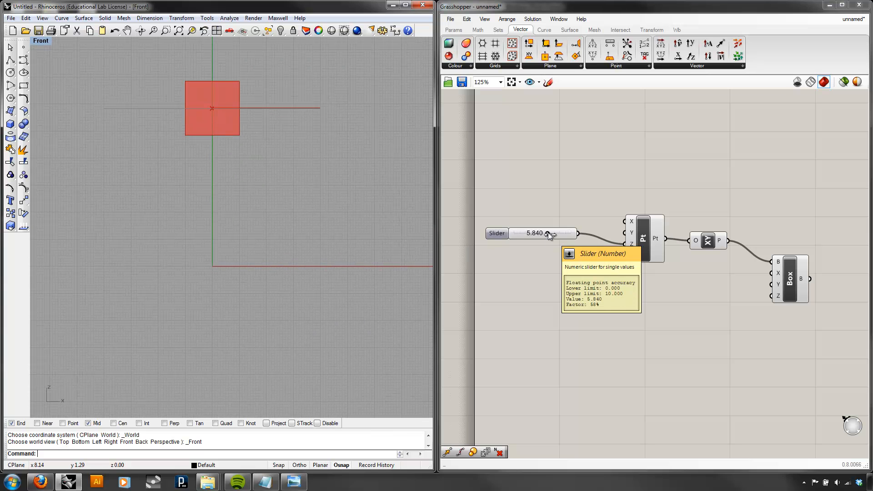
drag(548, 233, 520, 233)
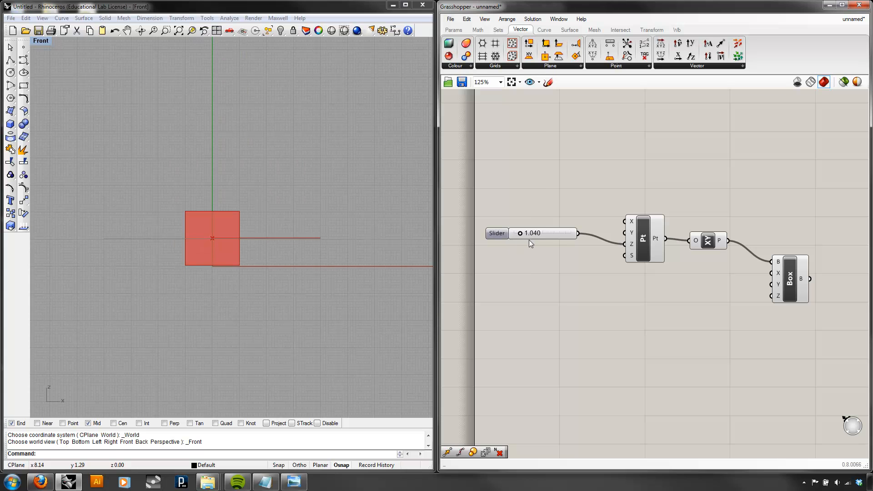
double_click(533, 235)
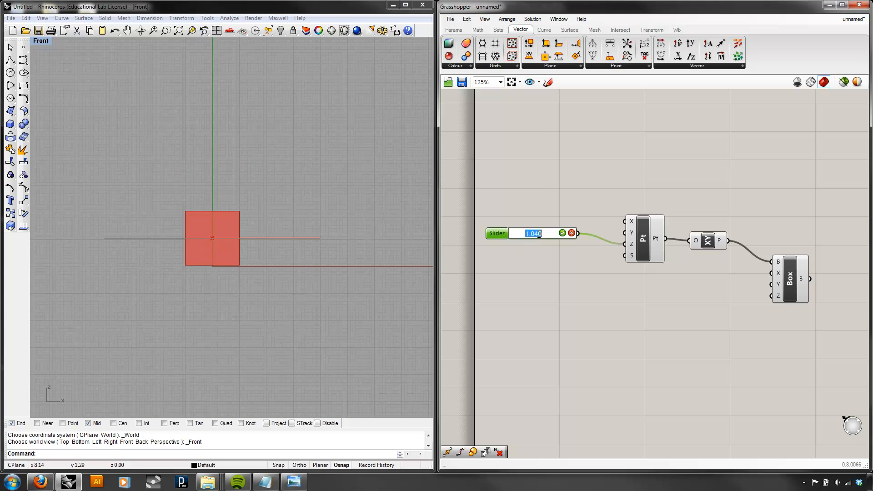
text(1)
click(562, 233)
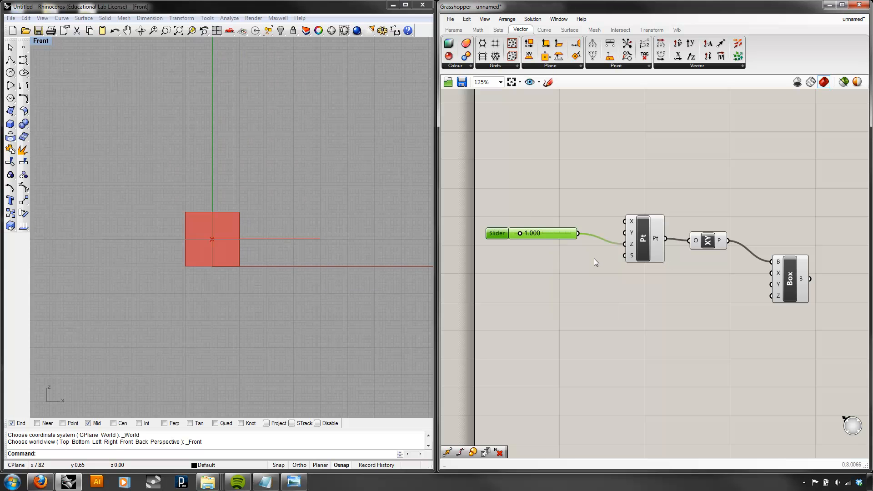
- Return the Rhino viewport to Perspective and view the box from a low angle
click(45, 40)
mouse_move(83, 154)
click(166, 234)
mouse_move(295, 210)
right_down()
mouse_move(306, 181)
mouse_move(296, 196)
right_up()
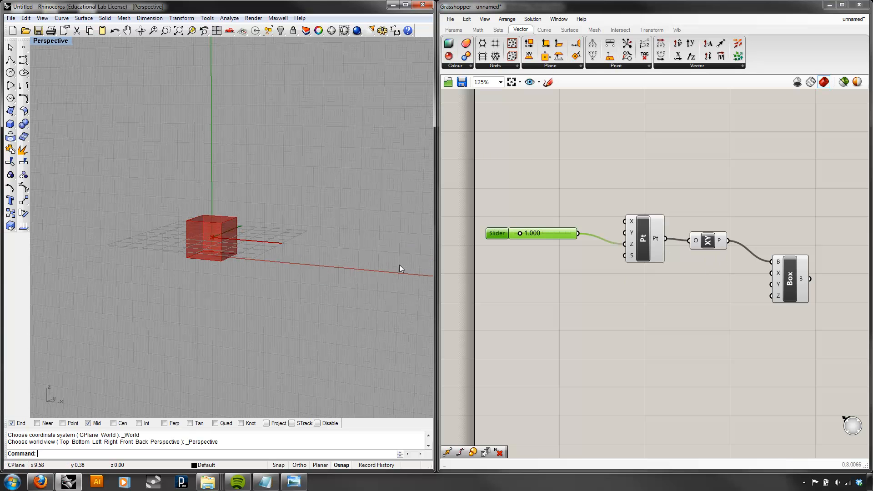
click(685, 288)
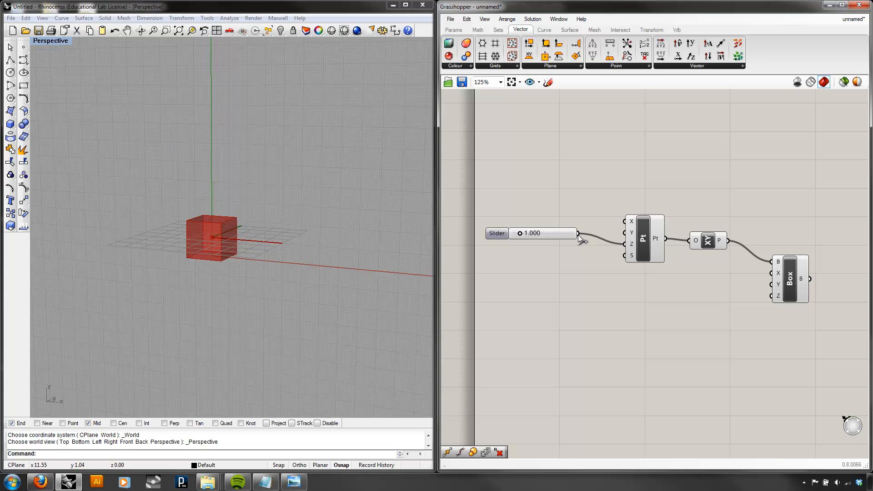
- Connect the slider to the Box's Z input as well and set it to about 2.84
drag(578, 233, 771, 296)
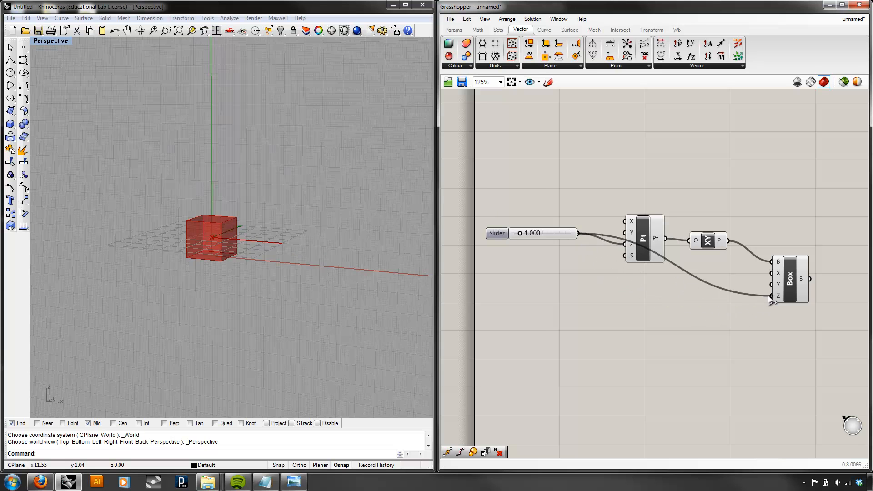
drag(559, 234, 558, 293)
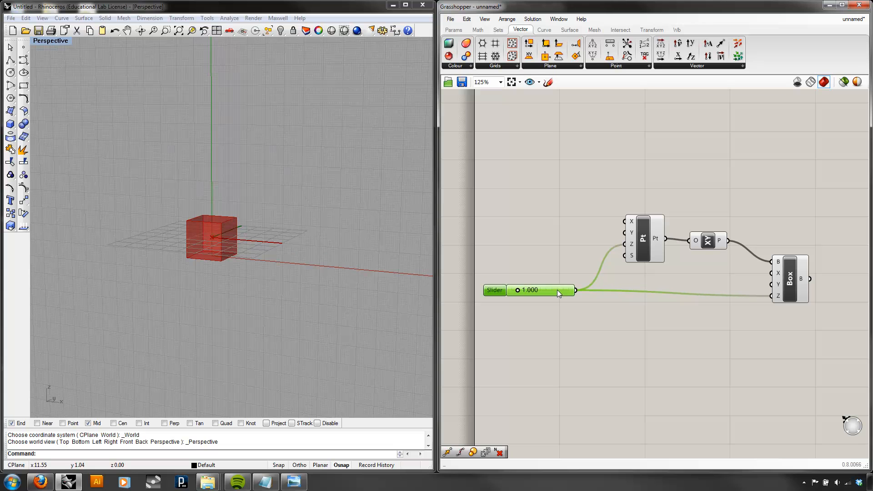
click(795, 288)
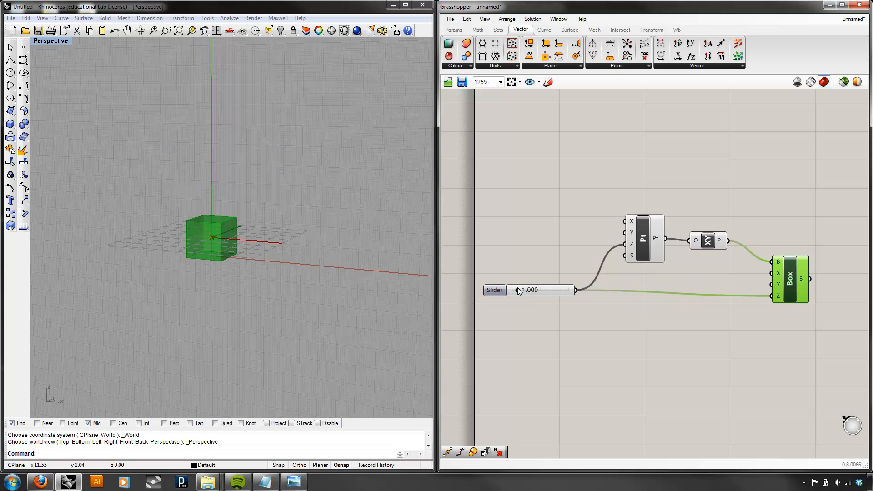
mouse_move(517, 290)
mouse_down()
mouse_move(554, 291)
mouse_move(518, 289)
mouse_move(538, 290)
mouse_move(520, 289)
mouse_move(528, 288)
mouse_up()
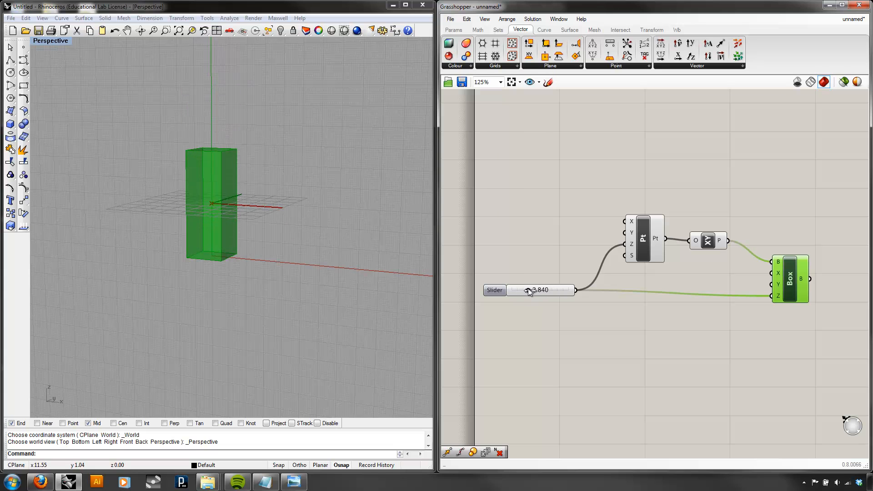
click(605, 307)
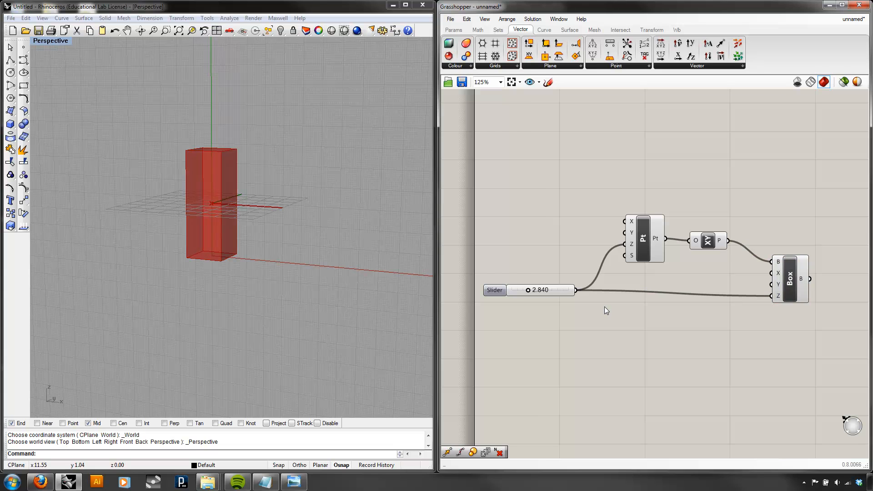
- Examine the options offered for the Point XYZ's Z input and the Box's Z input, including the disconnect choices
right_drag(664, 323, 639, 274)
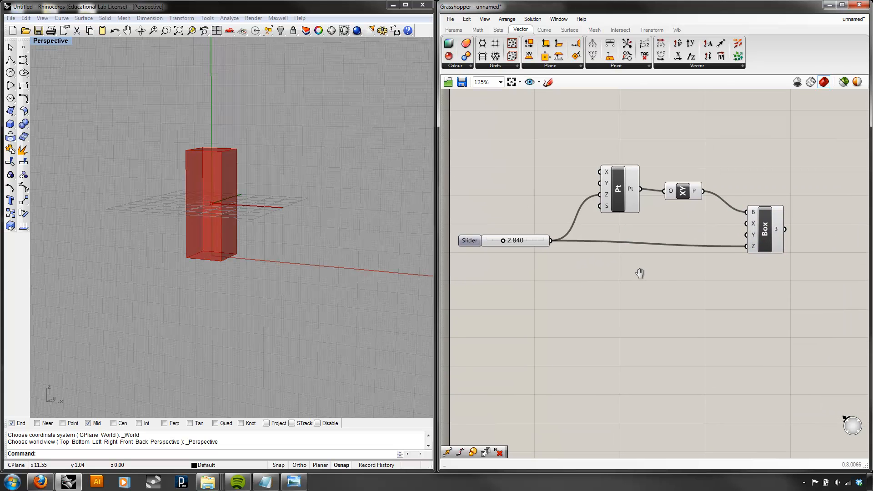
right_click(606, 194)
mouse_move(678, 237)
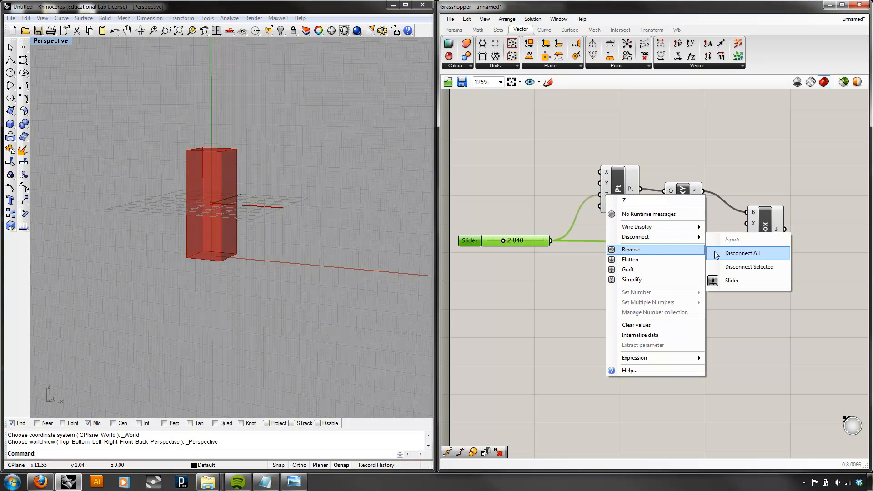
click(745, 246)
right_click(754, 247)
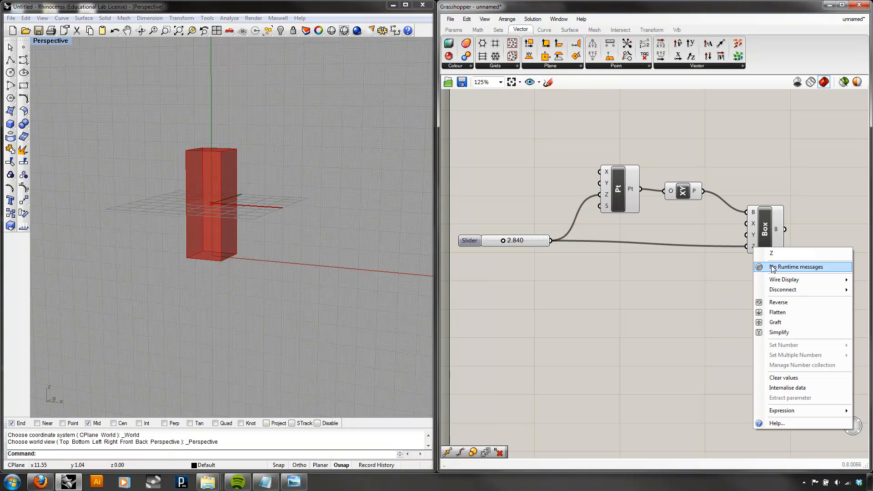
key(Escape)
right_click(756, 247)
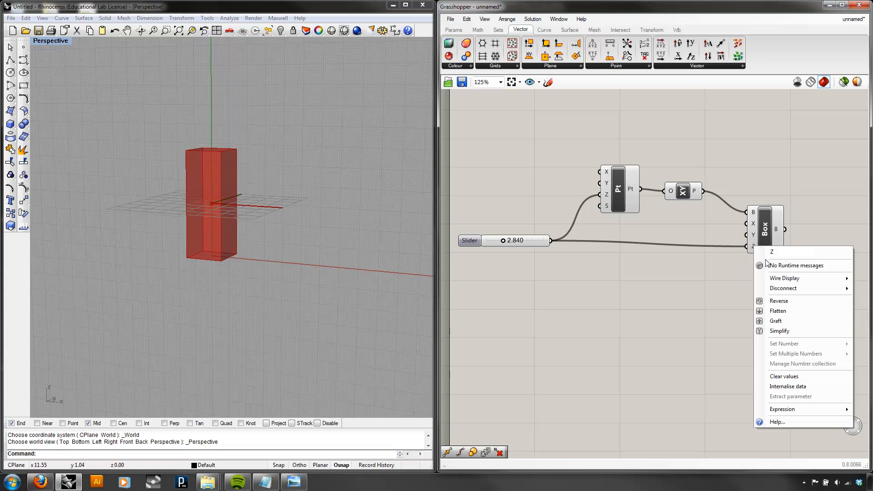
click(639, 269)
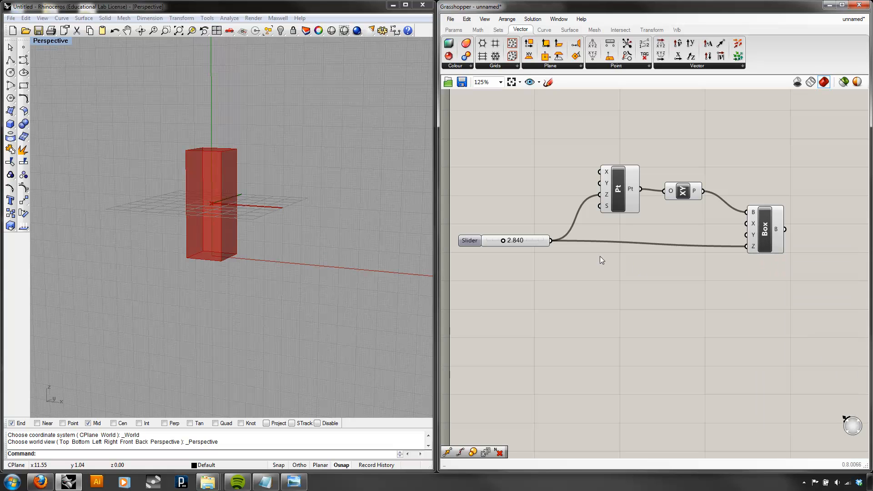
- Move the Box component beneath the XY Plane component and set the slider to about 4.04
scroll(662, 253, down, 2)
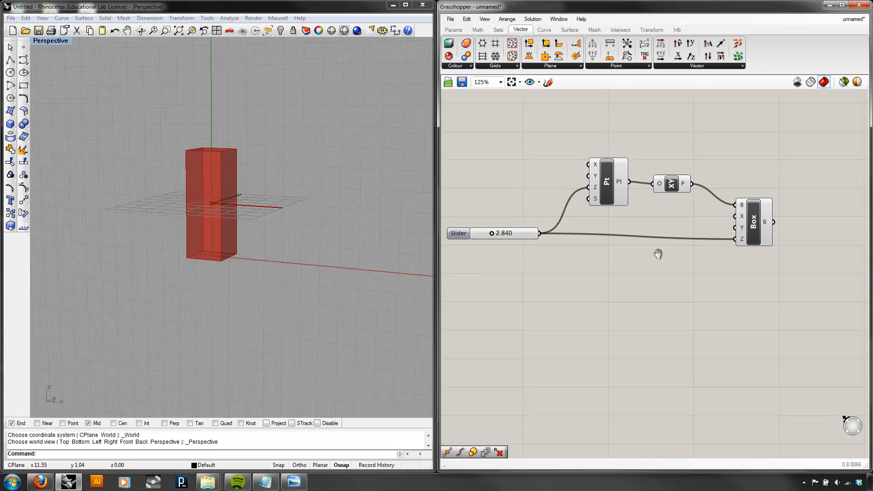
drag(703, 217, 662, 239)
mouse_move(502, 217)
mouse_down()
mouse_move(523, 219)
mouse_move(493, 218)
mouse_move(508, 218)
mouse_up()
right_drag(324, 223, 311, 238)
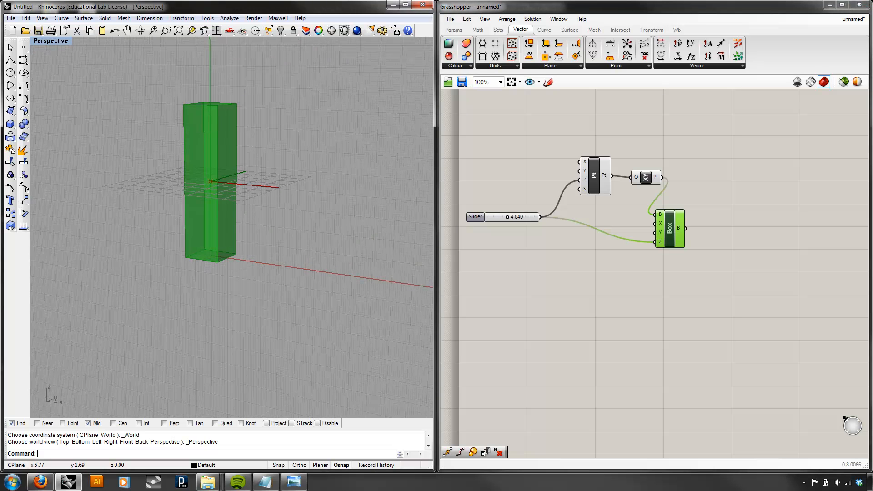
- Reset the Rhino viewport to the standard Perspective view
text(top)
key(Return)
click(38, 40)
mouse_move(91, 152)
click(188, 226)
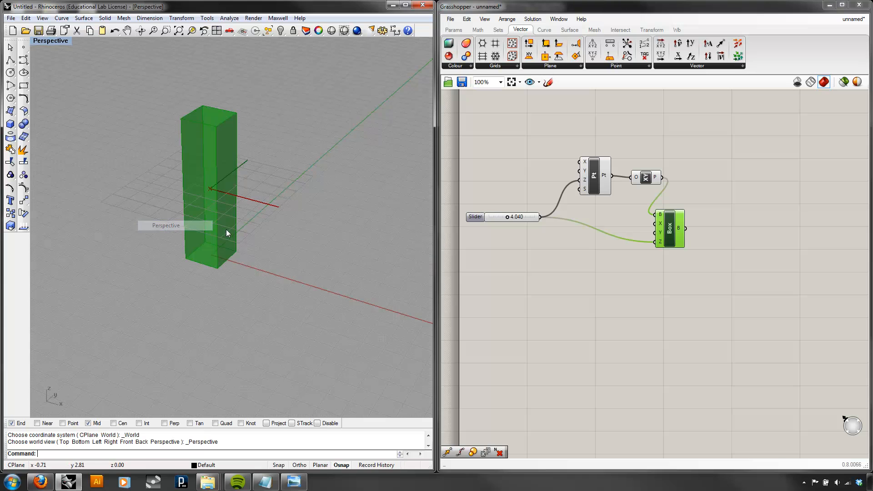
- Duplicate the whole slider, Point XYZ, XY Plane and Box definition below the original and set the copied slider to about 2.14
click(593, 271)
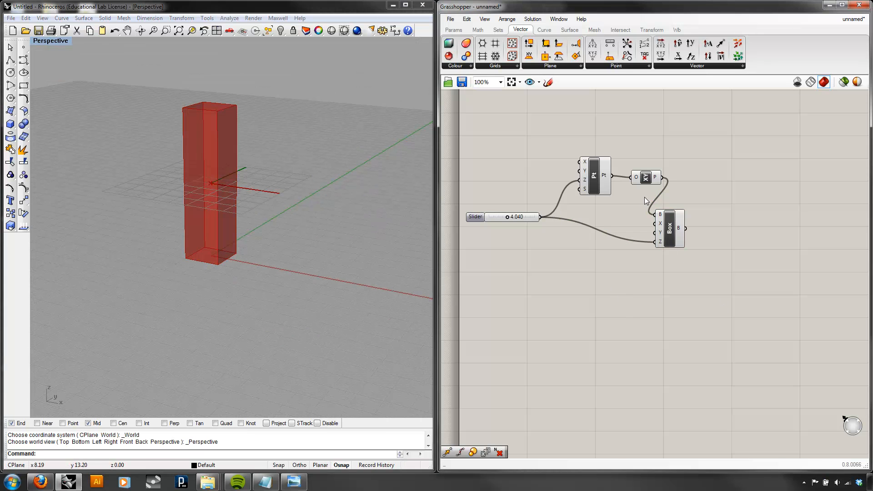
drag(647, 196, 571, 137)
right_click(575, 127)
click(601, 146)
click(708, 268)
drag(706, 265, 519, 209)
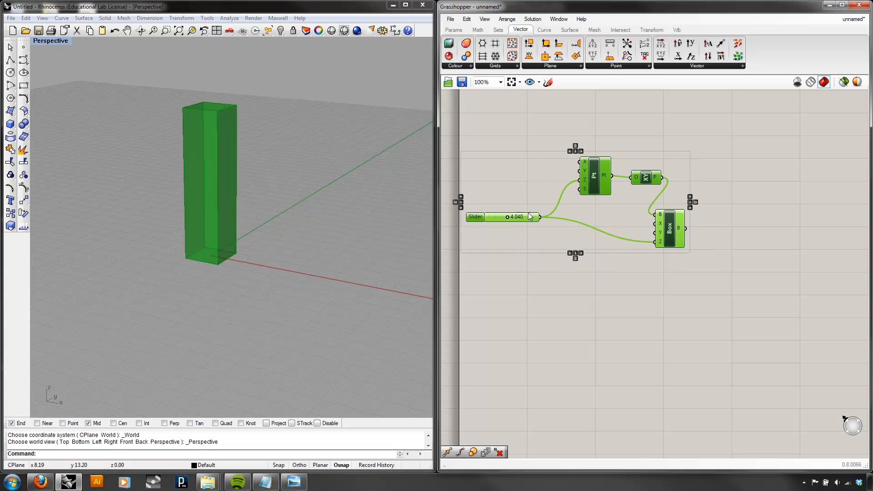
alt+drag(605, 182, 607, 298)
click(699, 268)
drag(511, 335, 502, 334)
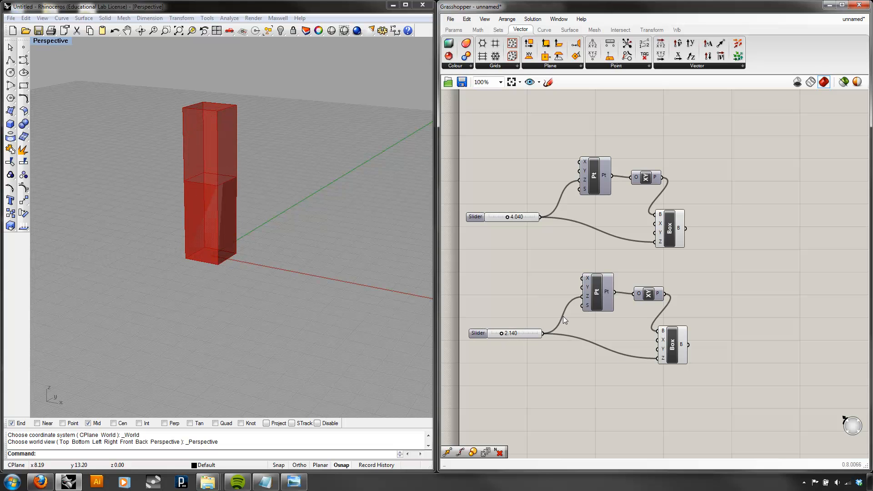
- Add a copy of the upper slider, connect it to the upper Box's X input and set it to about 4.84
right_drag(634, 357, 622, 335)
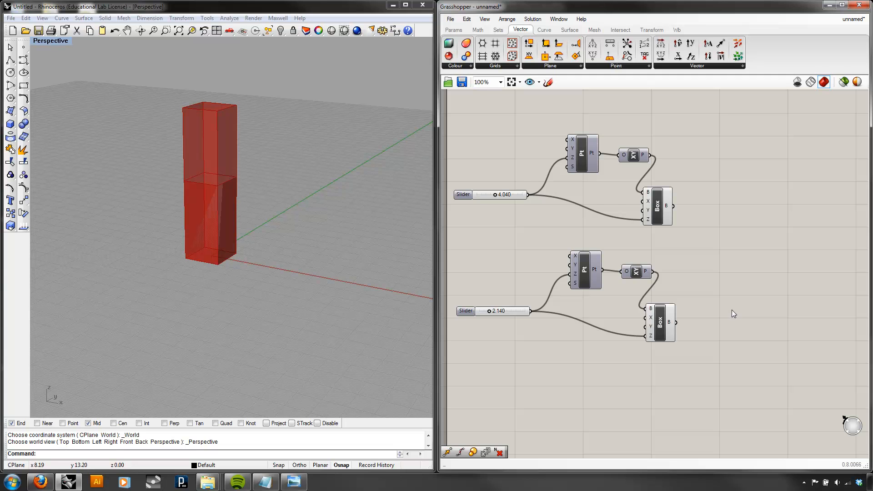
right_drag(322, 247, 341, 234)
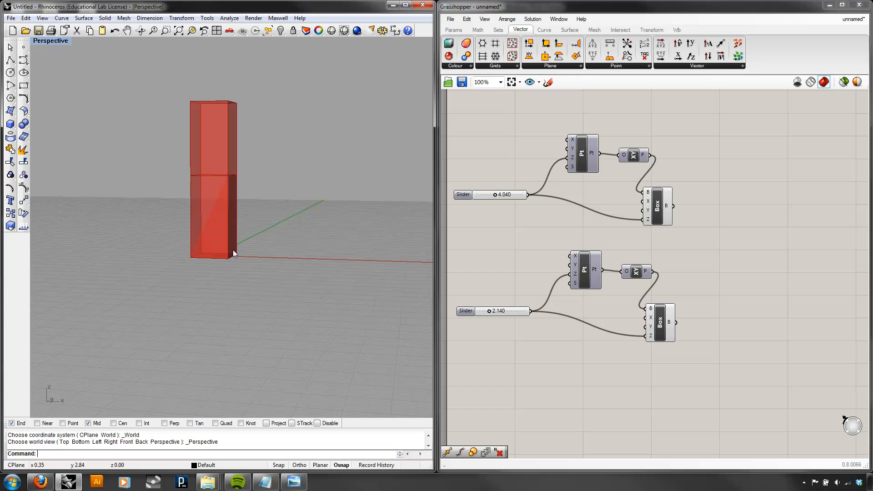
right_drag(291, 210, 250, 264)
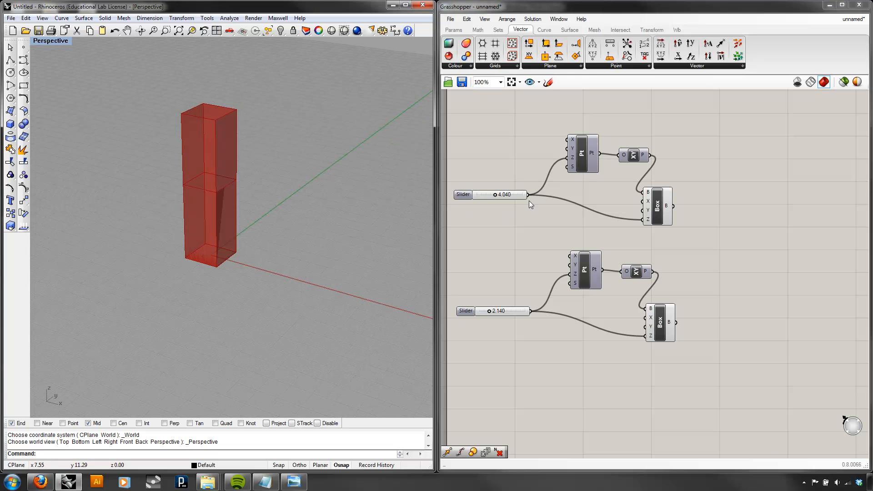
click(511, 195)
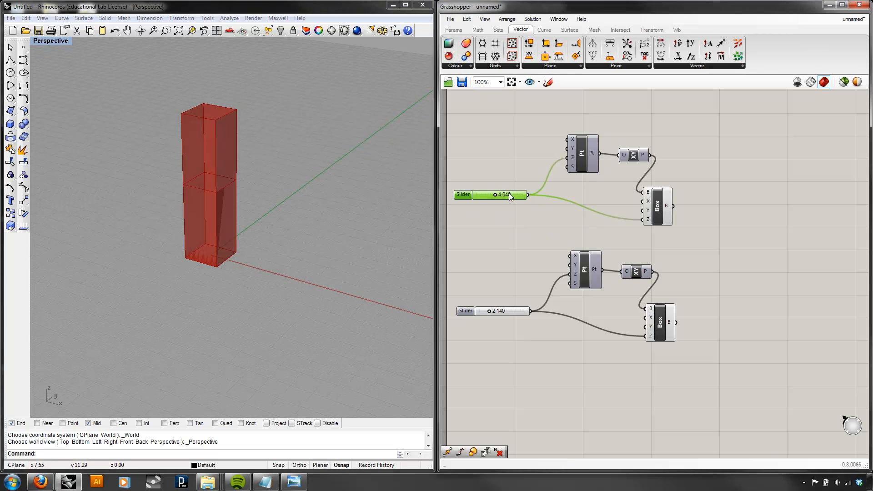
key(ctrl+v)
drag(516, 198, 641, 201)
mouse_move(496, 207)
mouse_down()
mouse_move(513, 208)
mouse_move(492, 206)
mouse_move(500, 208)
mouse_up()
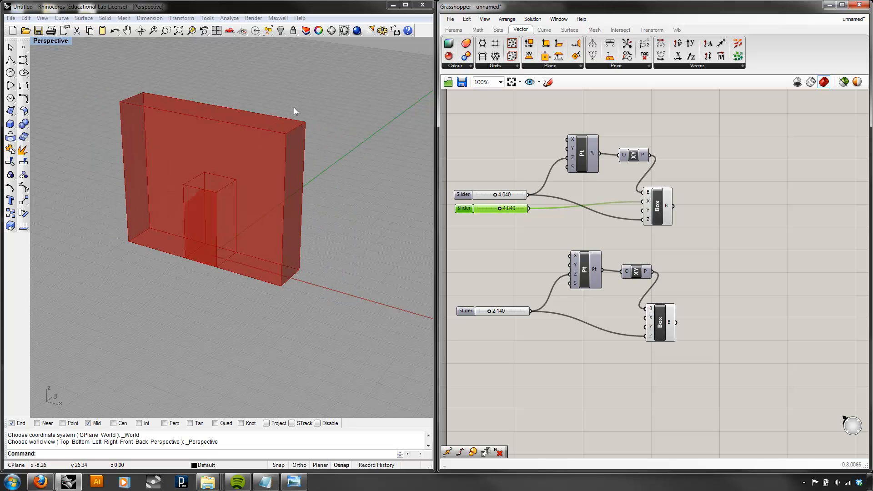
click(517, 275)
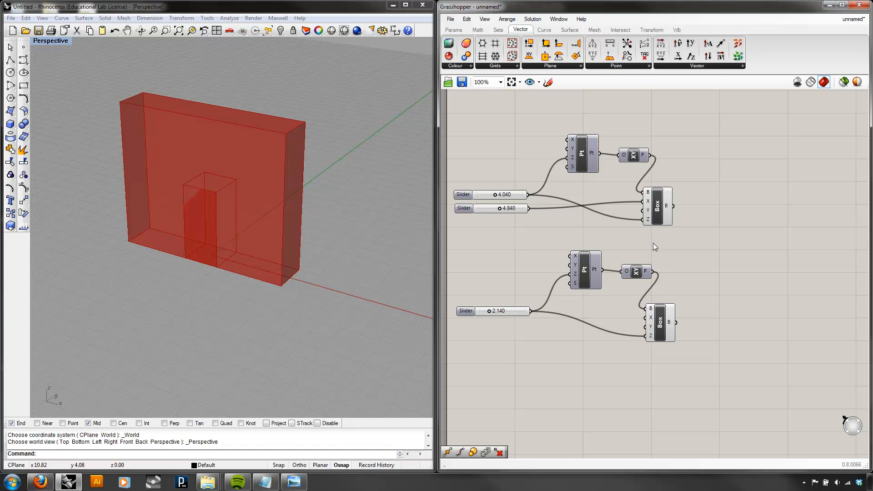
- Set the upper box's X slider to about 4.54 and the lower box's height slider to about 2.84
click(660, 325)
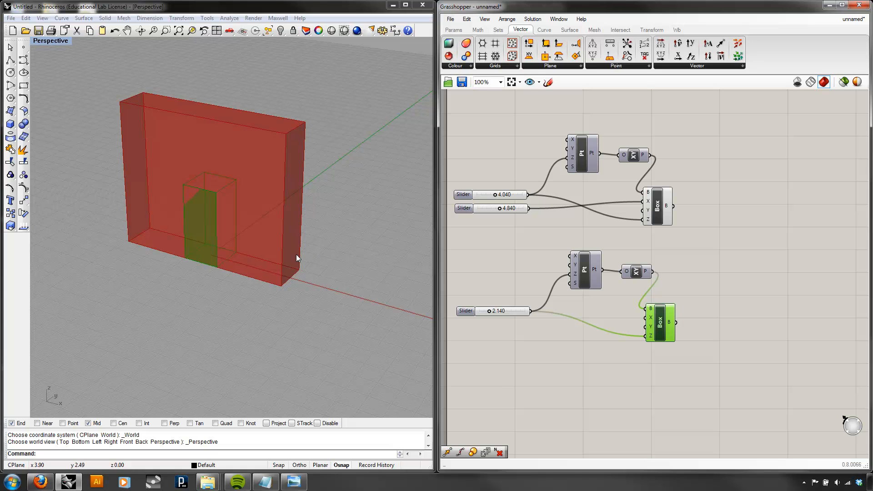
mouse_move(498, 208)
mouse_down()
mouse_move(487, 208)
mouse_move(499, 208)
mouse_up()
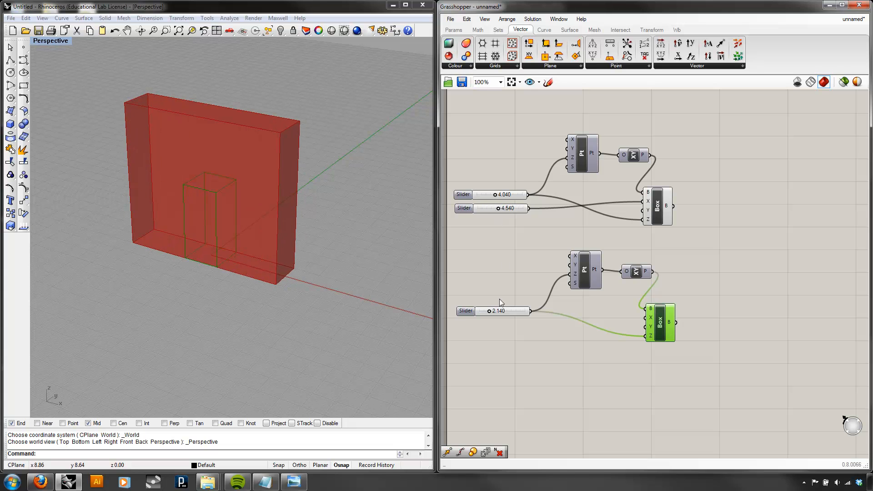
mouse_move(489, 310)
mouse_down()
mouse_move(501, 310)
mouse_move(493, 311)
mouse_up()
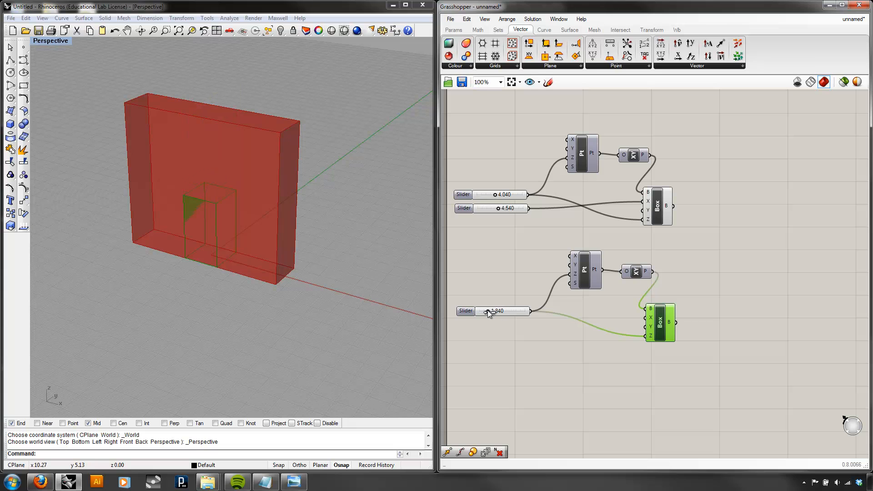
- Connect a copied slider set to about 8.167 to the lower Box's X input and set the upper box's X slider to about 3.44
click(519, 312)
click(488, 208)
key(ctrl+c)
key(ctrl+v)
drag(495, 213, 645, 317)
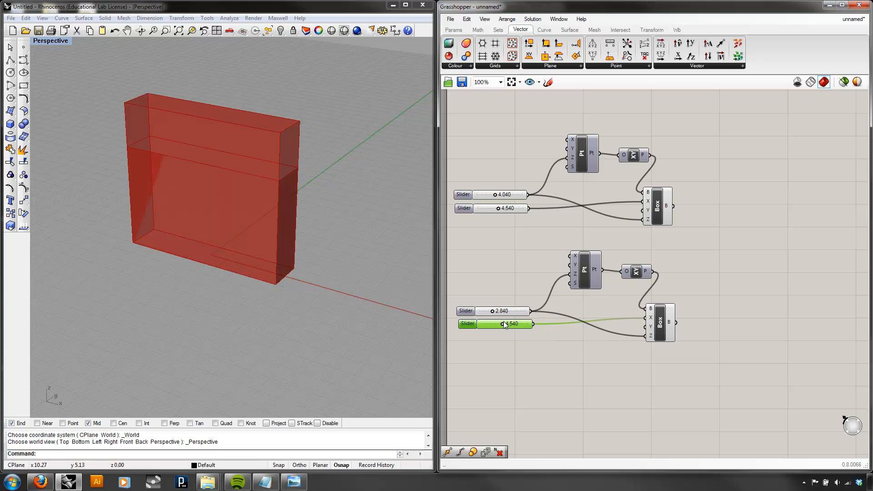
drag(503, 323, 520, 326)
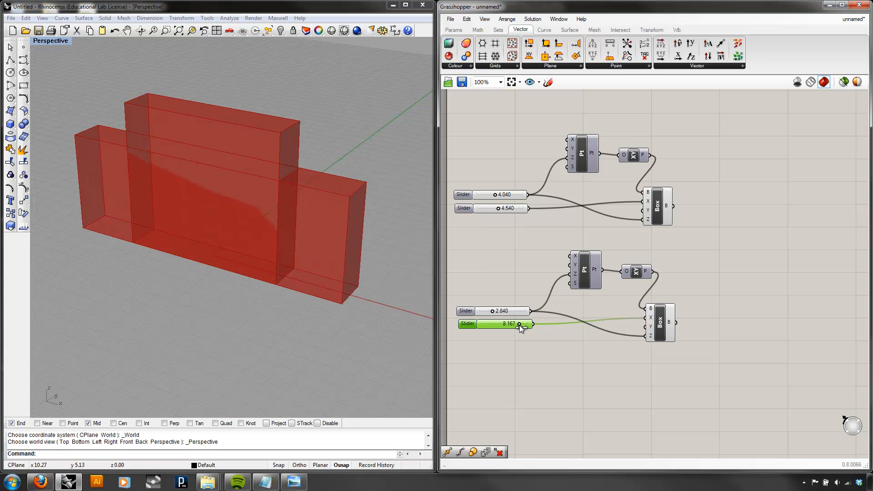
drag(497, 208, 493, 211)
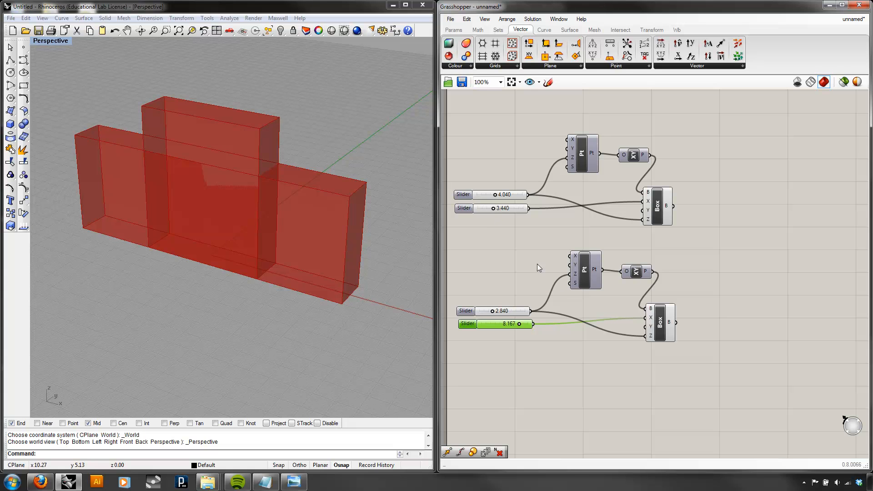
click(520, 254)
- Move both groups of Point XYZ, XY Plane and Box components farther away from their sliders
drag(709, 385, 690, 280)
drag(710, 220, 685, 152)
click(615, 137)
right_drag(614, 182, 588, 173)
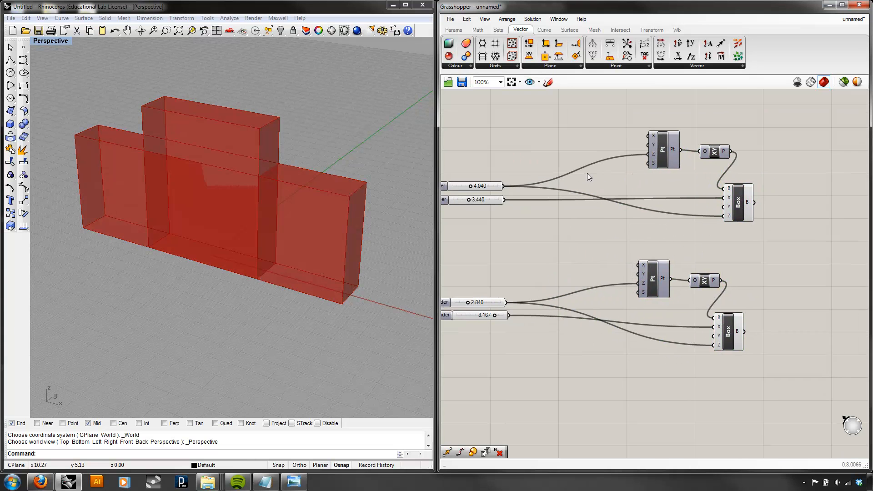
right_drag(524, 204, 558, 206)
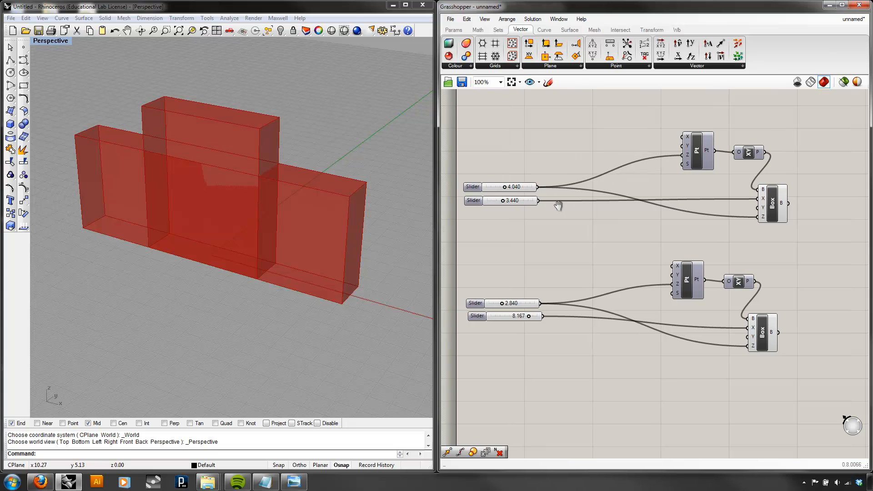
- Set the upper box's X slider to about 4.64 and connect it also to the lower Point XYZ's X input
click(515, 187)
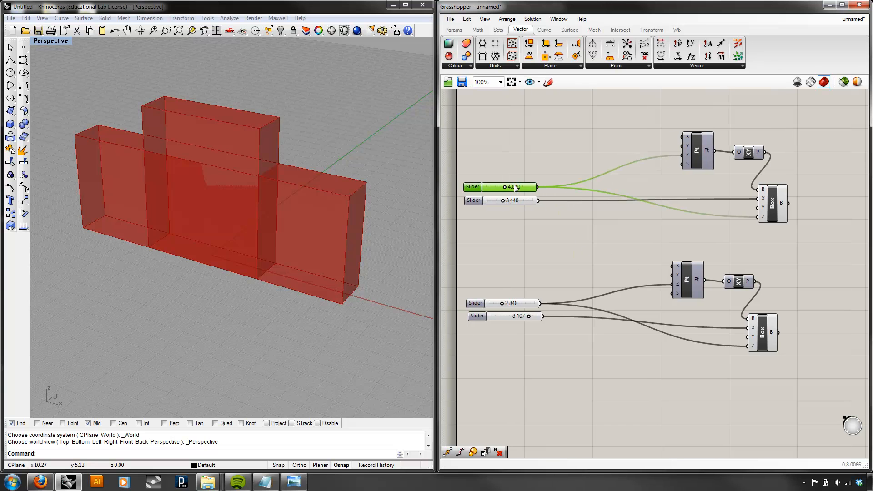
mouse_move(502, 201)
mouse_down()
mouse_move(514, 201)
mouse_move(507, 199)
mouse_up()
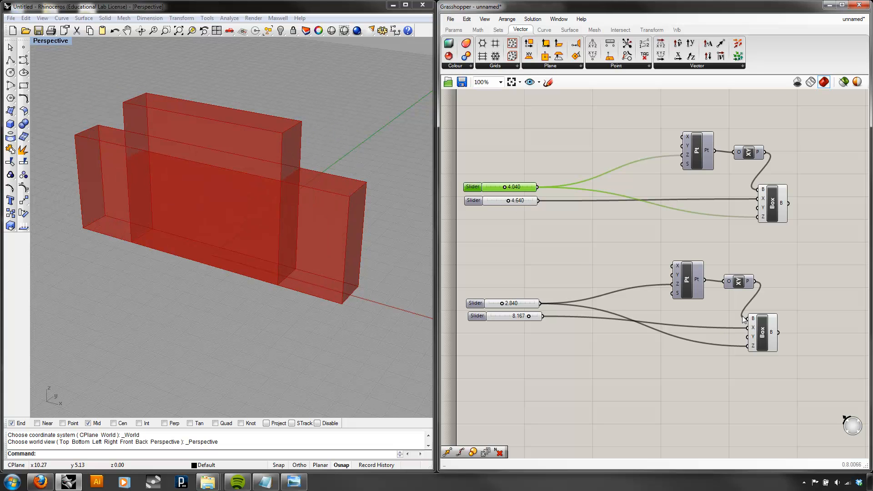
click(756, 328)
click(772, 281)
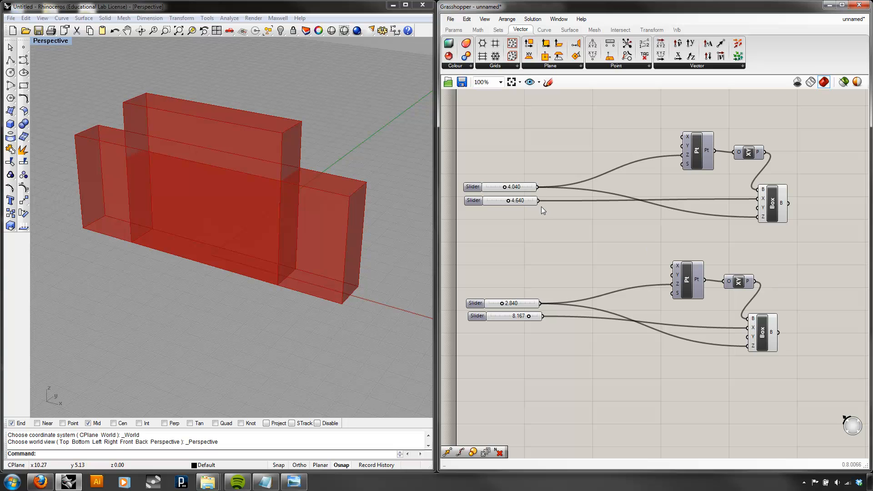
drag(539, 201, 673, 266)
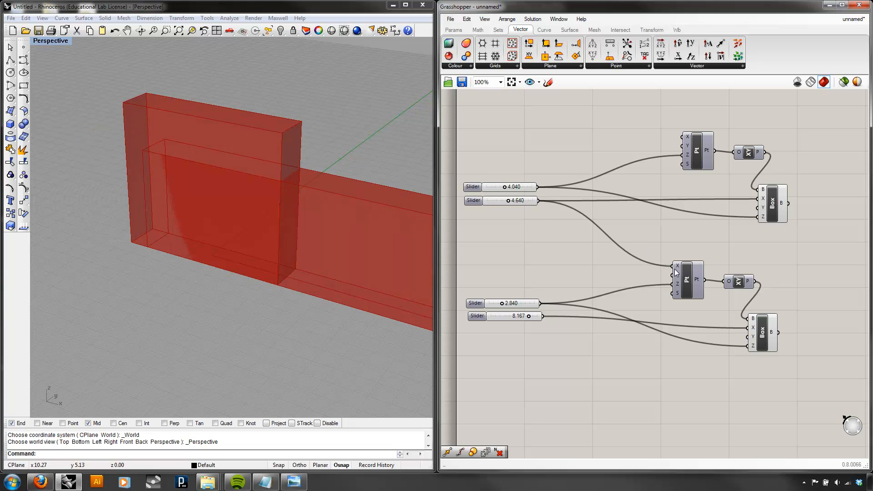
right_drag(314, 198, 332, 192)
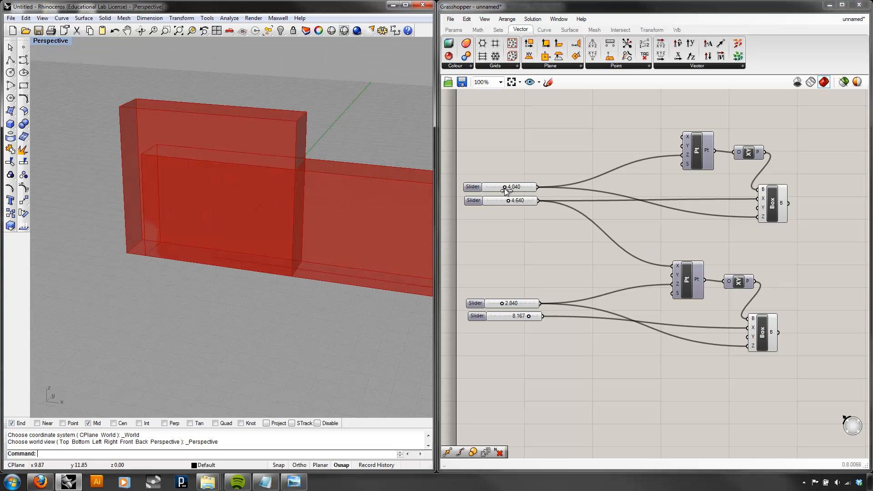
- Set the upper box's X slider to about 7.54 and the lower box's X slider to about 4.834
mouse_move(508, 201)
mouse_down()
mouse_move(532, 204)
mouse_move(512, 202)
mouse_move(522, 203)
mouse_up()
scroll(241, 202, down, 5)
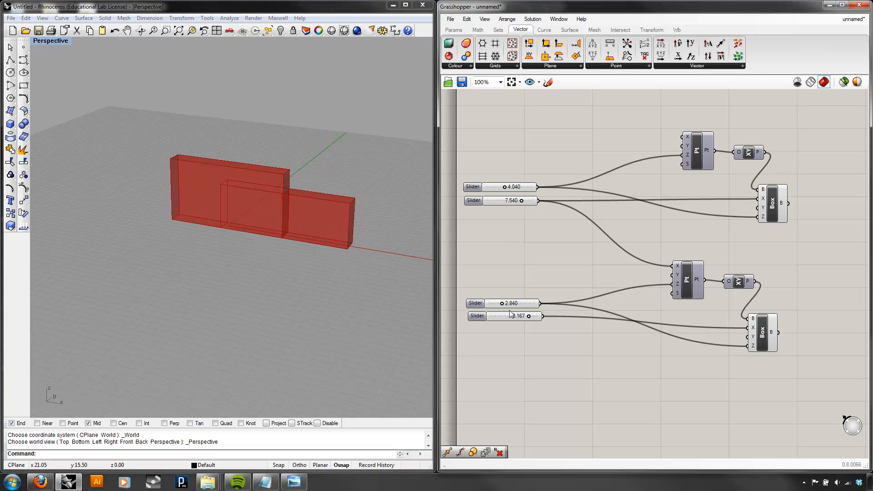
mouse_move(528, 316)
mouse_down()
mouse_move(501, 315)
mouse_move(513, 316)
mouse_up()
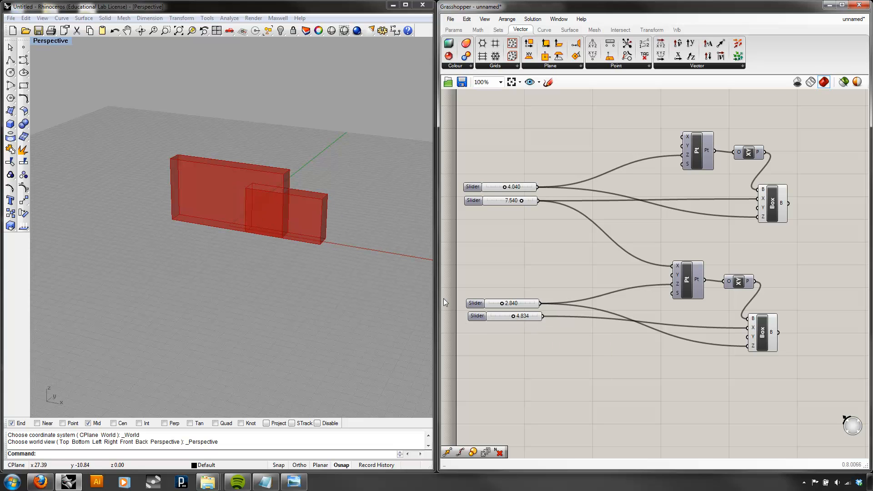
scroll(297, 184, up, 3)
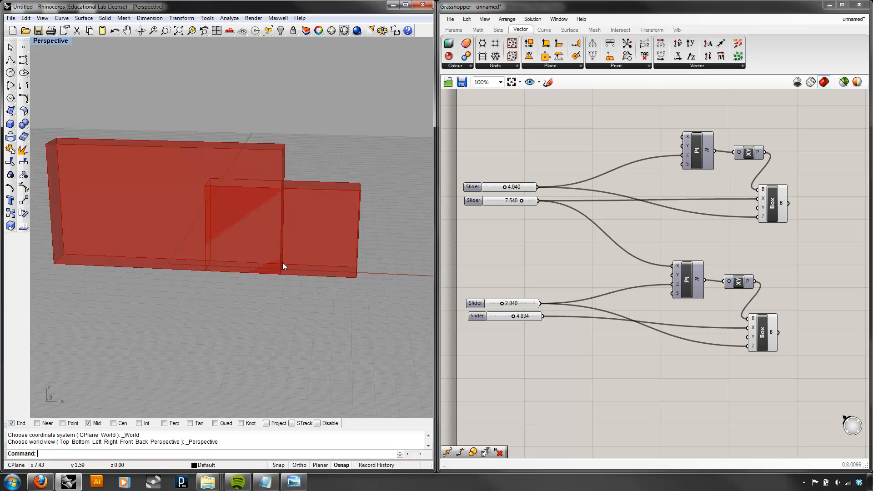
right_drag(283, 263, 272, 293)
- Delete both X-size sliders and the entire lower copy of the slider, Point XYZ, XY Plane and Box definition
click(703, 158)
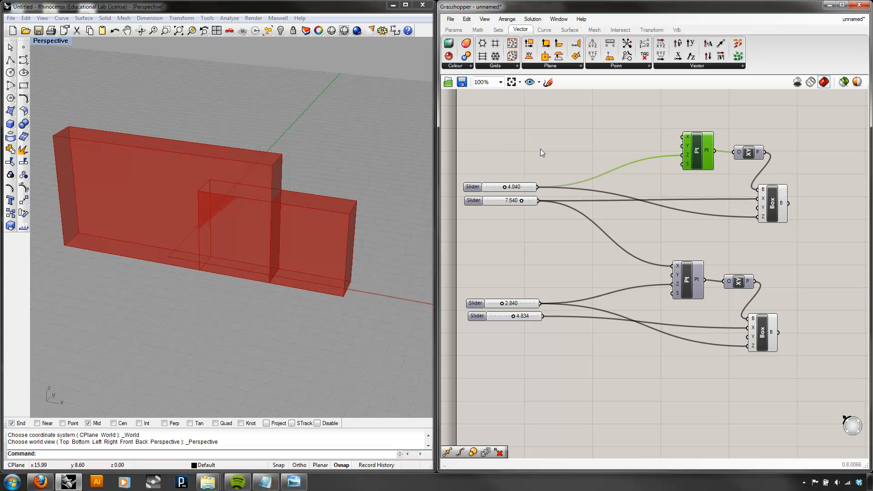
click(561, 171)
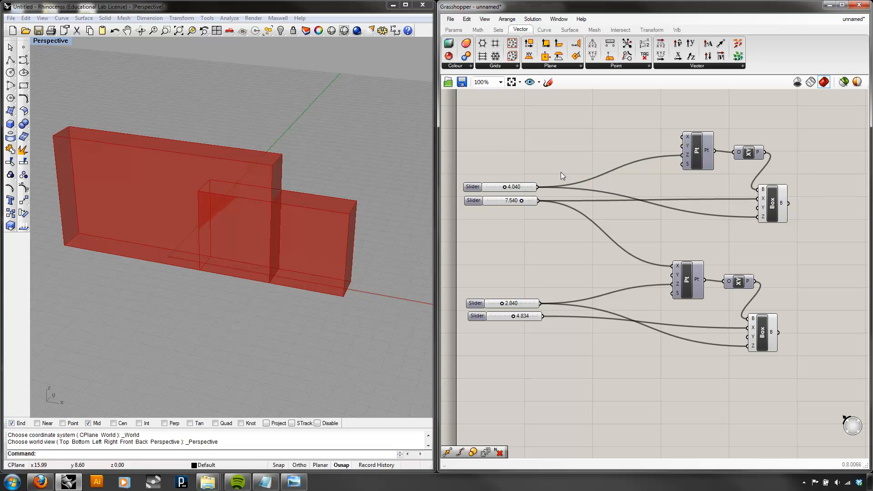
click(528, 316)
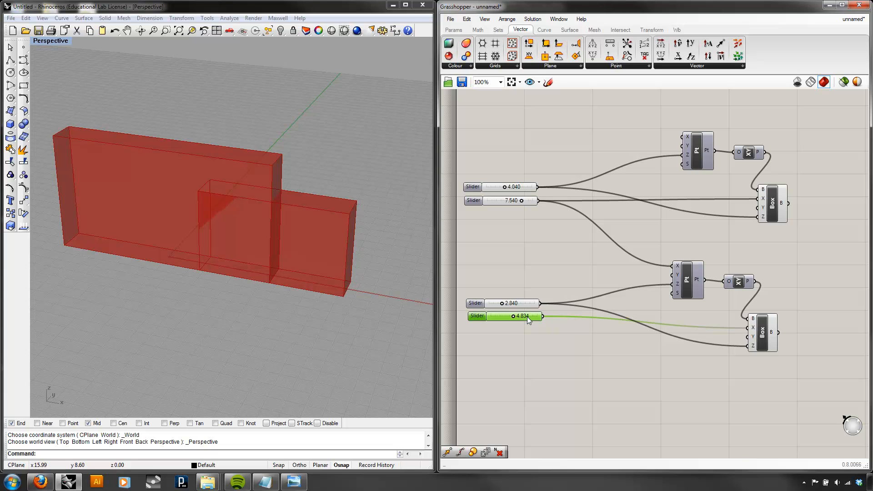
key(Delete)
click(521, 202)
key(Delete)
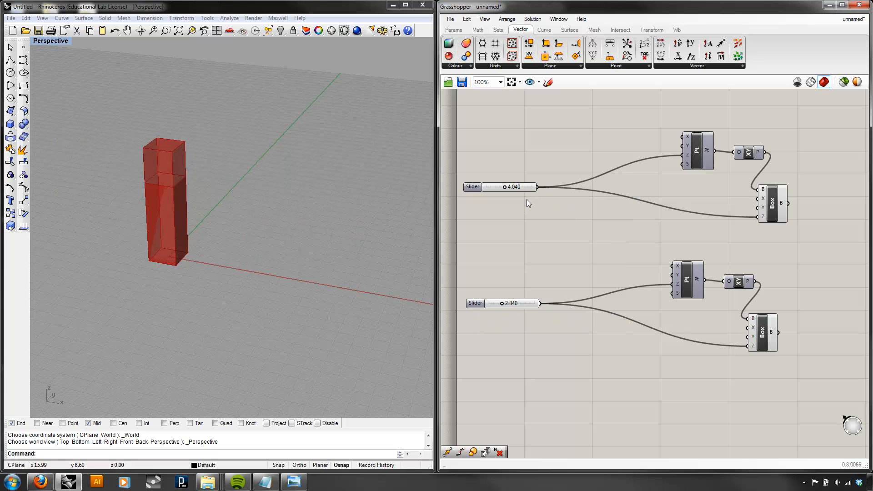
drag(783, 357, 501, 250)
key(Delete)
- Disconnect the slider from the Point XYZ's Z input, check the box in the viewport, and reconnect the slider to that input
right_drag(276, 233, 273, 221)
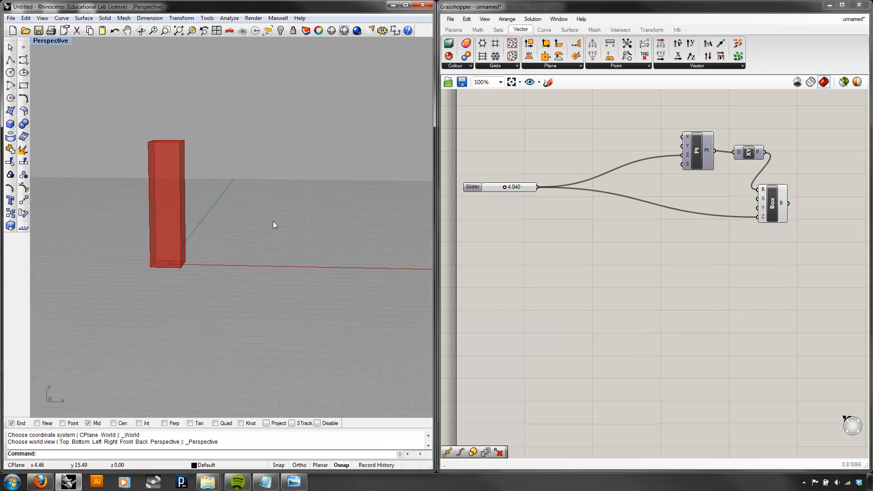
right_click(686, 156)
mouse_move(719, 196)
click(801, 211)
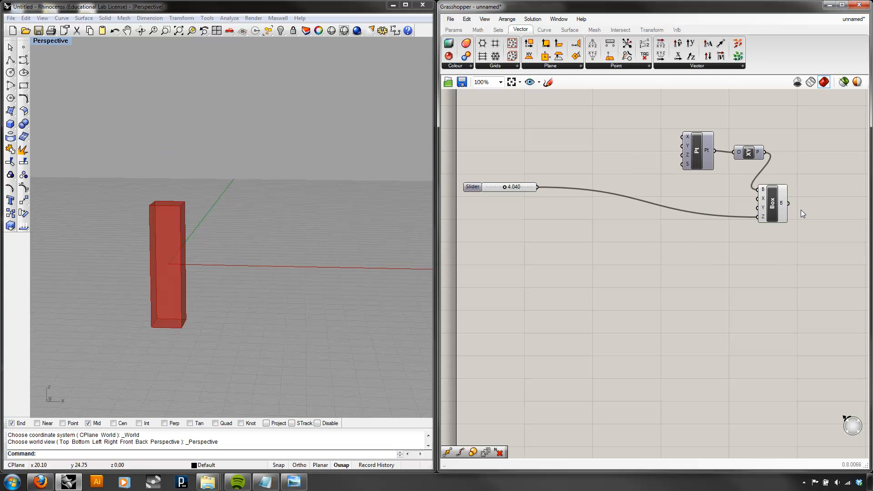
mouse_move(303, 274)
right_down()
mouse_move(320, 255)
mouse_move(302, 255)
mouse_move(294, 272)
right_up()
drag(538, 187, 685, 156)
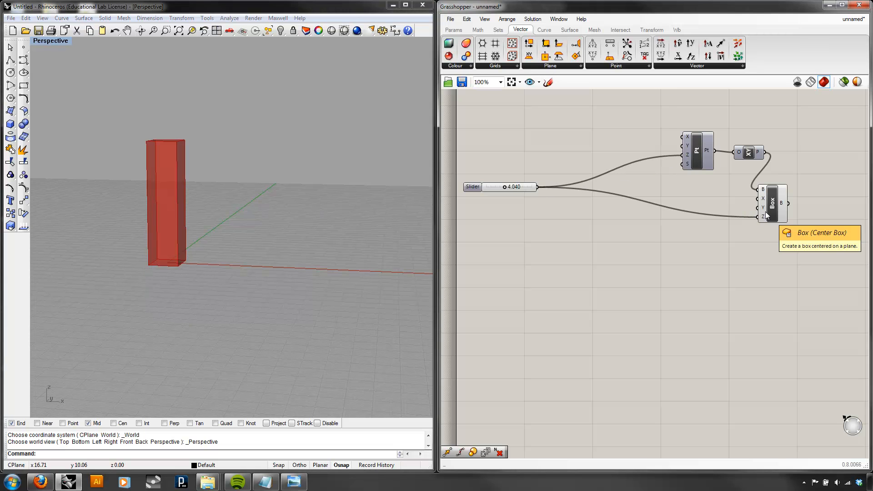
- Compare the values received by the Box's Z input and the Point XYZ's Z input against the box in the viewport
mouse_move(763, 218)
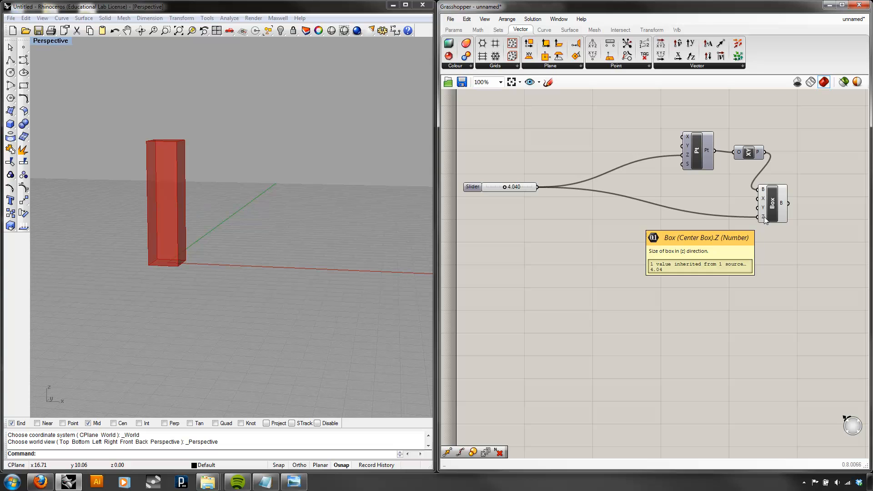
mouse_move(688, 159)
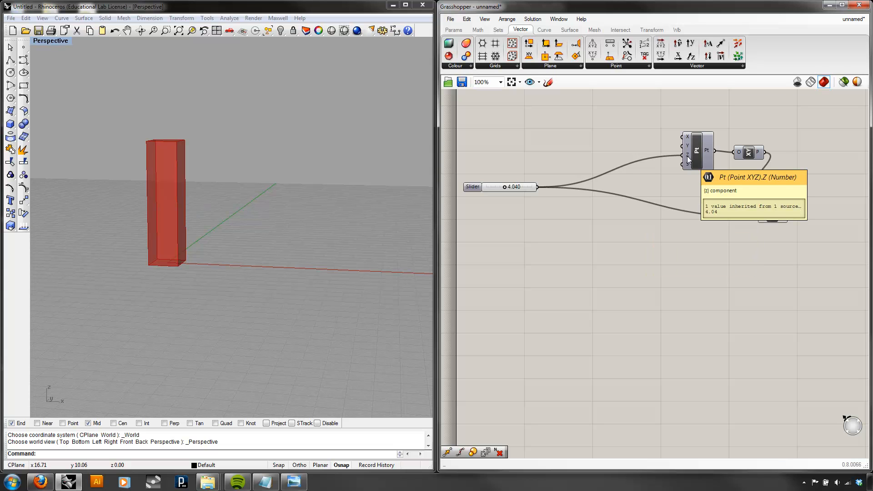
right_drag(254, 217, 257, 210)
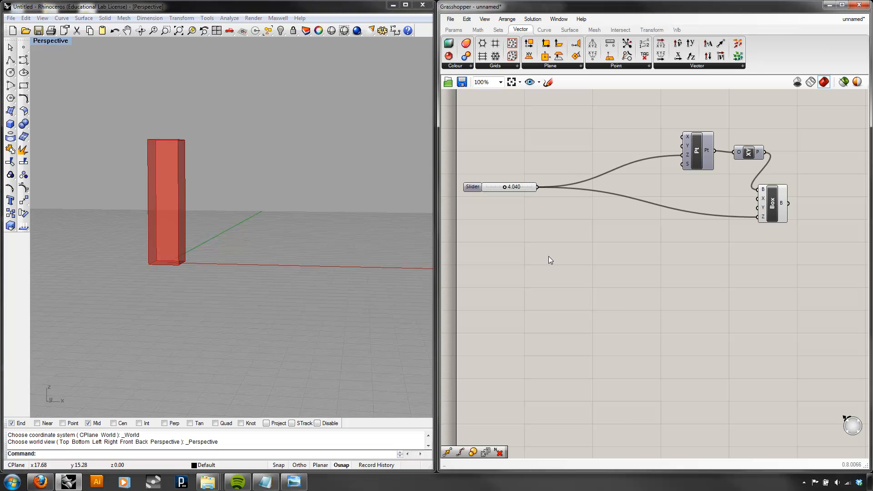
- Undo the deletions to restore both X-size sliders and the lower slider, Point XYZ, XY Plane and Box definition
key(ctrl+v)
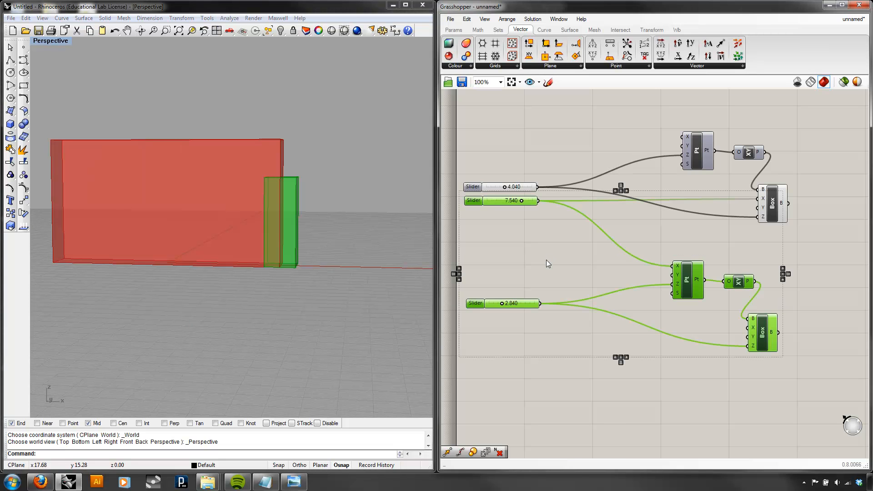
key(ctrl+z)
click(546, 265)
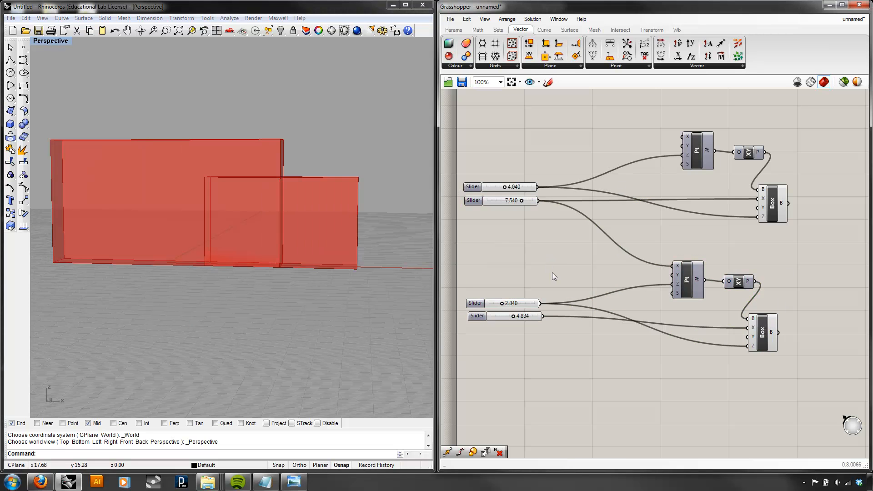
- Set the lower box's X slider to about 4.442 and the upper box's X slider to about 6.74
right_drag(342, 251, 353, 243)
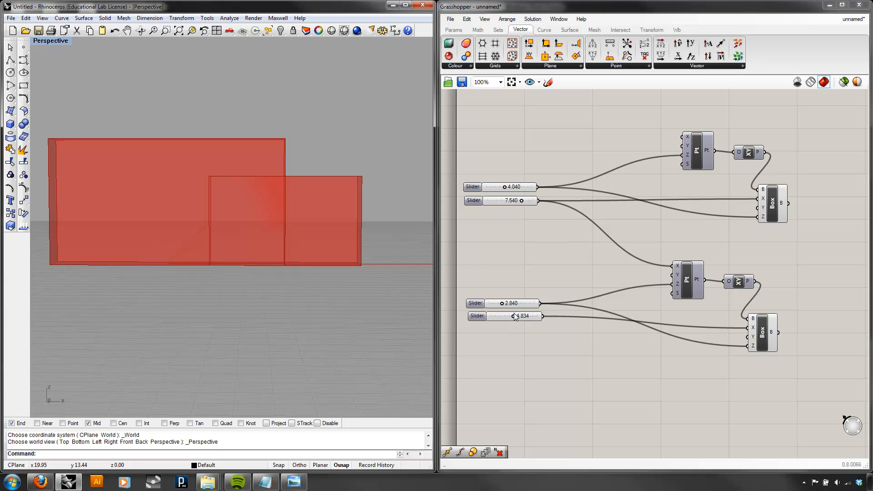
mouse_move(512, 317)
mouse_down()
mouse_move(522, 318)
mouse_move(510, 316)
mouse_up()
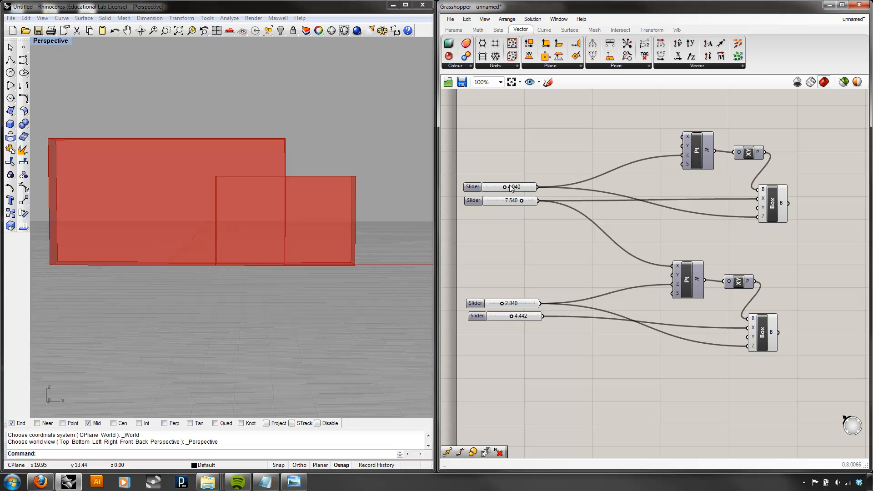
mouse_move(522, 201)
mouse_down()
mouse_move(499, 203)
mouse_move(518, 206)
mouse_up()
click(528, 202)
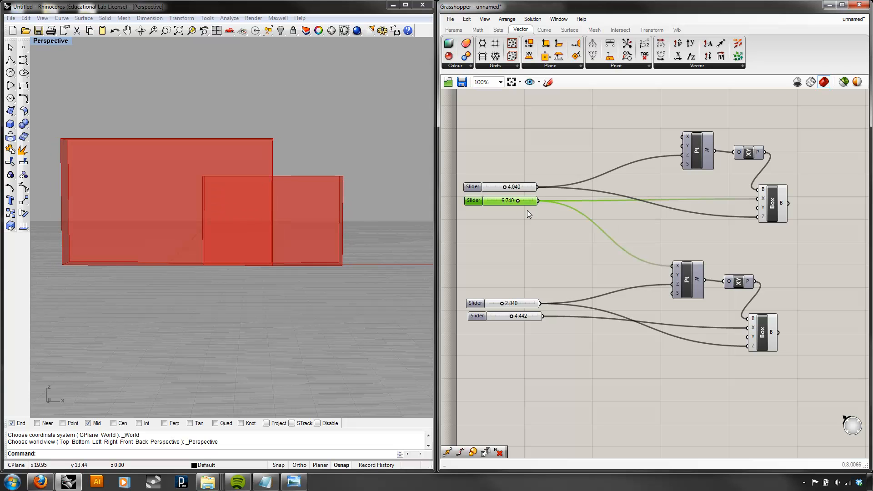
- Set the lower box's X slider to about 5.717 and the upper box's X slider to about 7.34
click(524, 317)
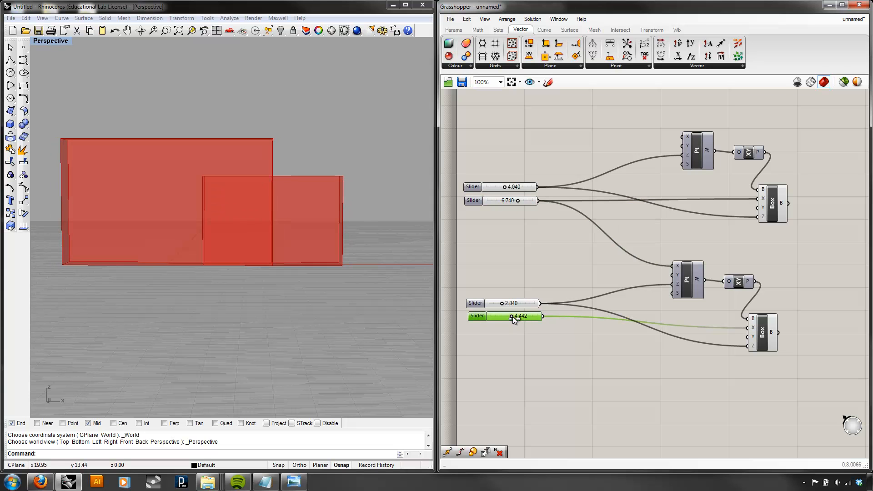
mouse_move(512, 316)
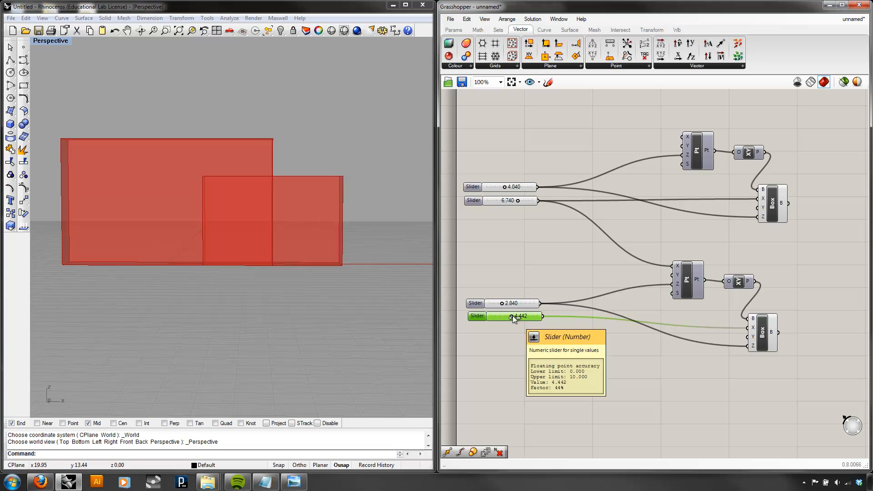
mouse_move(514, 316)
mouse_down()
mouse_move(501, 315)
mouse_move(517, 316)
mouse_up()
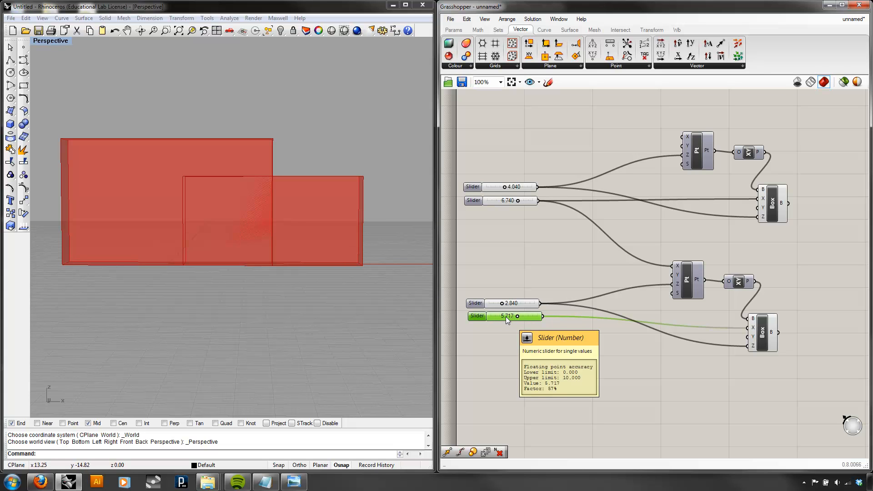
click(521, 203)
drag(518, 201, 521, 200)
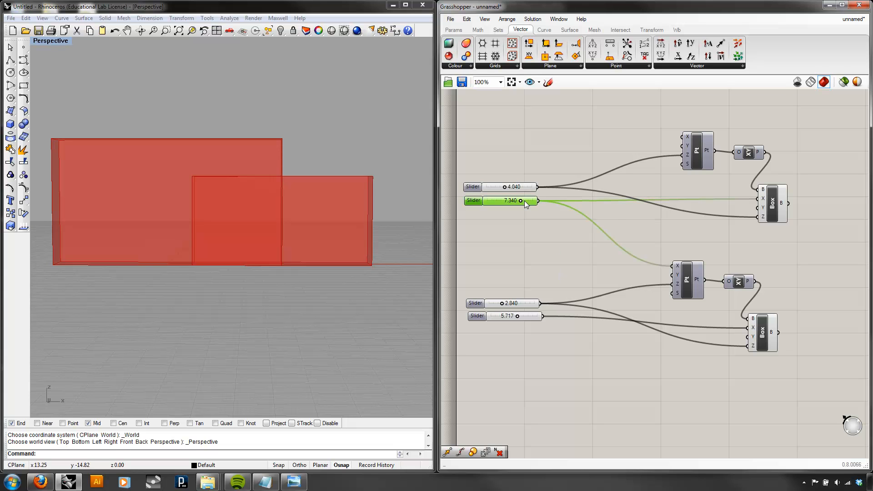
- Examine which inputs the upper and lower X-size sliders feed
click(527, 317)
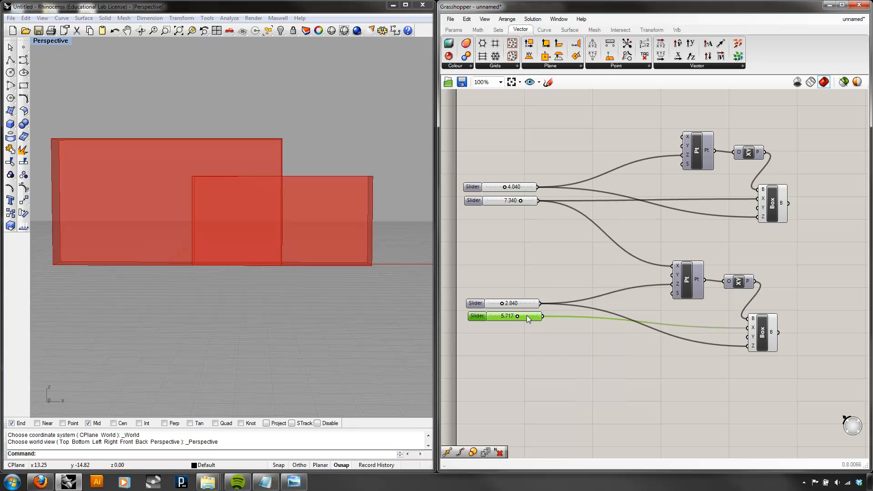
click(573, 256)
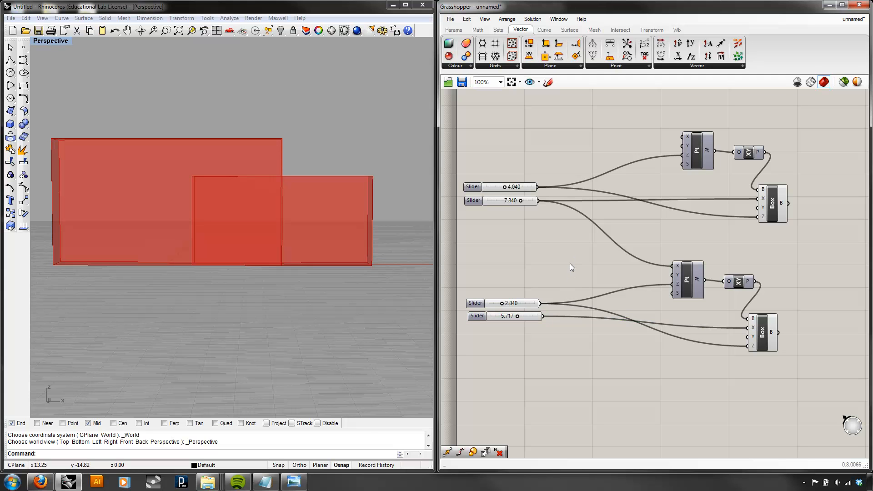
click(531, 200)
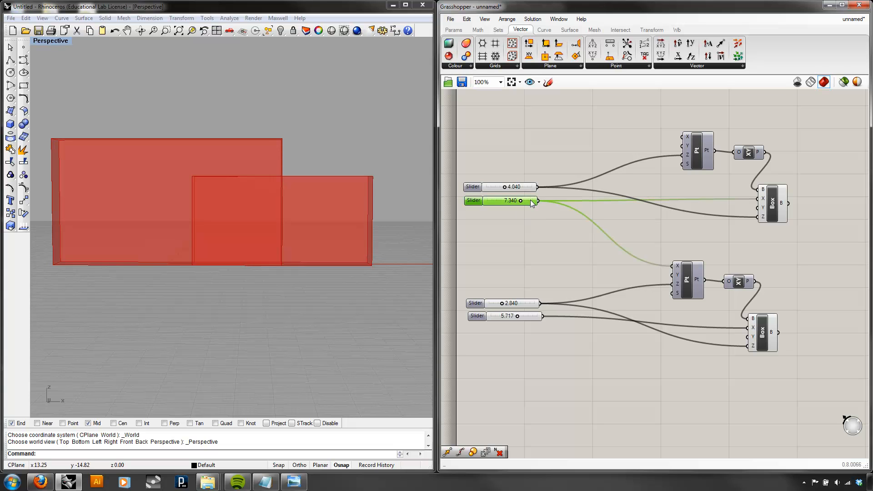
click(536, 317)
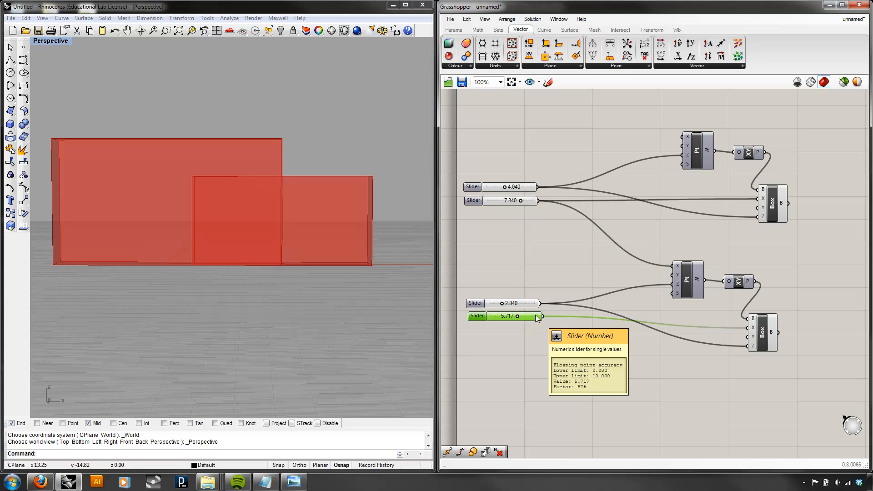
click(566, 275)
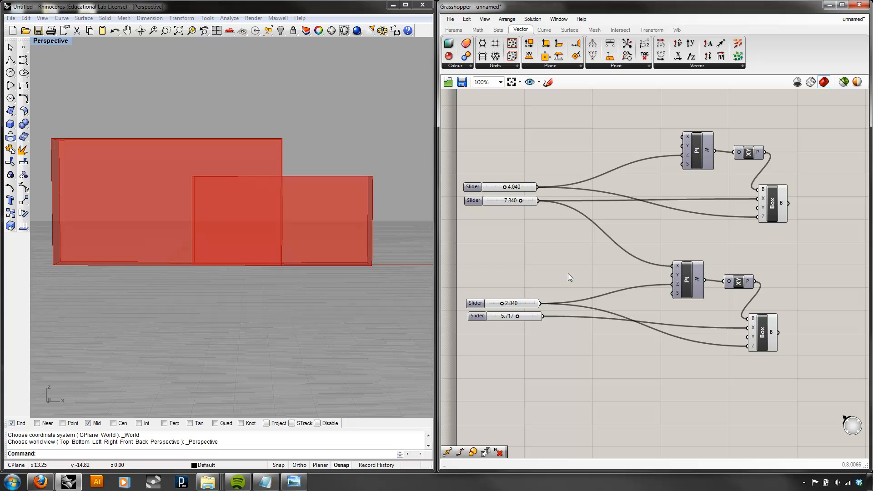
- Add an Addition (A+B) component to the canvas between the sliders and the lower Point XYZ component
double_click(568, 274)
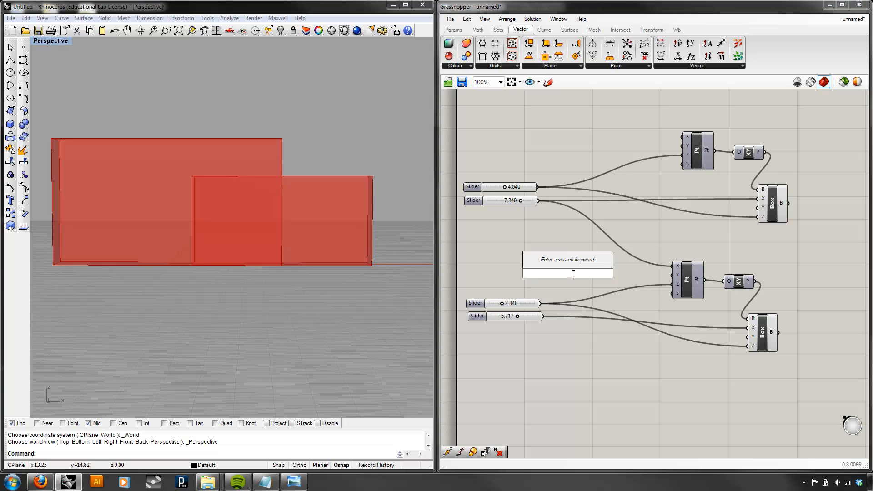
text(add)
click(559, 266)
drag(564, 268, 591, 255)
- Connect the upper and lower X-size sliders to Addition's A and B inputs, and its result to the lower Point XYZ's X input
click(537, 201)
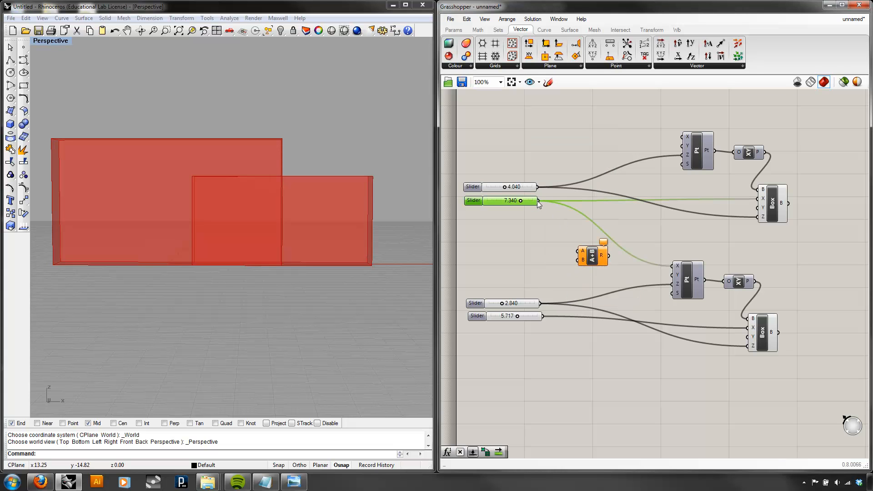
drag(539, 201, 577, 251)
drag(543, 316, 576, 261)
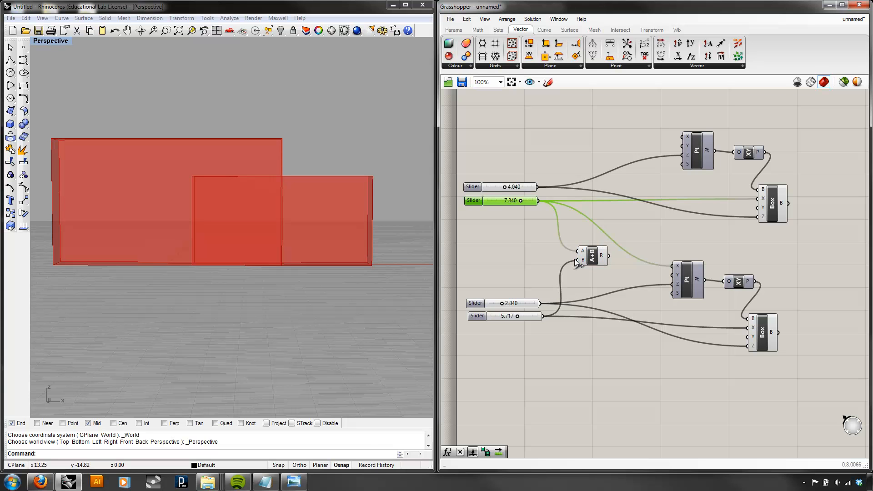
drag(610, 255, 673, 266)
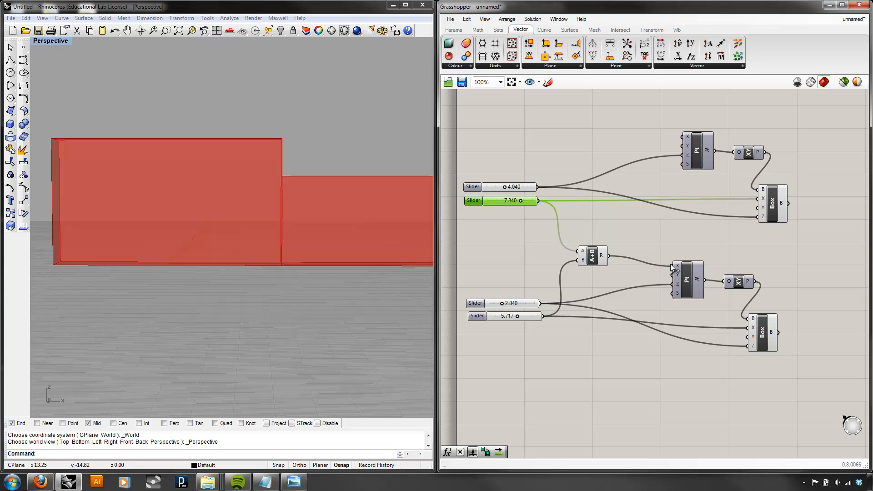
- Set the lower box's X slider to about 9.05
right_drag(400, 236, 345, 249)
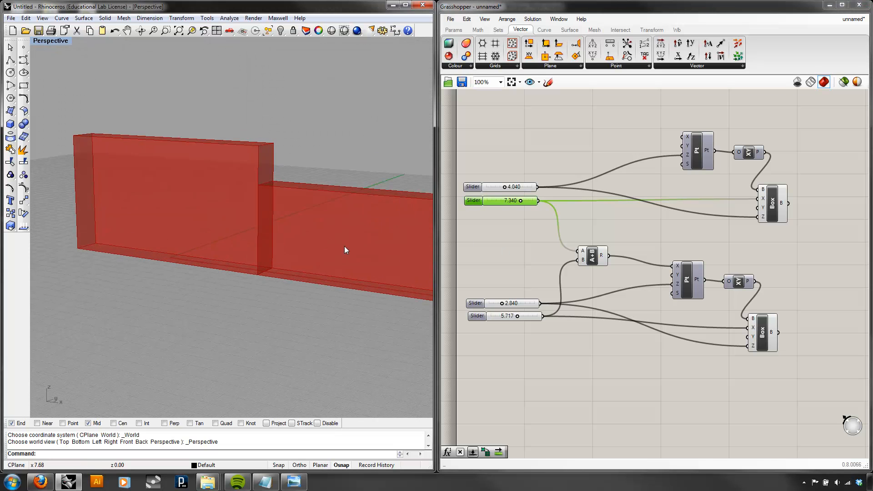
scroll(344, 247, down, 2)
drag(517, 316, 533, 316)
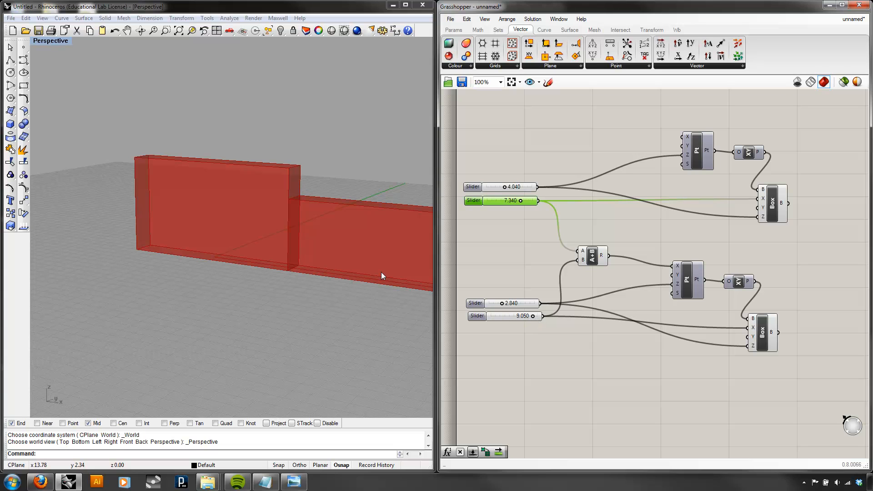
- Set the upper box's X slider to about 2.04 and the lower box's X slider to about 2.579
scroll(339, 270, down, 3)
mouse_move(535, 314)
mouse_down()
mouse_move(496, 316)
mouse_move(522, 316)
mouse_up()
drag(520, 200, 493, 219)
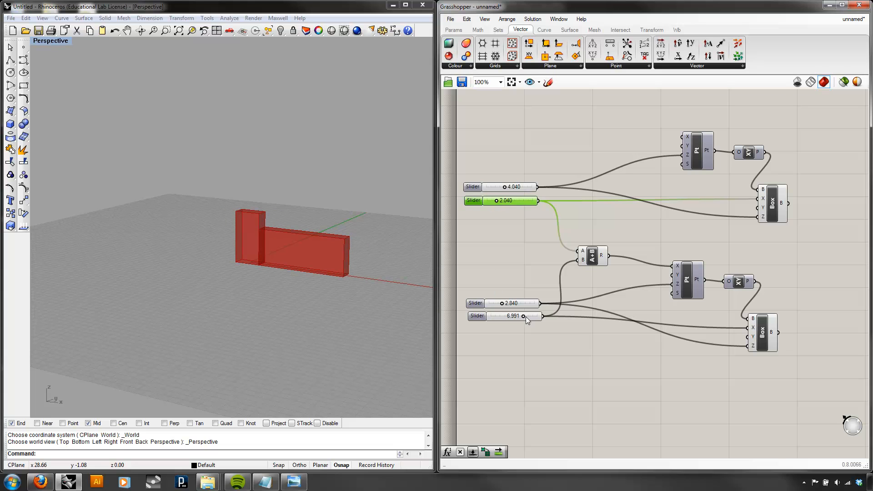
drag(523, 316, 502, 316)
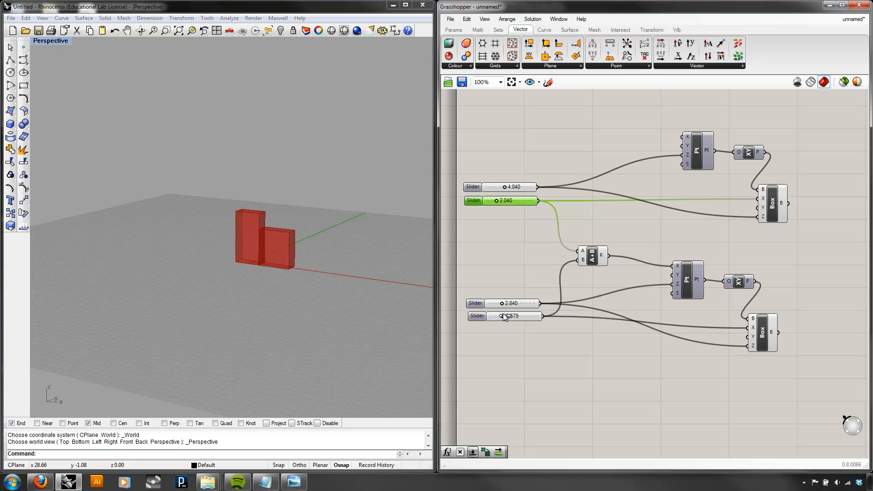
- Set the height sliders to about 4.64 (upper) and 3.14 (lower), and the lower X slider to about 3.265, placed above its height slider
right_drag(334, 275, 323, 286)
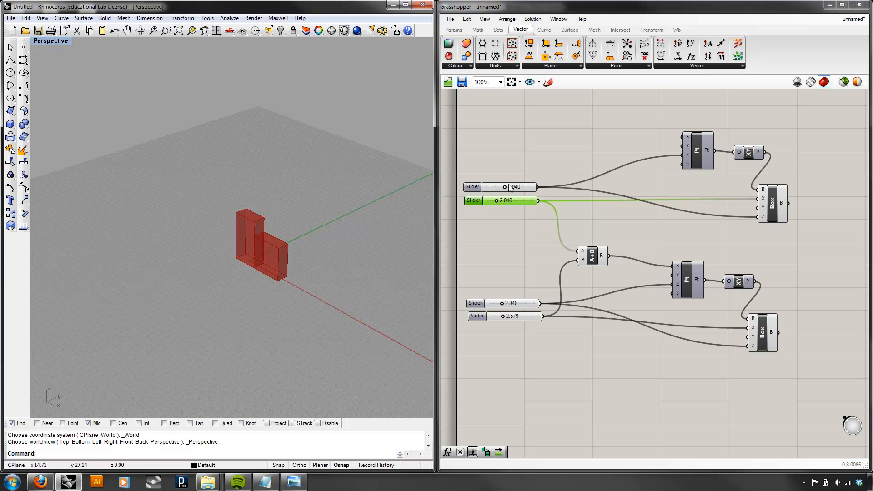
mouse_move(506, 188)
mouse_down()
mouse_move(524, 187)
mouse_move(507, 187)
mouse_up()
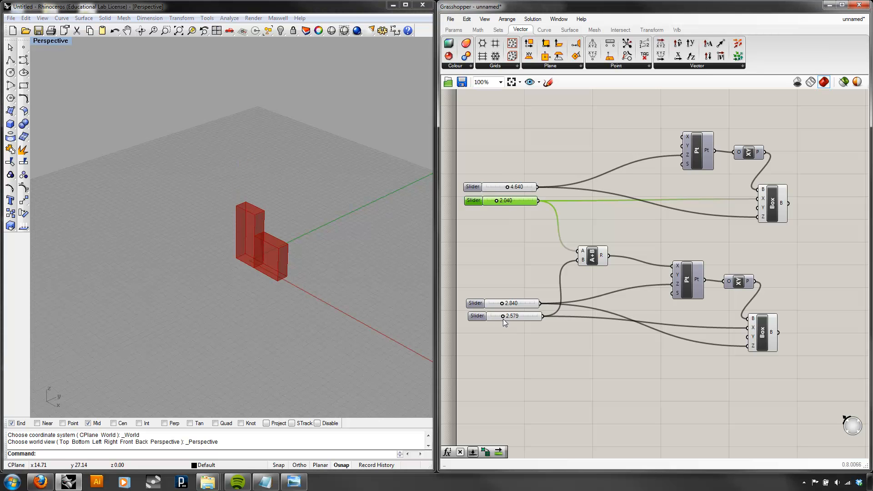
mouse_move(502, 317)
mouse_down()
mouse_move(494, 316)
mouse_move(504, 314)
mouse_move(505, 330)
mouse_move(516, 328)
mouse_move(503, 326)
mouse_up()
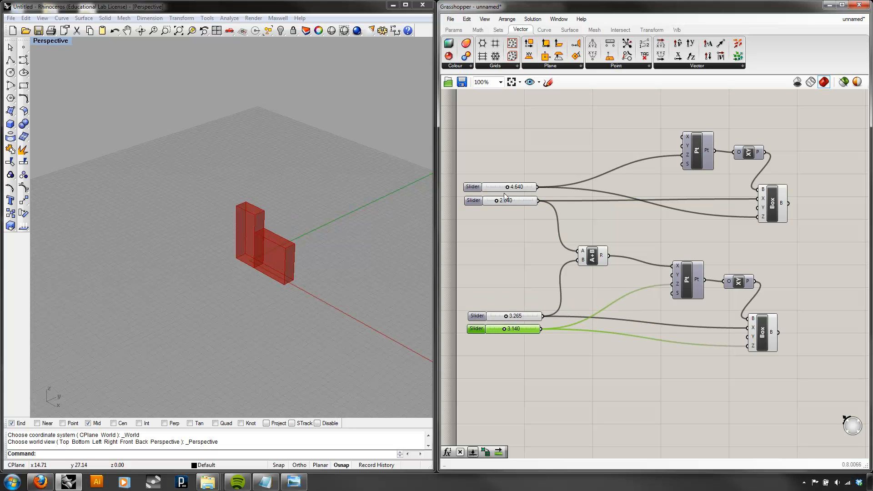
- Set the upper box's X slider to about 4.34 and inspect how the two boxes meet in the viewport
mouse_move(496, 201)
mouse_down()
mouse_move(522, 204)
mouse_move(494, 205)
mouse_move(508, 209)
mouse_up()
mouse_move(306, 245)
right_down()
mouse_move(335, 254)
mouse_move(314, 238)
right_up()
scroll(333, 250, up, 4)
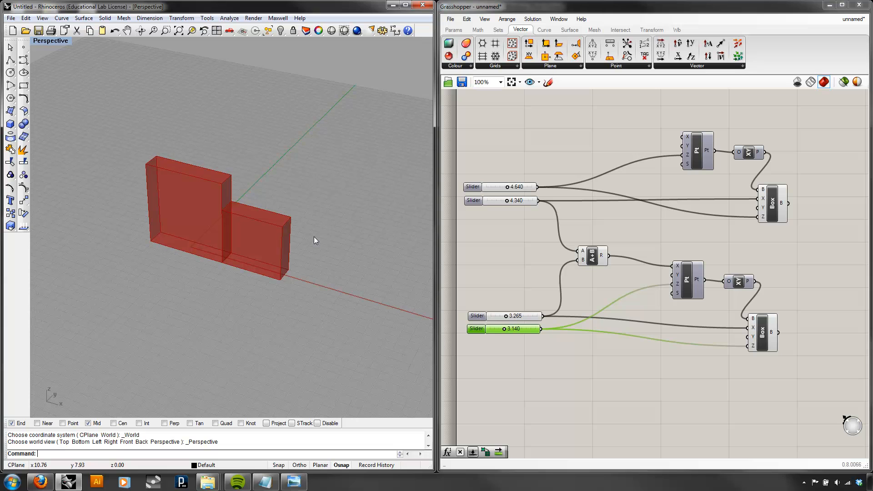
right_drag(314, 236, 324, 223)
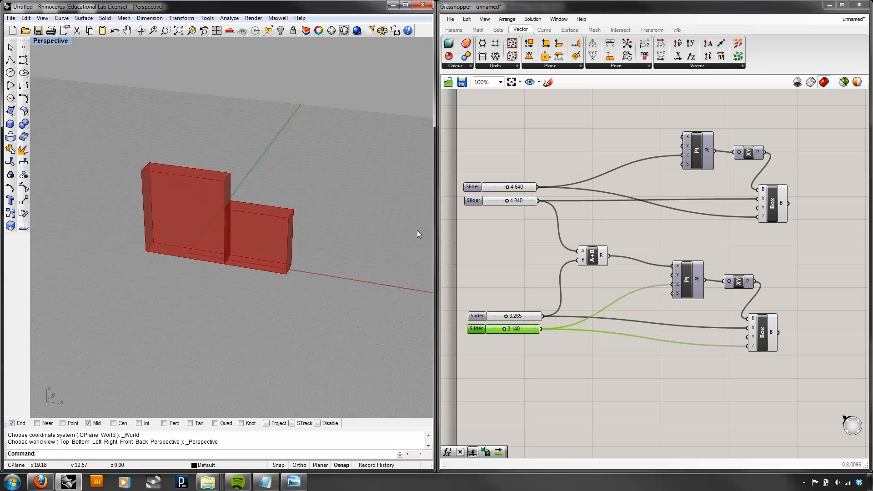
right_drag(261, 263, 272, 250)
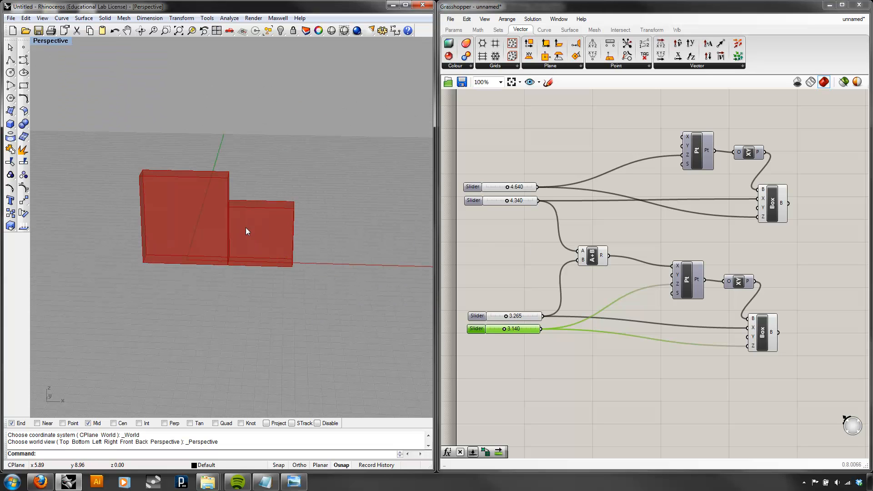
- Compare the two X-size sliders and the Addition component with the boxes' combined length in the viewport
click(522, 203)
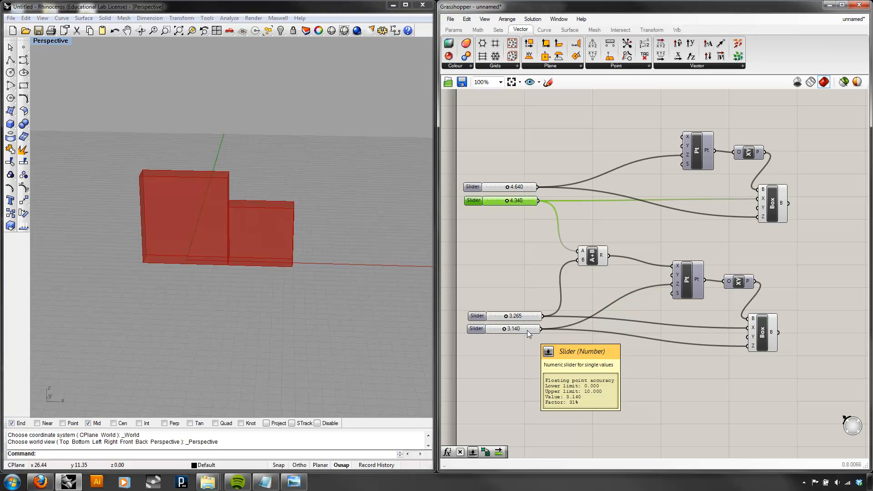
click(528, 317)
click(582, 263)
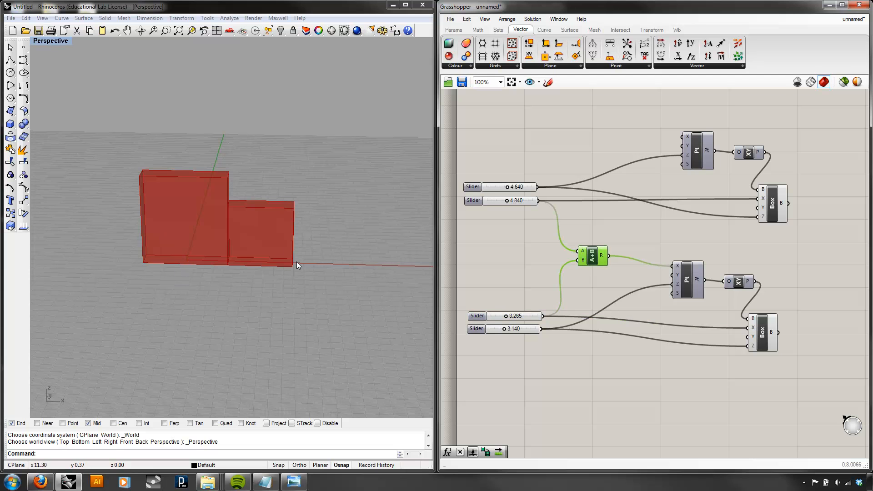
right_drag(319, 252, 270, 258)
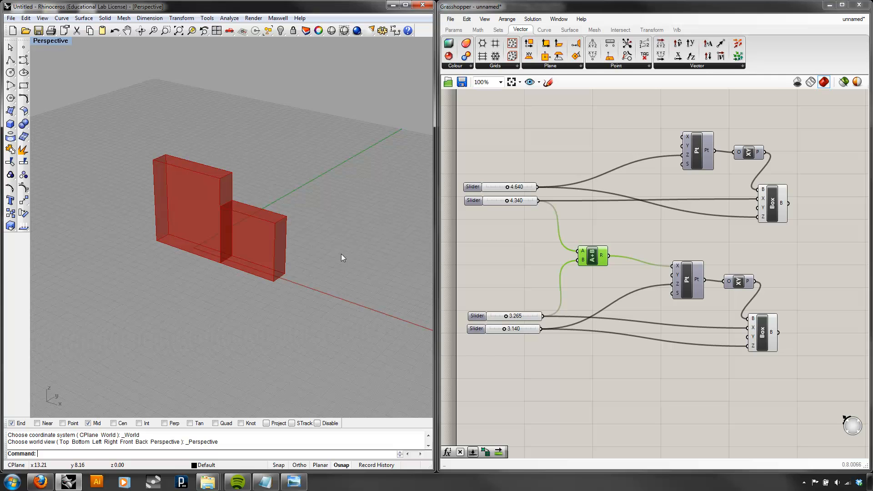
- Delete the Addition component and check the upper box's position in the viewport
click(602, 241)
click(601, 254)
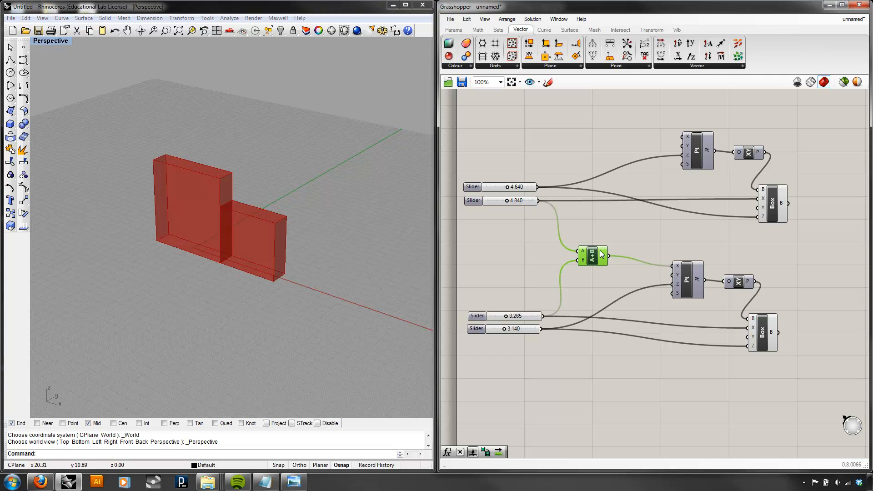
key(Delete)
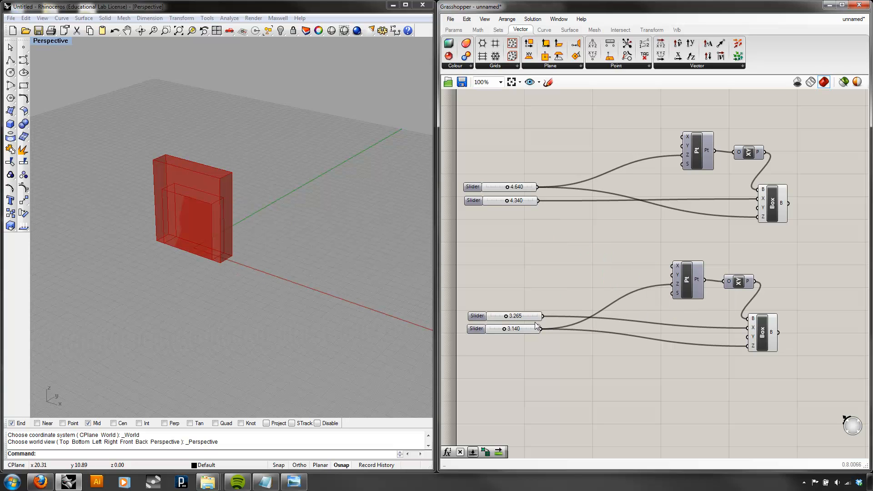
click(769, 208)
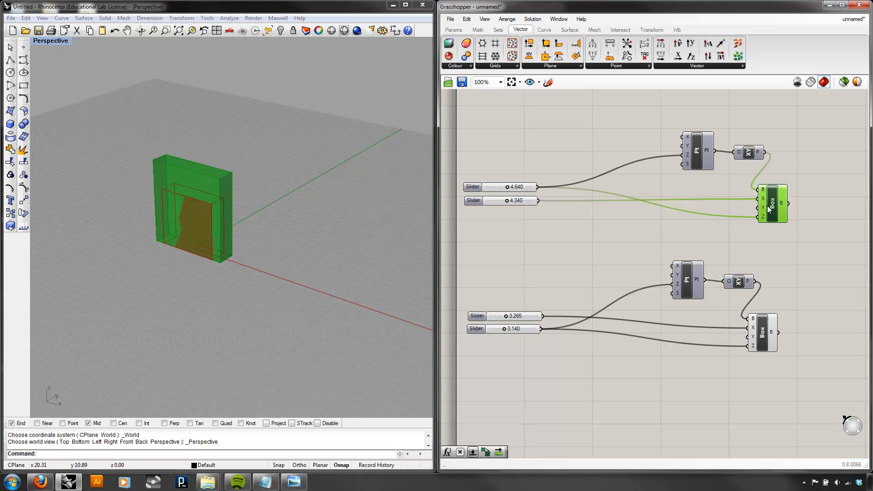
click(663, 250)
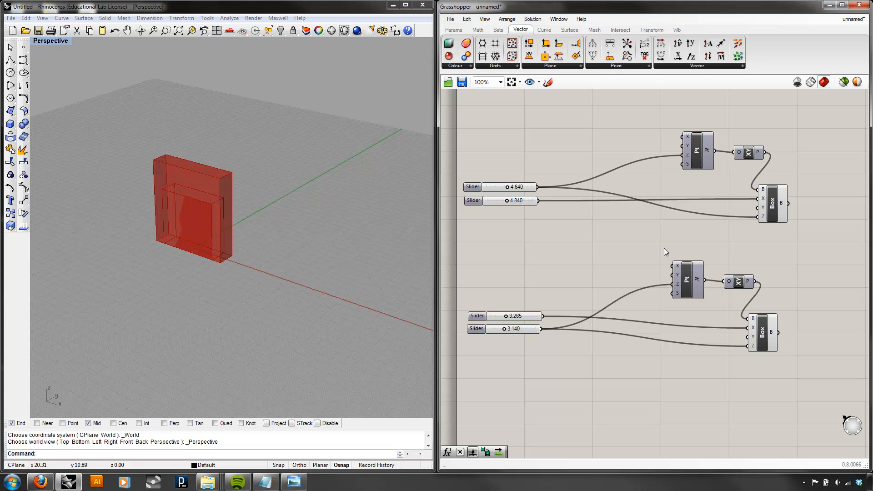
- Highlight each box in turn and inspect from several angles how the two boxes overlap in the viewport
click(764, 344)
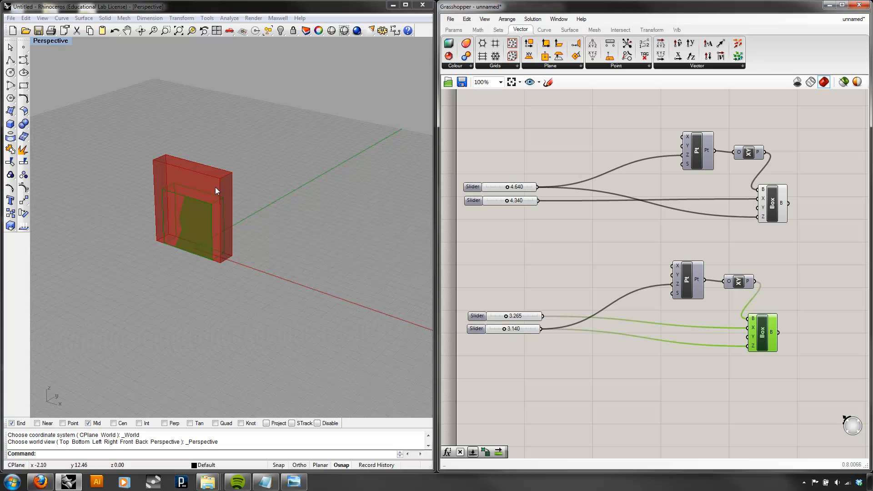
right_drag(215, 187, 221, 167)
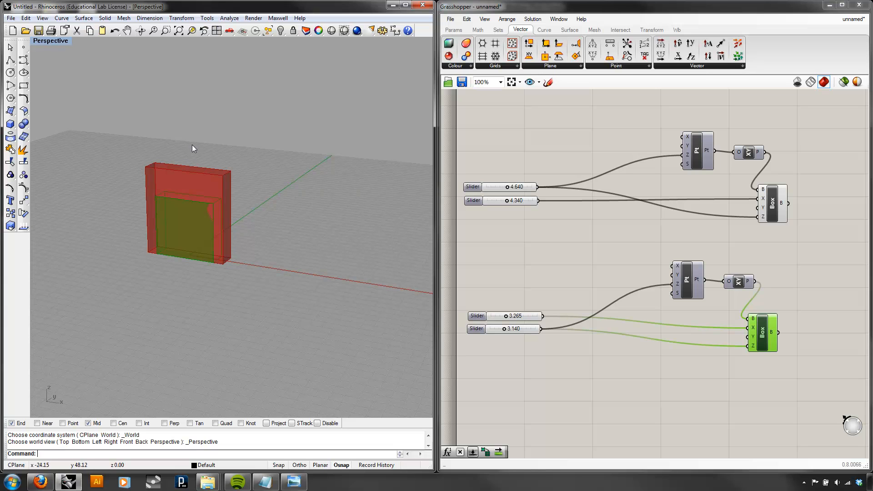
click(779, 215)
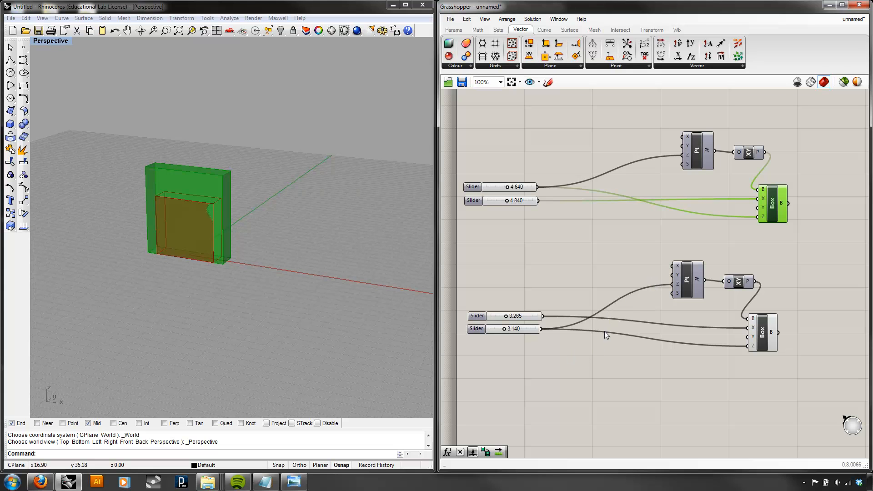
click(612, 262)
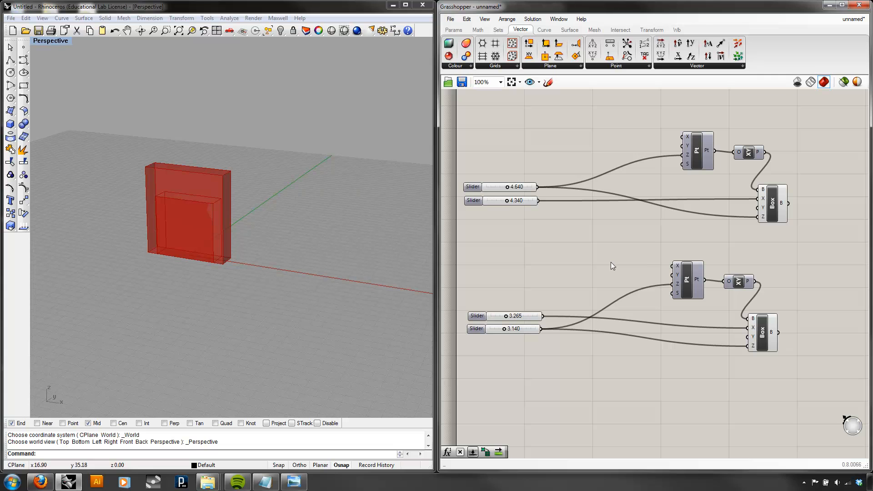
right_drag(353, 225, 312, 240)
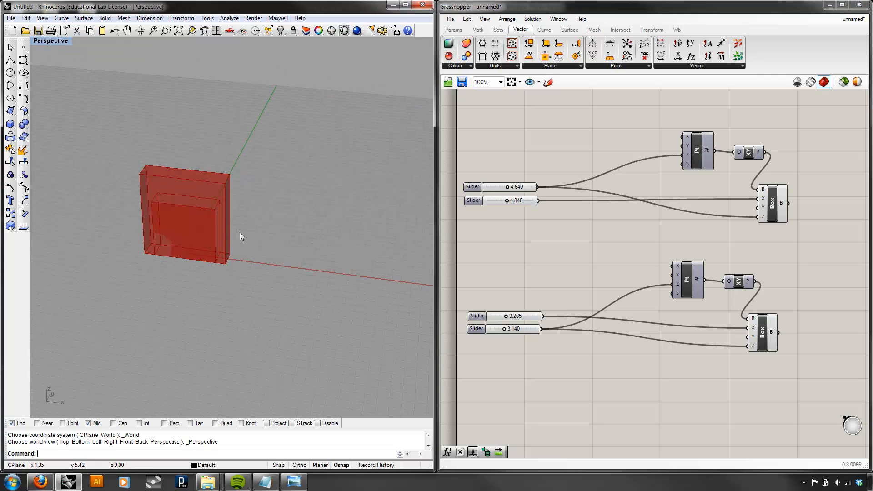
right_drag(285, 242, 266, 243)
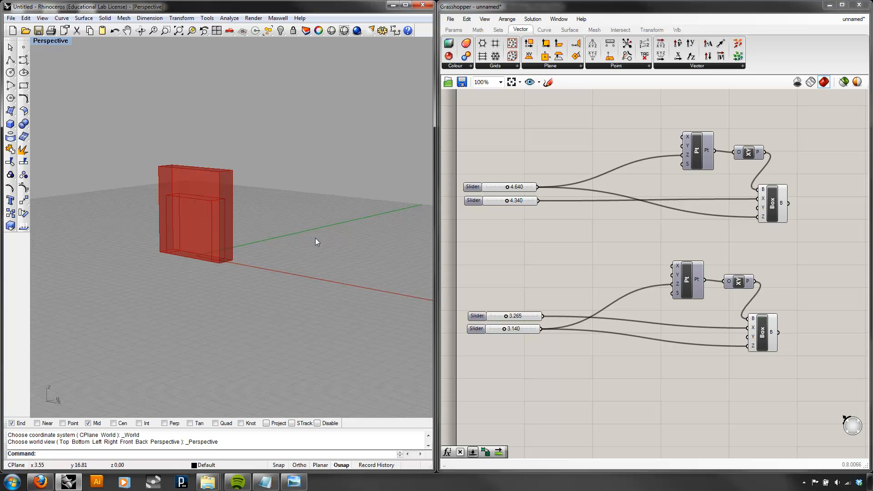
right_drag(315, 238, 309, 249)
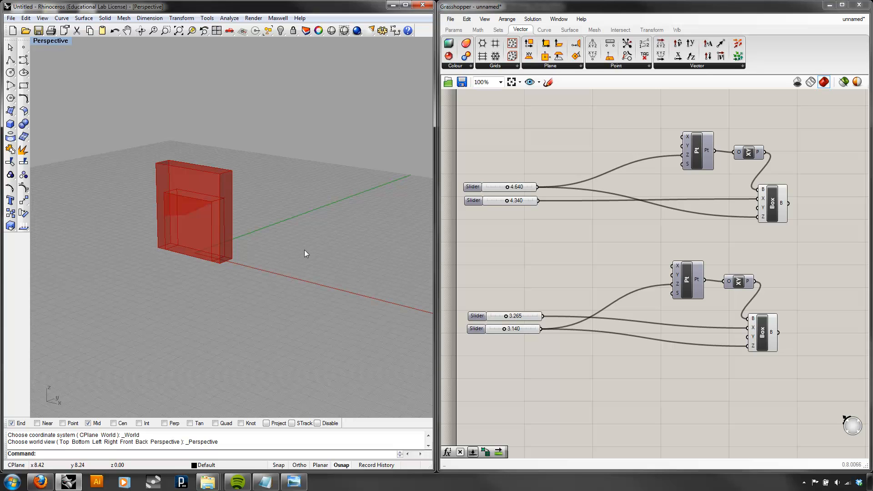
right_drag(302, 250, 310, 241)
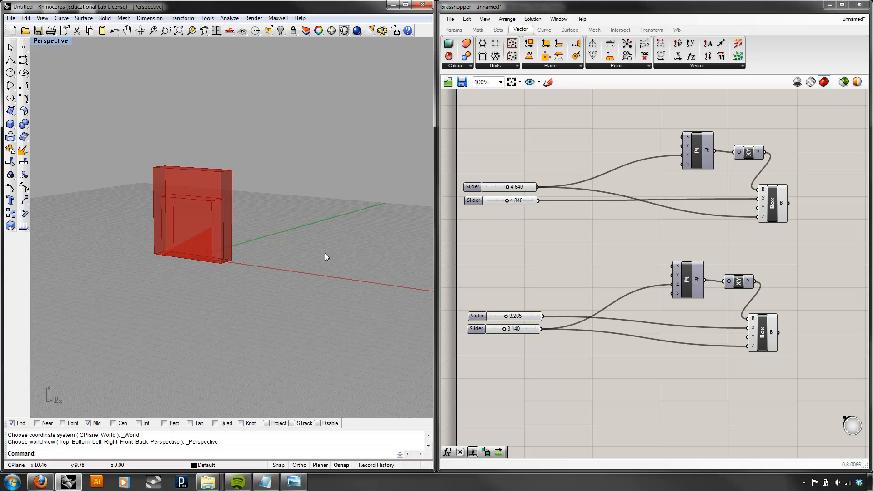
right_drag(309, 241, 272, 228)
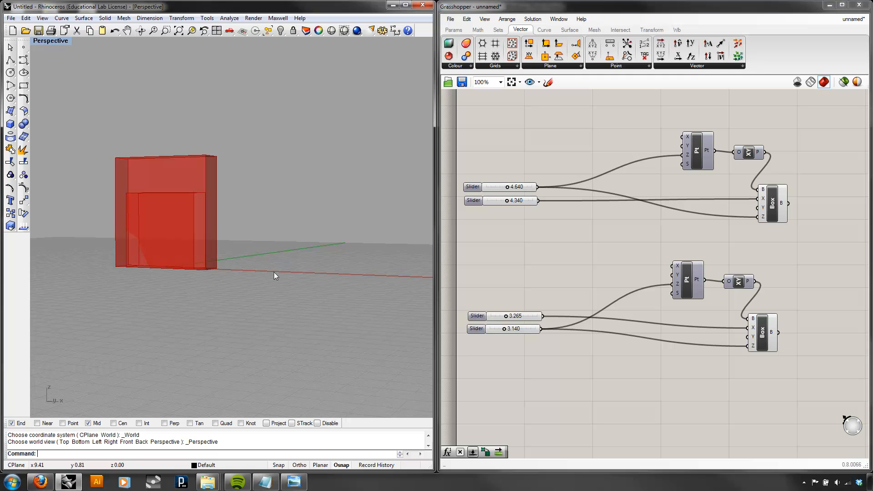
click(803, 484)
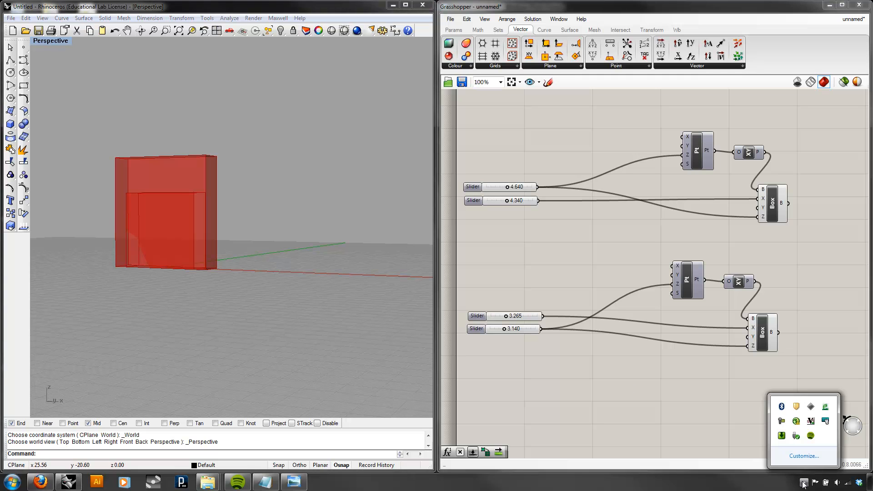
right_click(782, 421)
click(814, 367)
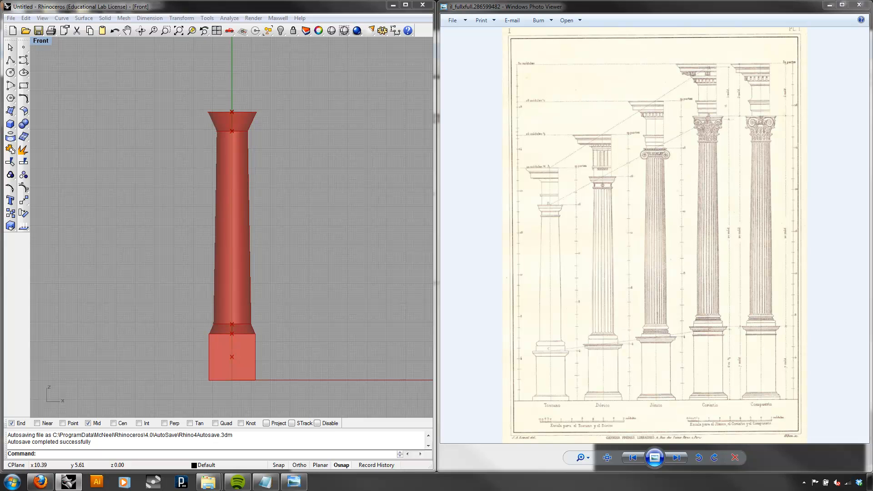
- Bring up the blank Grasshopper definition and fit its window beside the Rhino viewport, framing the canvas corner
drag(872, 2, 571, 34)
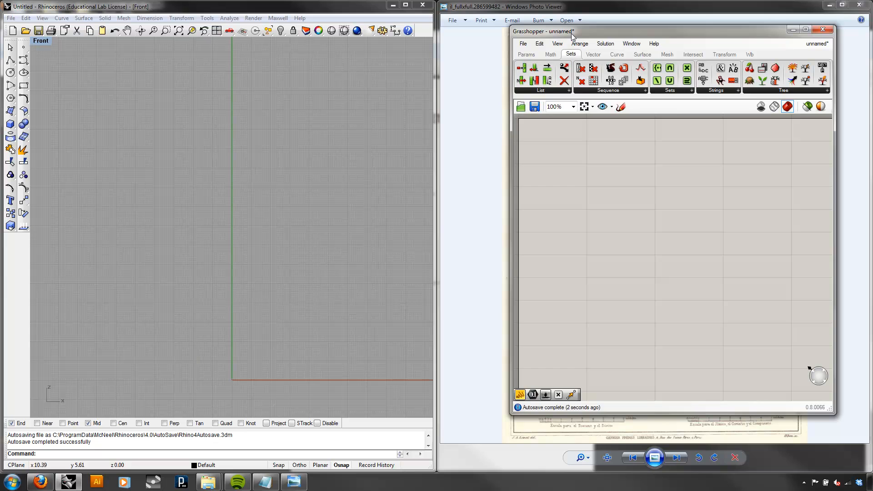
key(super+Right)
scroll(667, 283, down, 3)
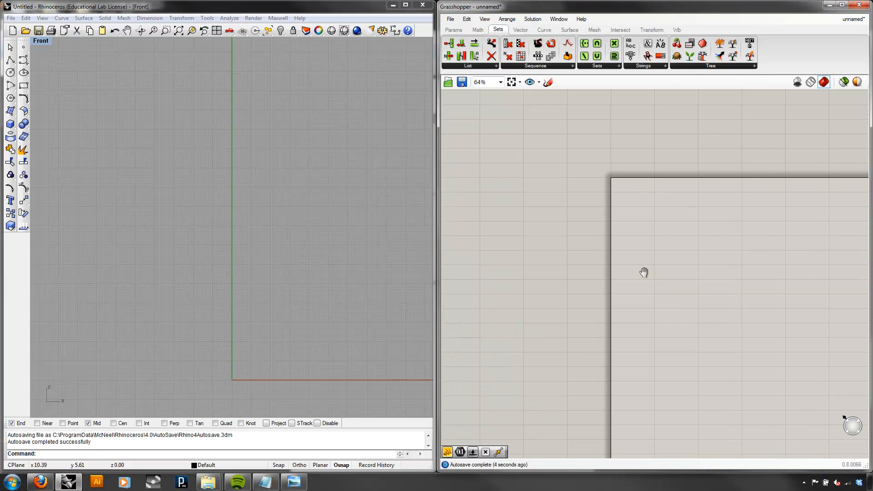
right_drag(643, 273, 526, 205)
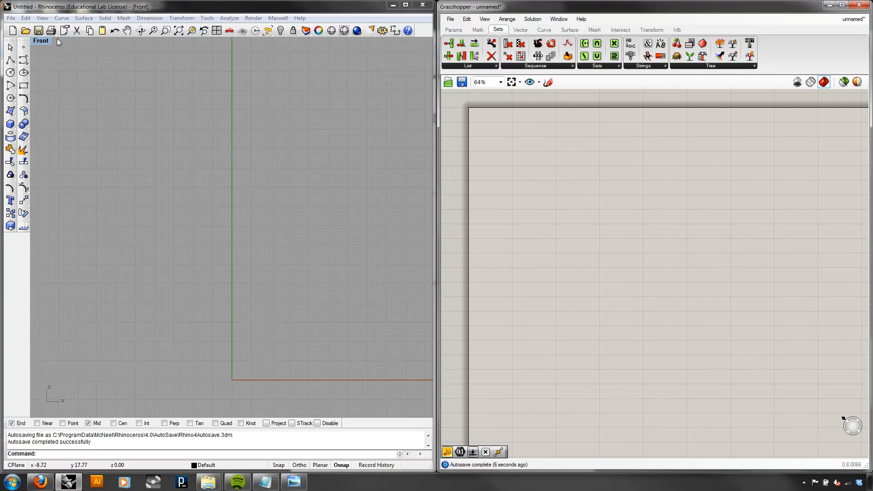
- Set the Rhino viewport to the Top view
click(41, 41)
mouse_move(71, 152)
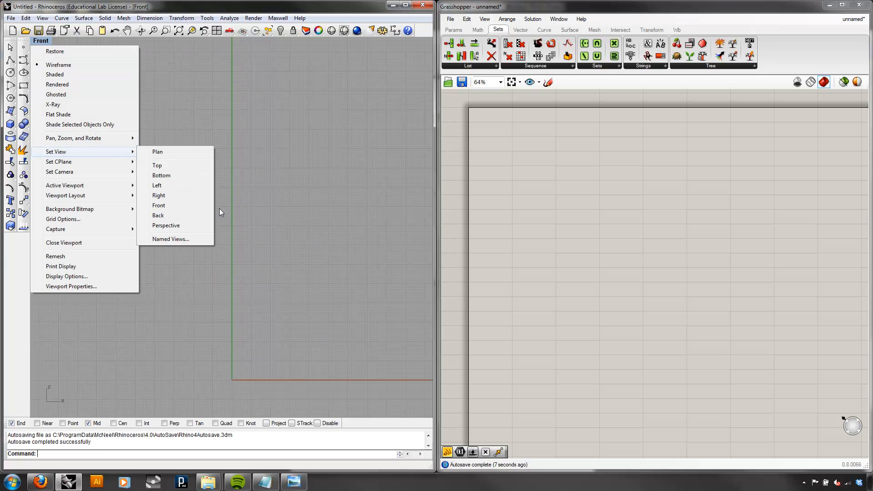
click(190, 226)
text(top)
key(Return)
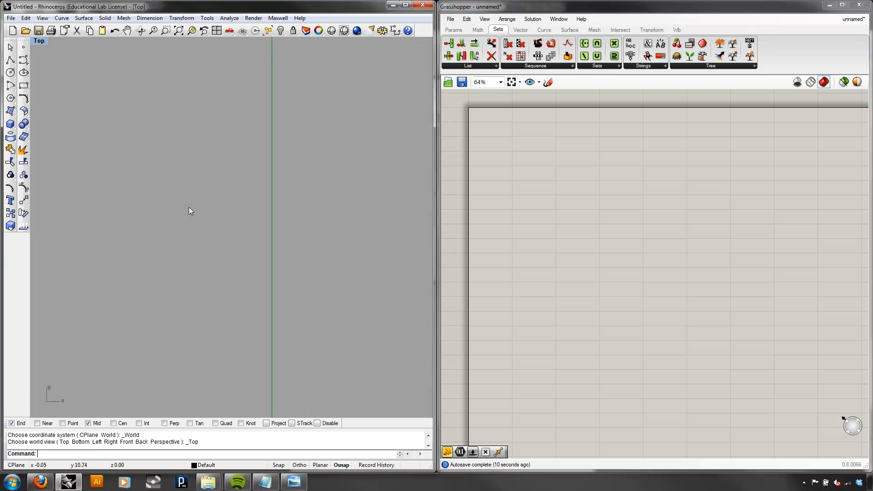
- Set the Rhino viewport to the Perspective view
click(41, 40)
mouse_move(71, 152)
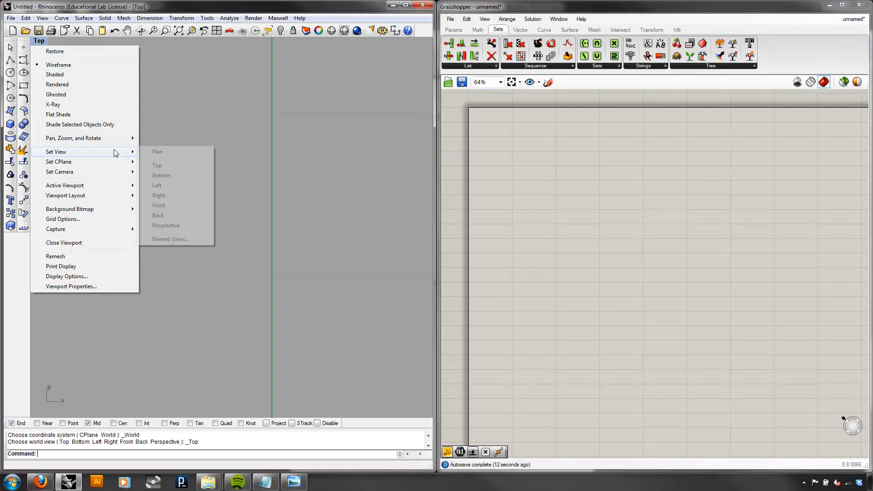
click(201, 224)
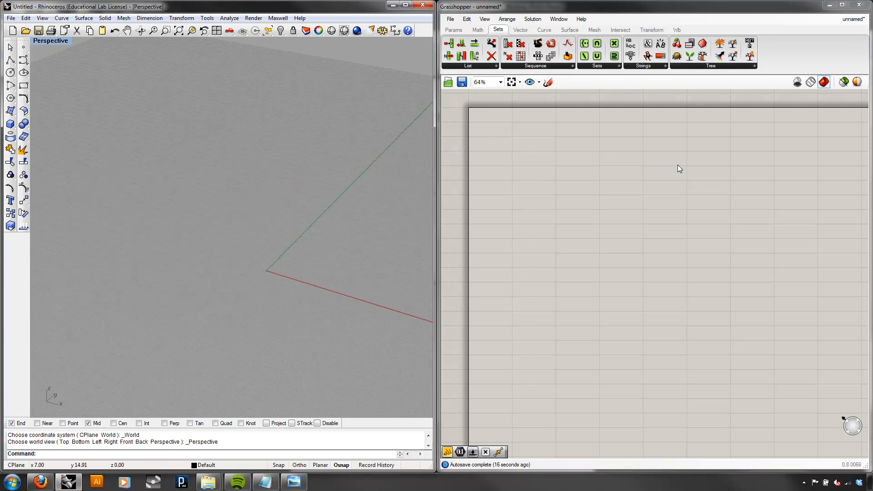
- Place a Circle component, defined by base plane and radius, on the empty Grasshopper canvas
right_drag(569, 195, 553, 197)
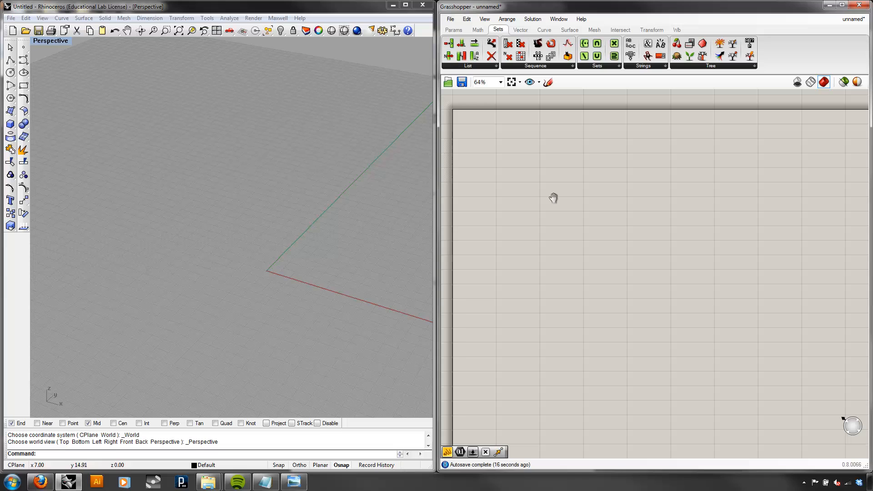
click(546, 30)
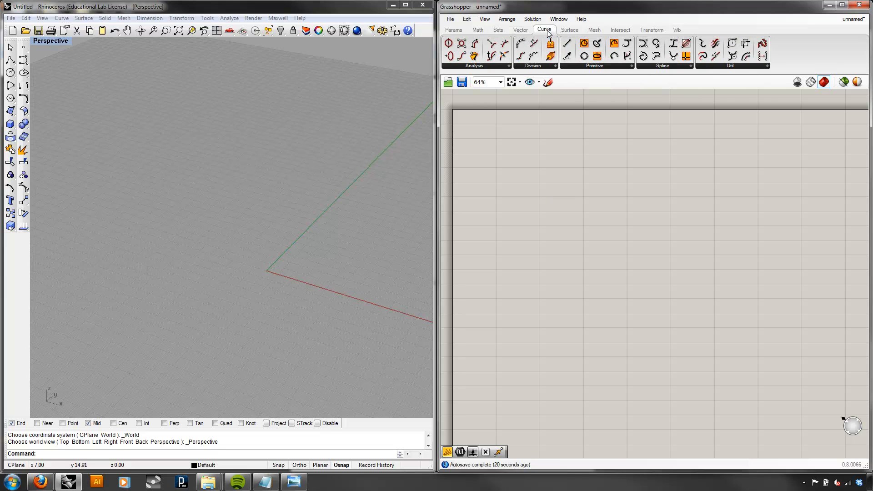
click(591, 67)
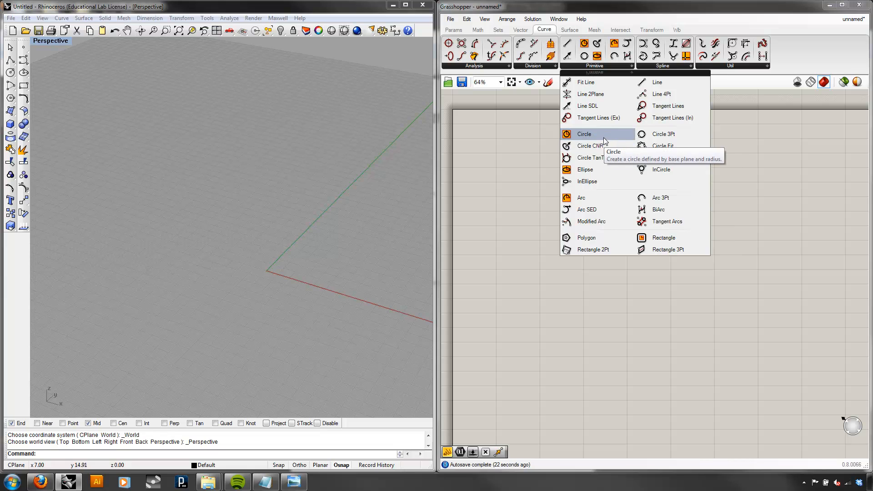
drag(607, 149, 613, 159)
drag(525, 193, 521, 200)
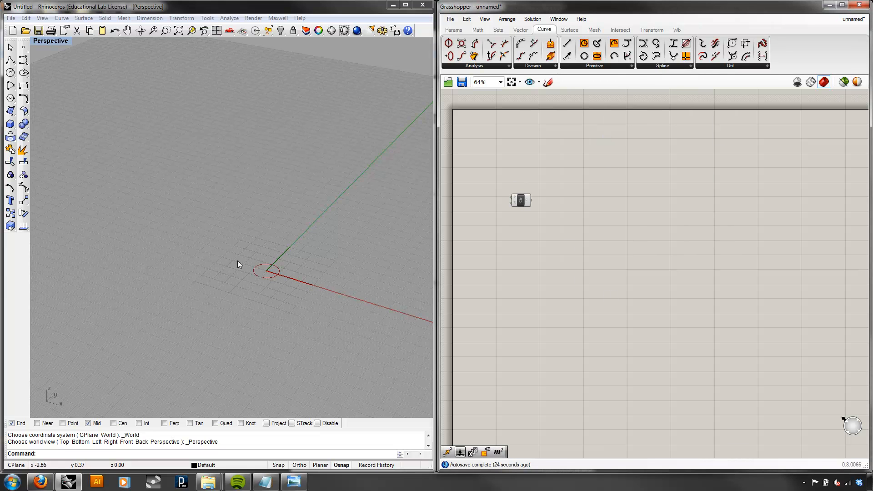
- Reposition the Circle component on the canvas and check its base plane input against the circle in the viewport
scroll(301, 275, up, 8)
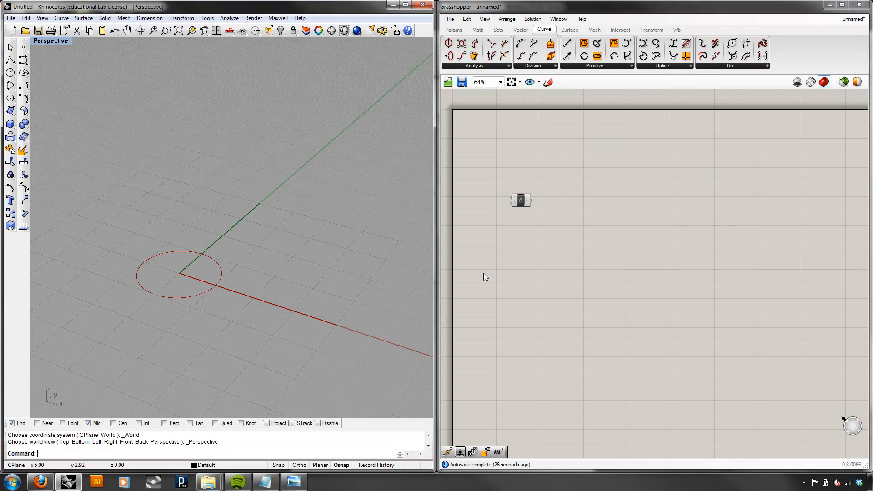
right_drag(563, 202, 609, 206)
scroll(609, 206, up, 4)
right_drag(521, 243, 570, 258)
drag(577, 215, 644, 218)
scroll(612, 232, down, 1)
mouse_move(612, 228)
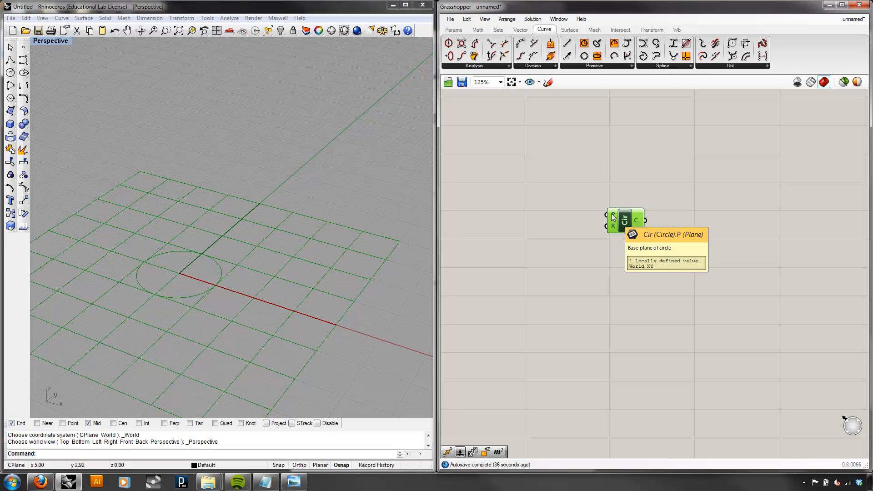
right_drag(245, 229, 312, 223)
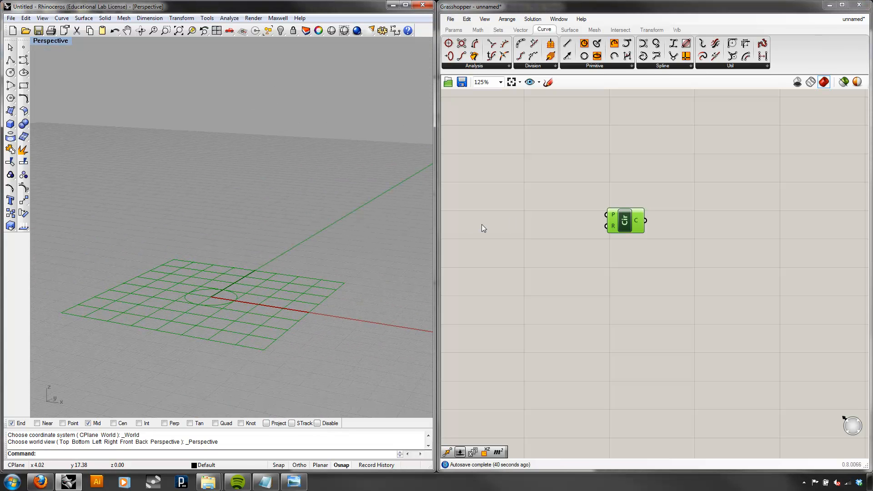
- Add a Number Slider to the canvas beside the Circle component
right_drag(561, 265, 576, 305)
right_drag(309, 245, 304, 258)
double_click(517, 285)
text(num)
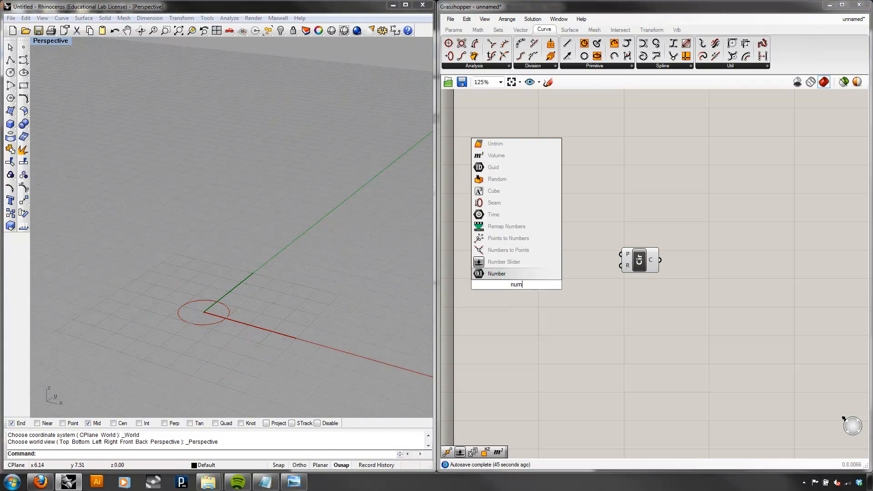
click(503, 261)
- Set the slider's range from a minimum of 1 to a maximum of 10 and connect it to the circle's radius input
right_click(523, 283)
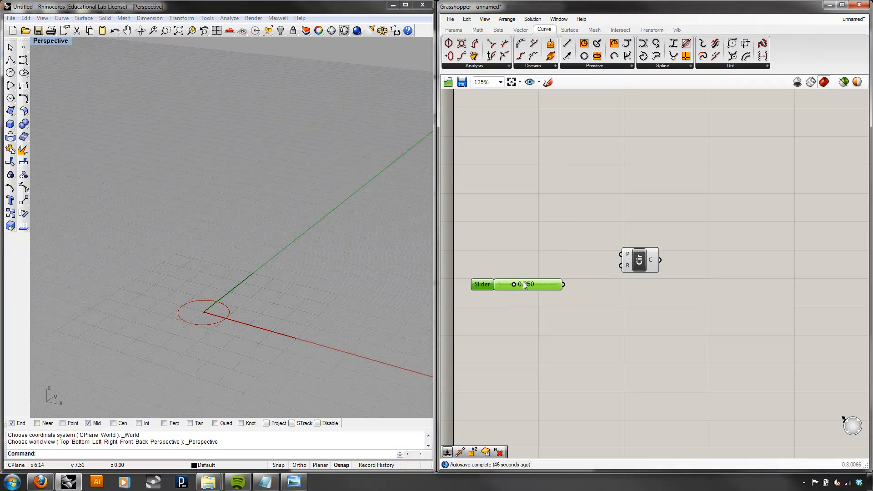
click(580, 343)
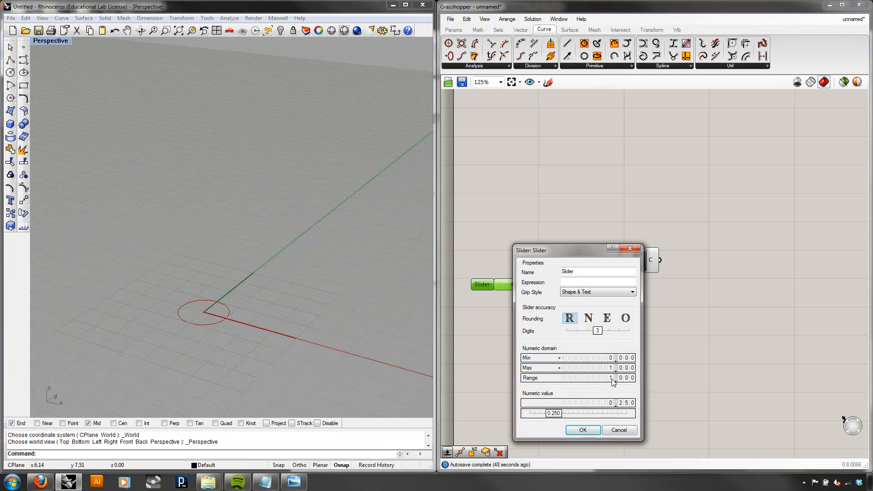
double_click(608, 368)
text(10)
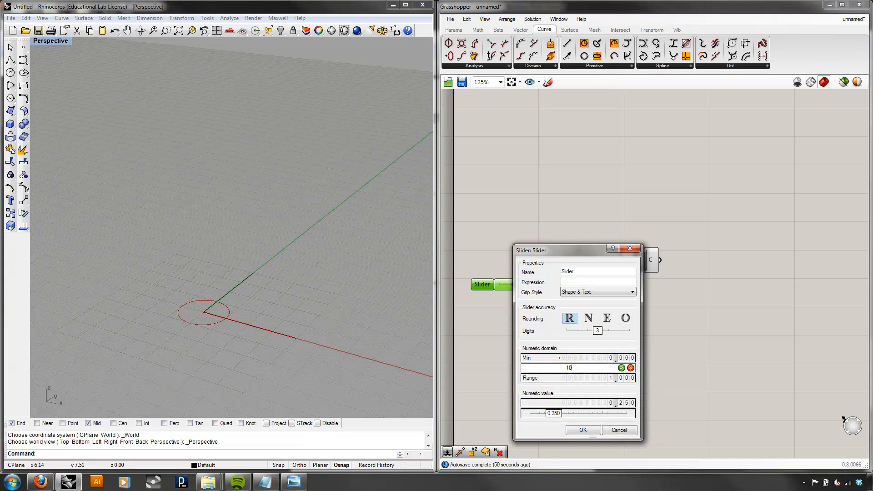
double_click(610, 356)
click(621, 359)
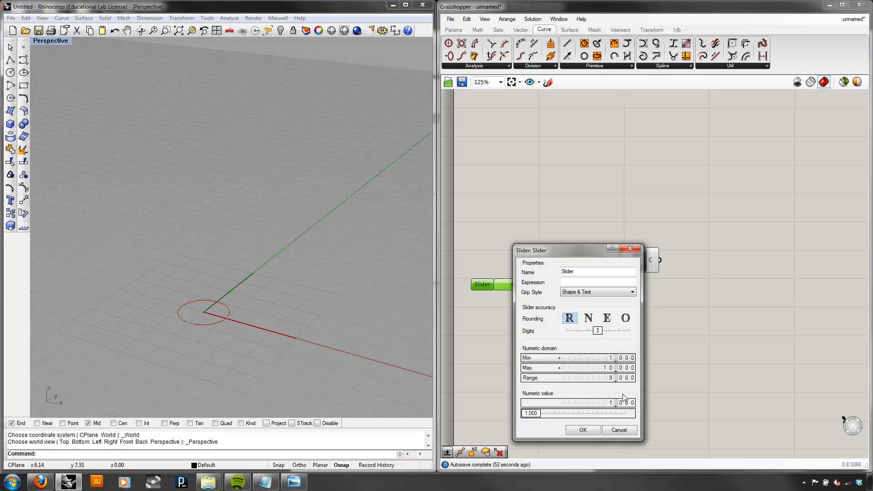
click(584, 431)
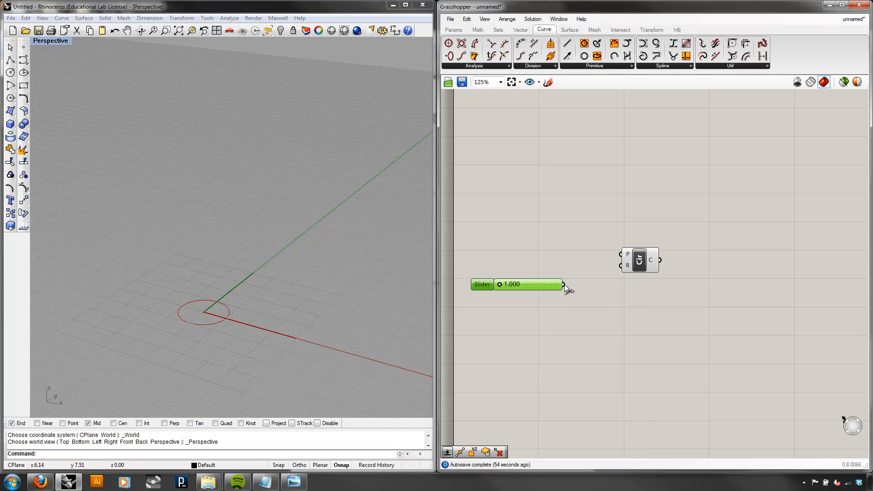
- Rename the radius slider as Base Radius and set it to about 4.168
right_click(482, 285)
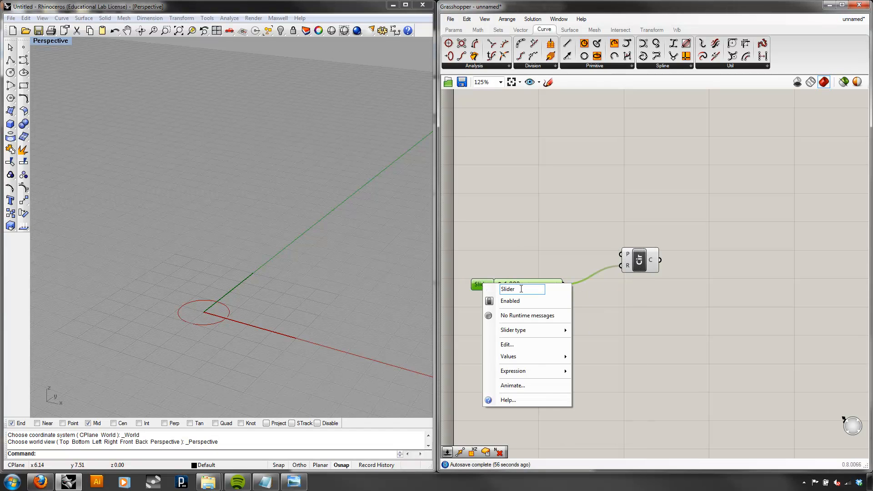
text(Radius)
key(BackSpace)
key(BackSpace)
key(BackSpace)
key(BackSpace)
key(BackSpace)
text(Base Radius)
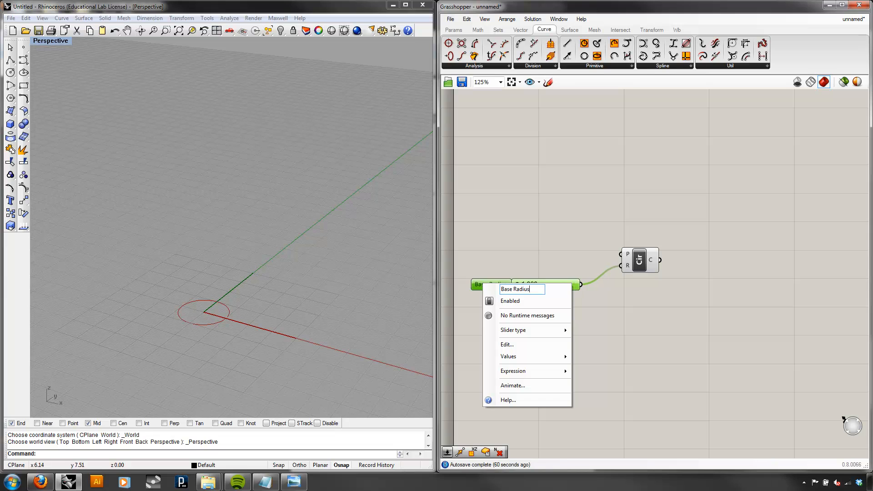
click(506, 236)
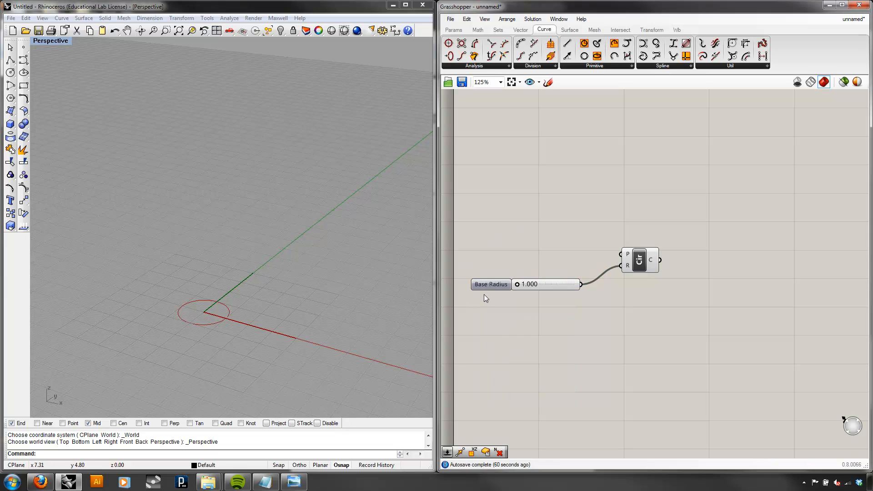
drag(520, 285, 539, 290)
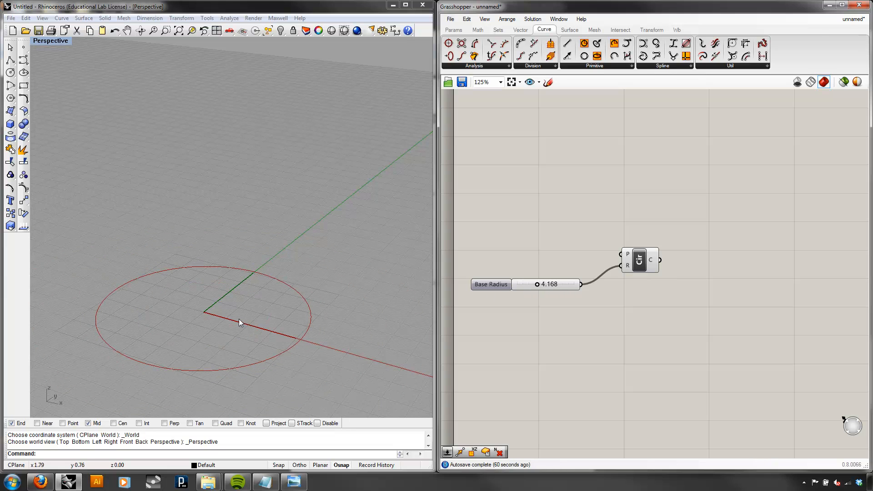
- Add a Move component to the canvas and place it below and beyond the Circle component
scroll(276, 274, down, 5)
scroll(275, 274, down, 3)
shift+right_drag(343, 254, 308, 273)
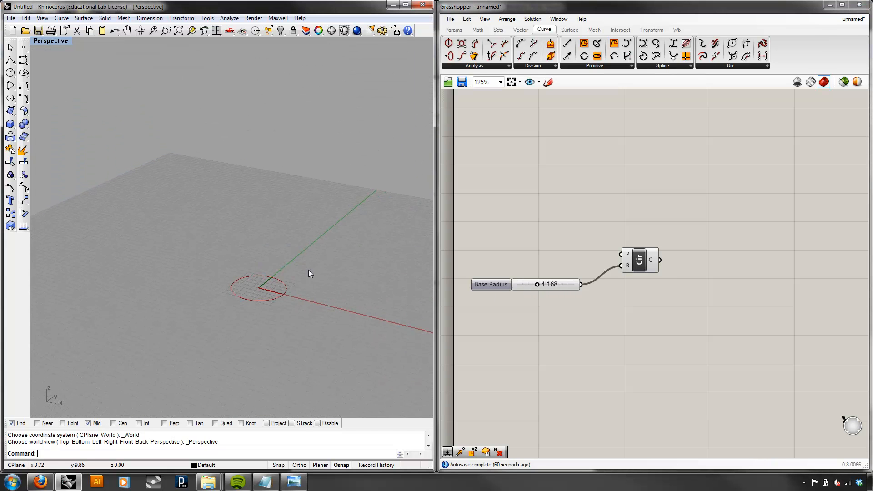
right_drag(703, 335, 710, 354)
drag(647, 278, 638, 272)
click(660, 313)
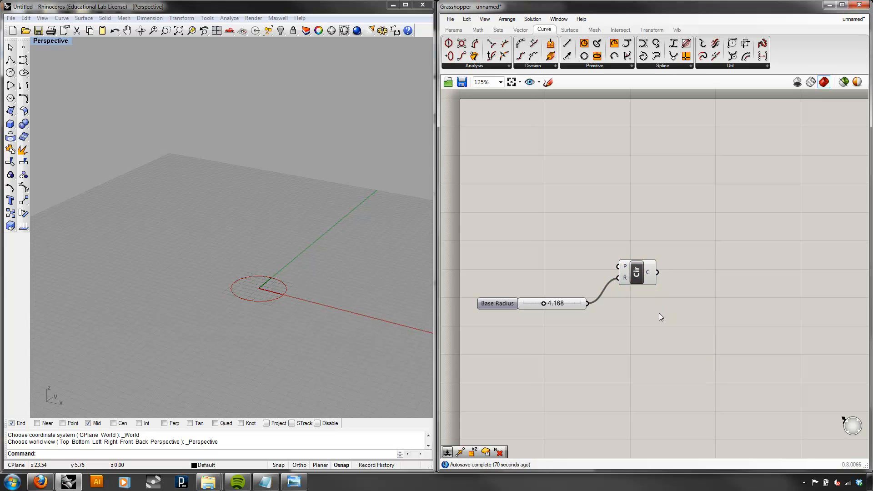
double_click(662, 351)
text(mov)
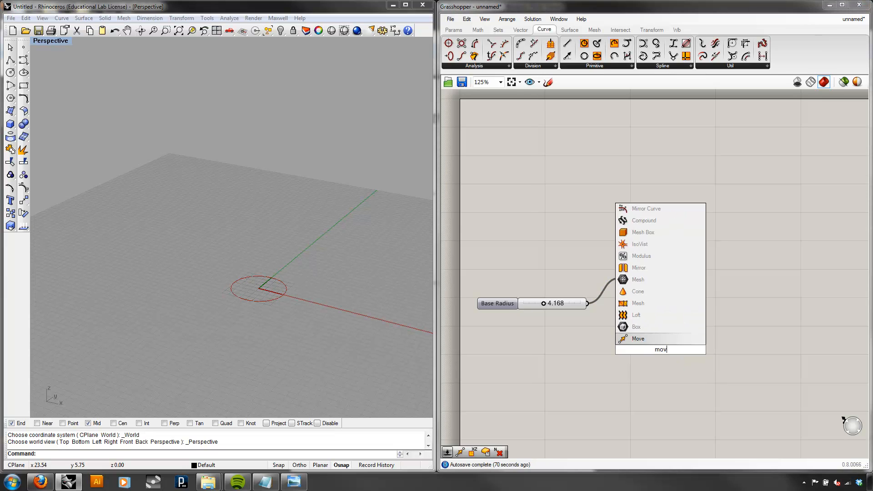
click(638, 339)
drag(646, 358, 701, 321)
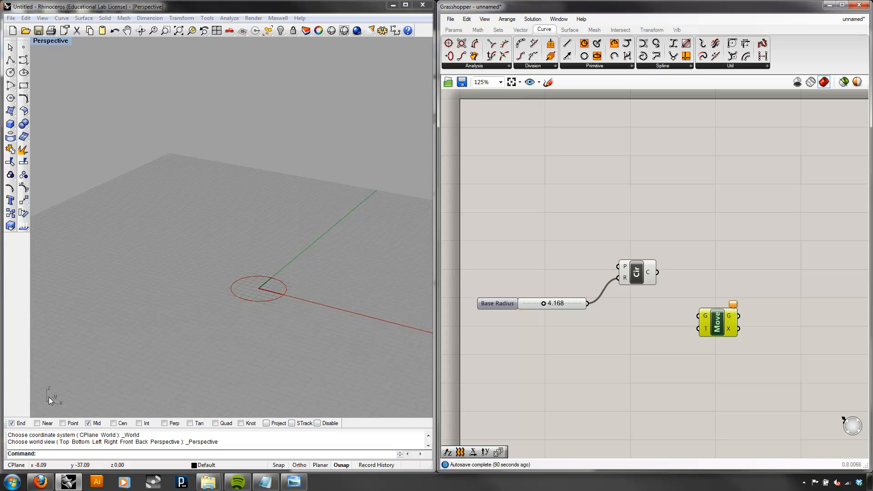
- Add a Unit Z vector component and connect its output to the Move component's translation input
right_click(563, 372)
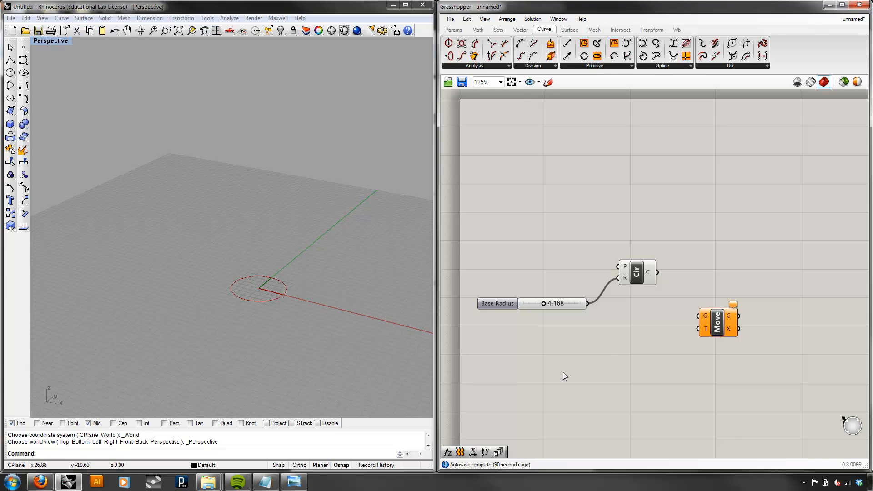
click(566, 379)
drag(567, 375, 699, 329)
click(662, 328)
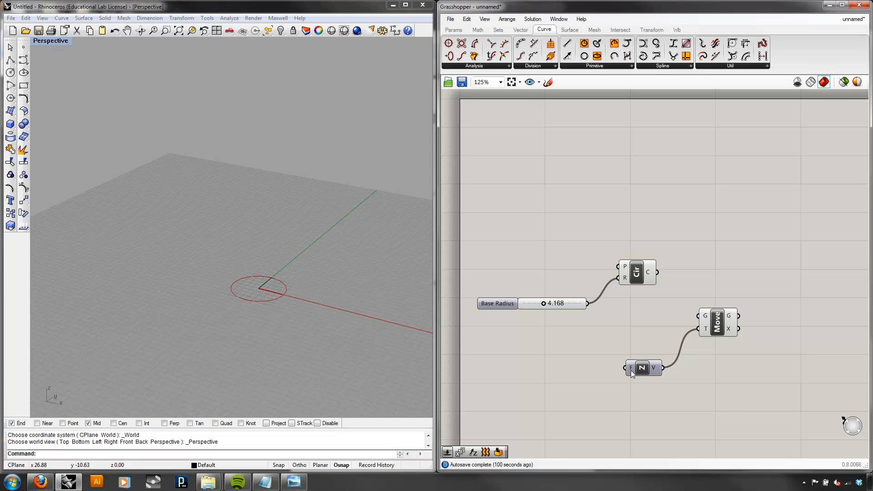
- Connect the Circle component's curve output to the Move component's geometry input
mouse_move(631, 371)
drag(707, 320, 708, 320)
right_drag(317, 301, 308, 277)
scroll(285, 286, up, 6)
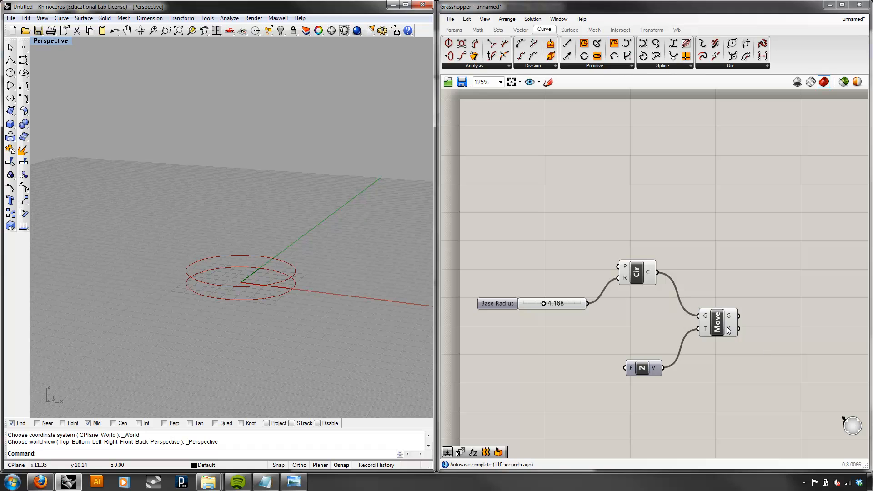
- Highlight the Move and Circle components in turn to compare the moved circle with the original in the viewport
click(712, 324)
click(640, 270)
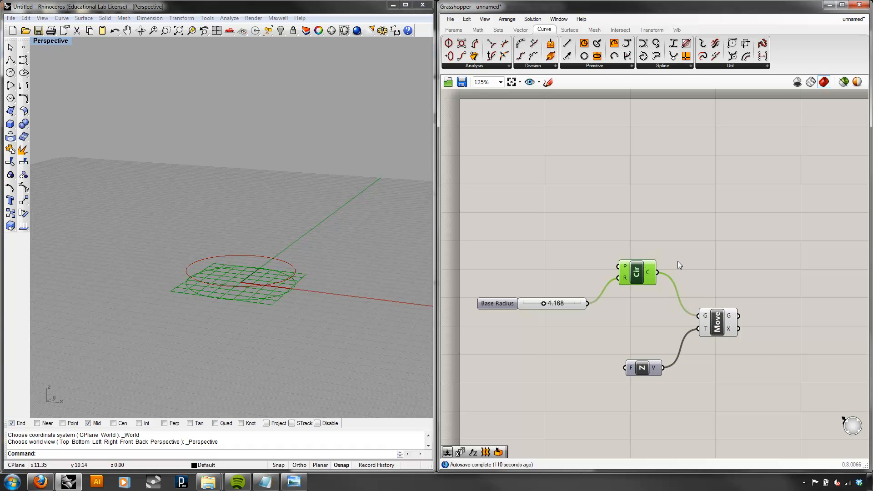
click(703, 264)
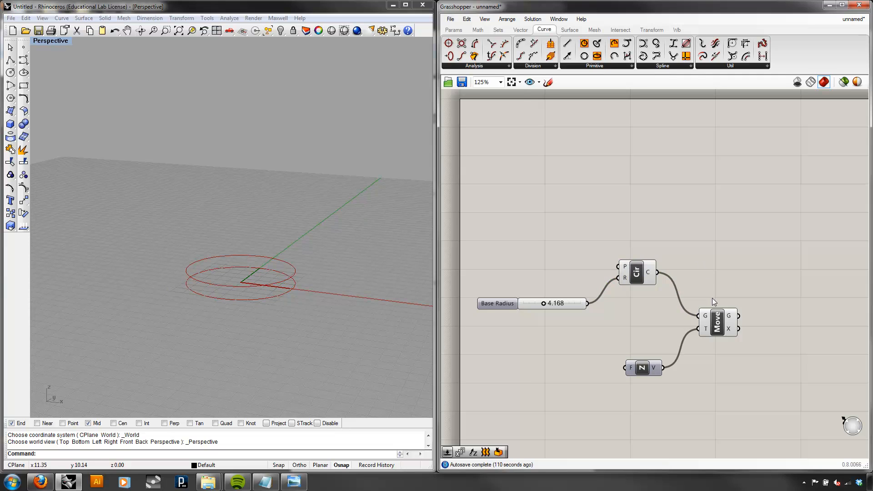
click(718, 328)
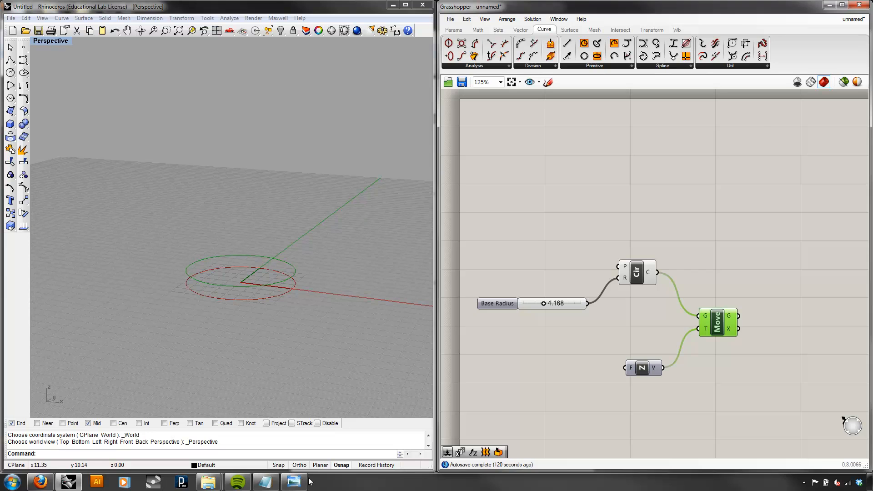
- Switch to the classical columns drawing in Windows Photo Viewer, examine the column base and return to the Grasshopper definition
click(295, 482)
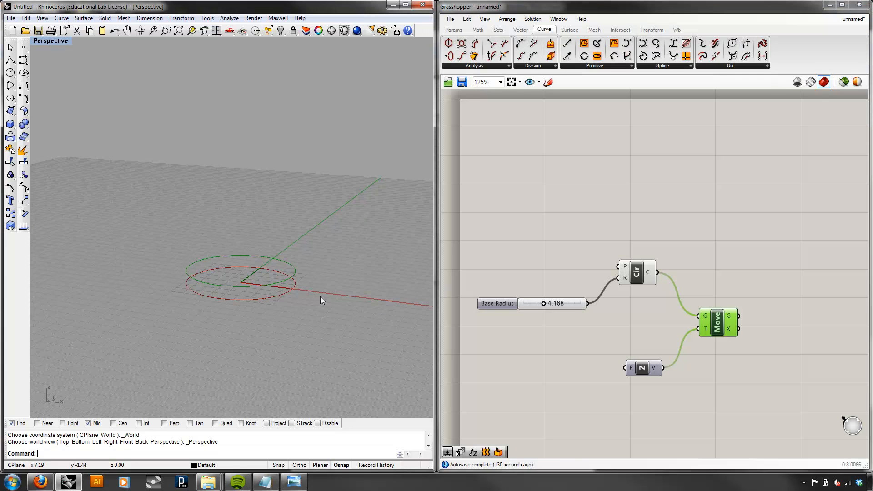
click(293, 481)
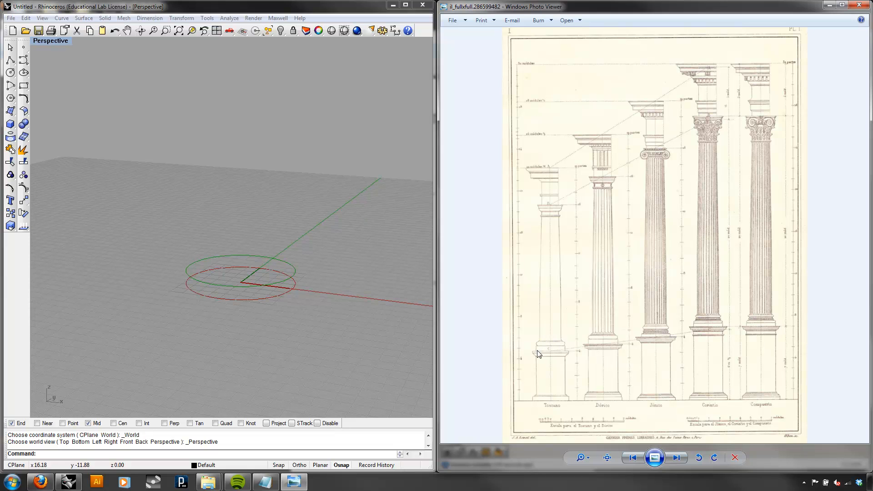
click(344, 10)
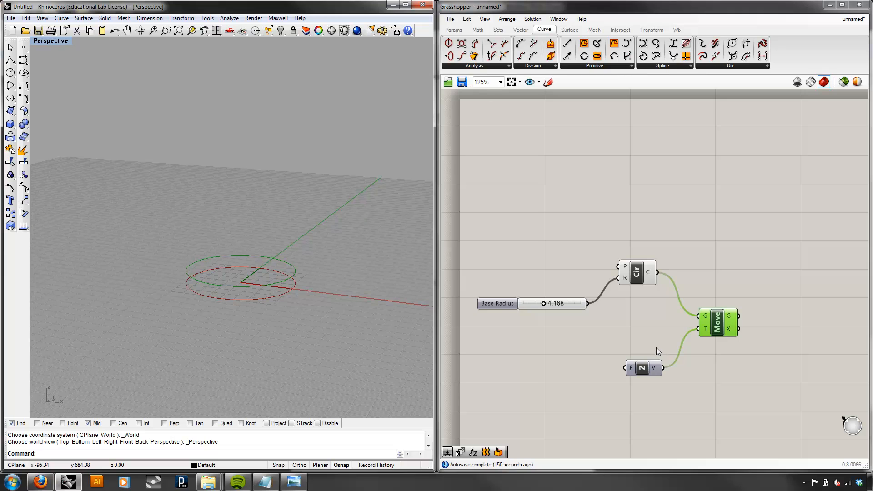
- Duplicate the Base Radius slider just below the original and rename the copy as Base Height
right_drag(651, 343, 678, 331)
click(583, 294)
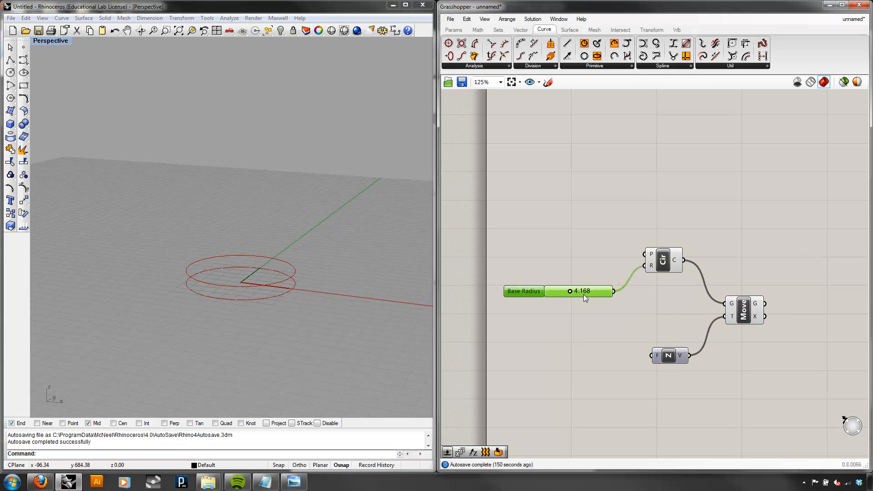
alt+drag(583, 294, 574, 310)
right_click(536, 303)
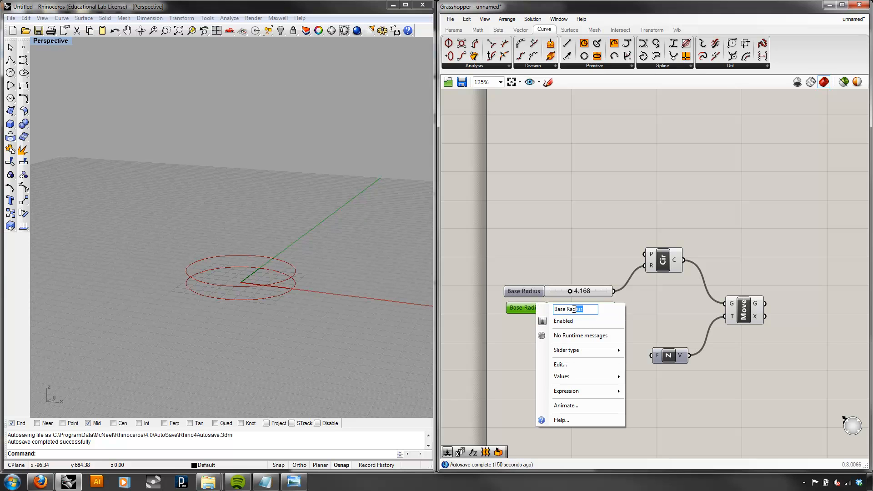
text(Hei)
key(Return)
- Set the Base Height slider's maximum to 3
click(593, 309)
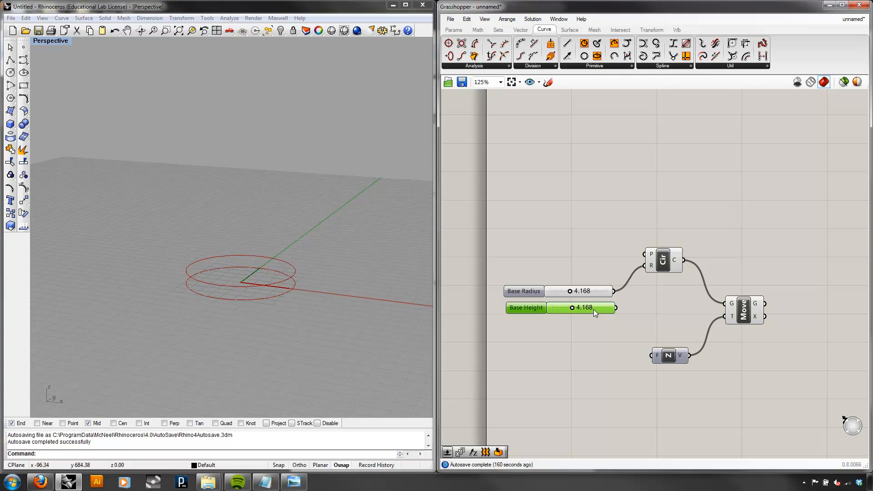
right_click(593, 309)
click(625, 361)
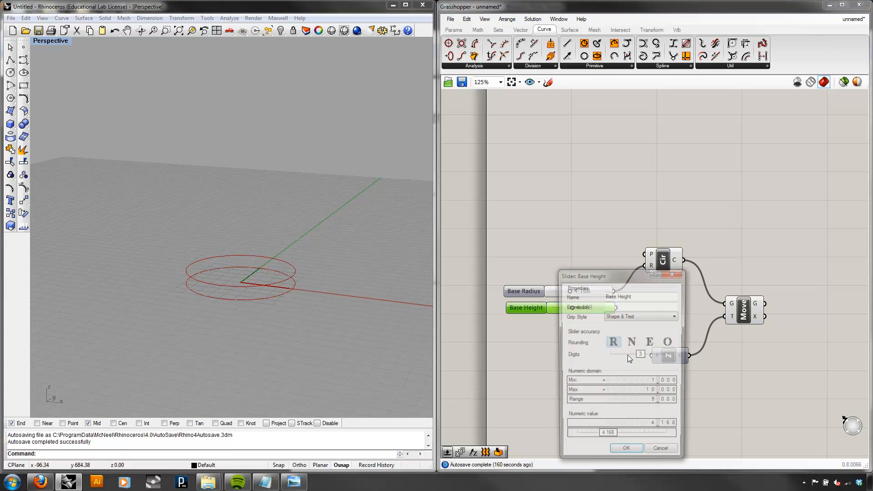
double_click(650, 392)
text(3)
key(Return)
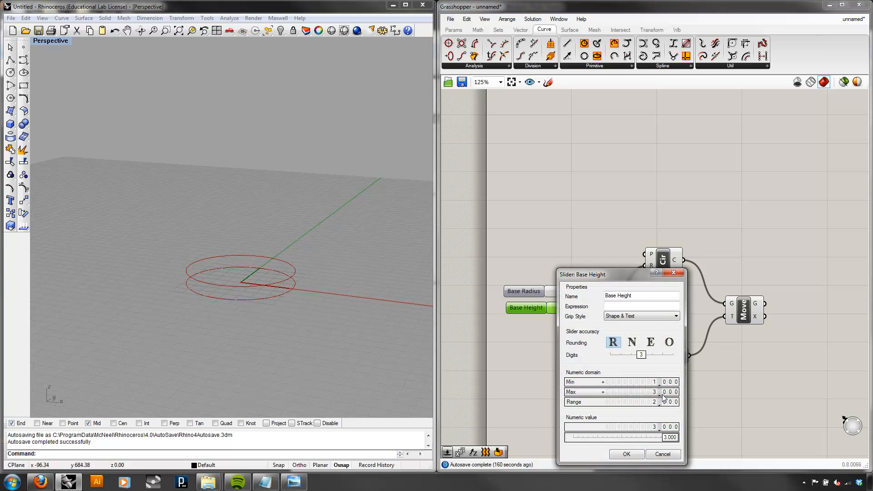
click(641, 454)
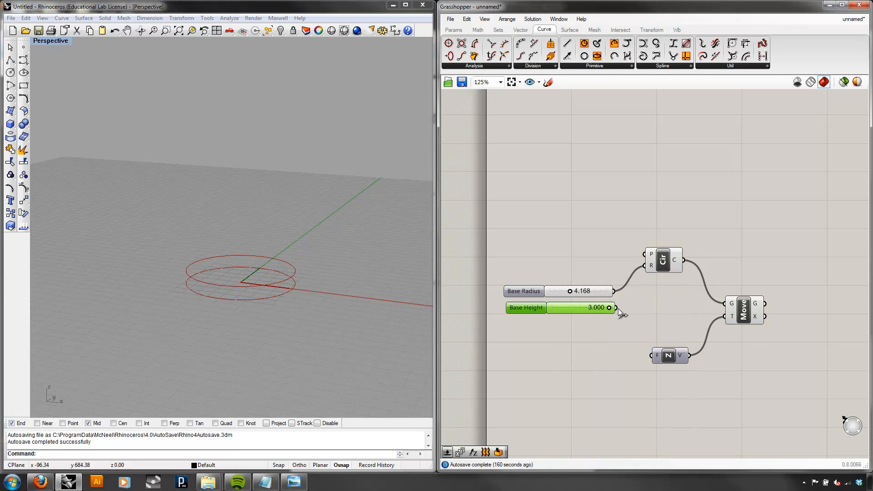
- Check the Base Radius slider's numeric domain settings without changing them
click(594, 293)
click(588, 323)
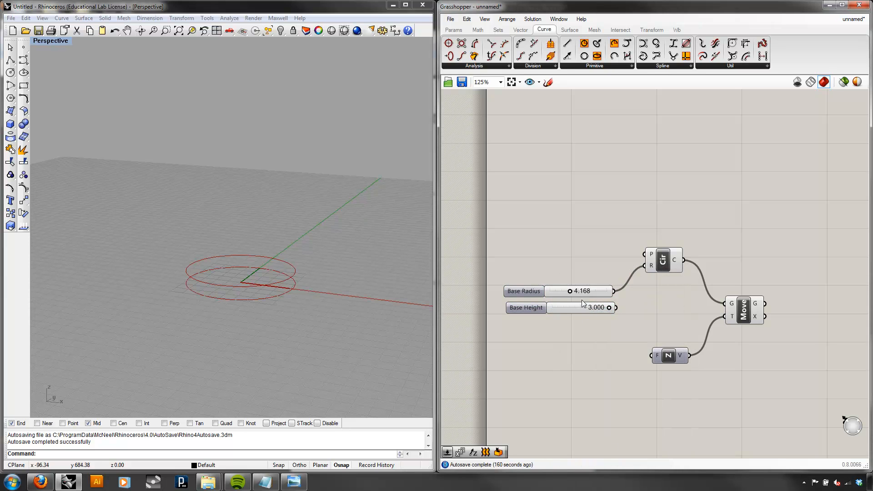
right_click(582, 293)
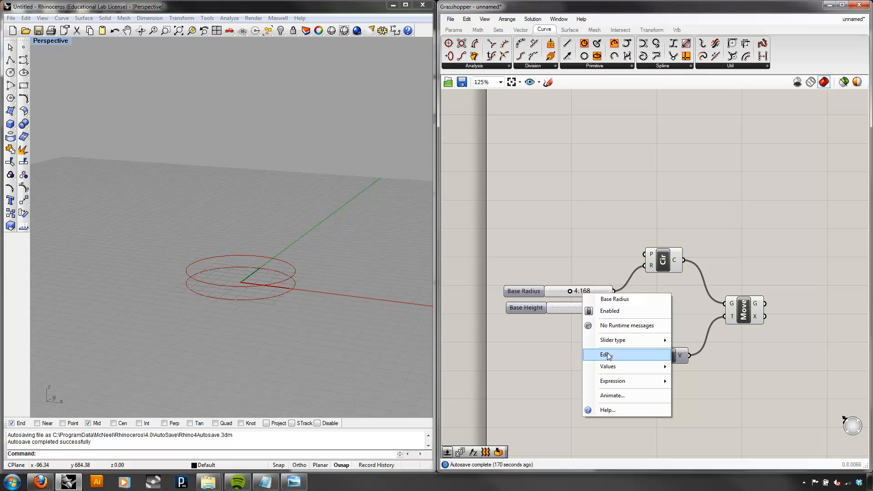
click(610, 355)
click(648, 443)
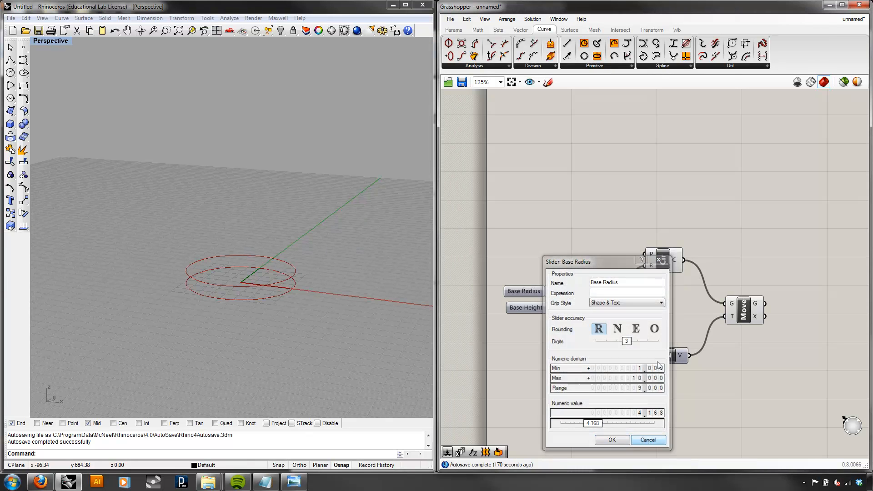
- Connect the Base Height slider to the Unit Z component's factor input and set the slider's maximum to 6
drag(615, 309, 654, 356)
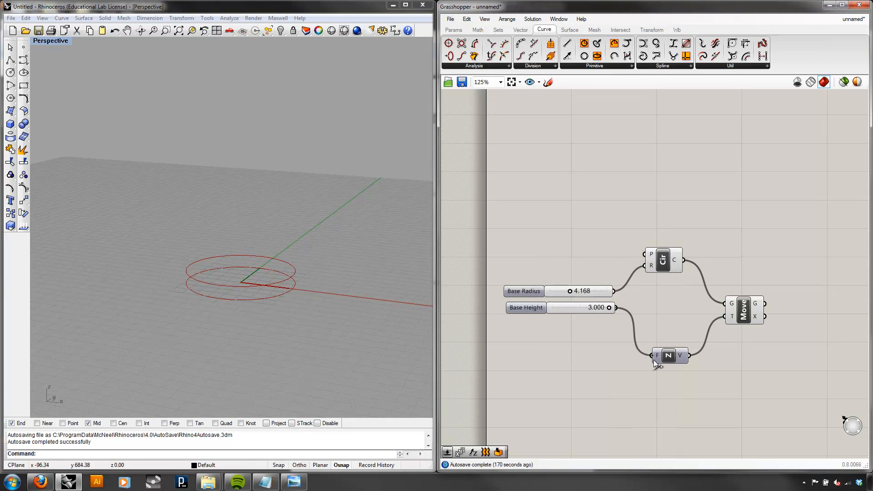
right_drag(314, 275, 335, 260)
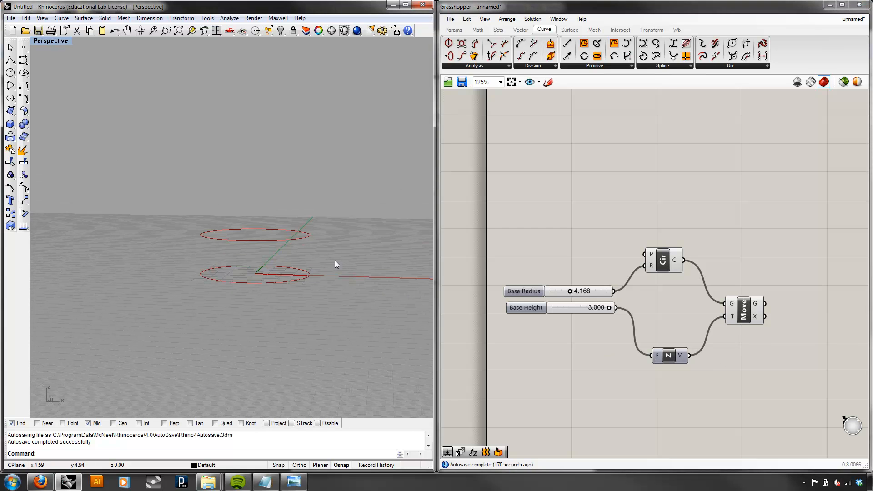
click(584, 311)
right_click(584, 311)
click(635, 371)
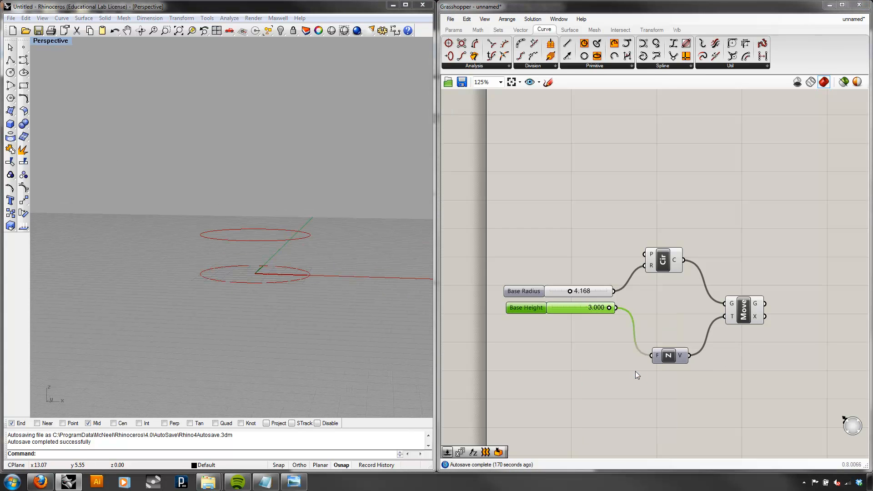
double_click(659, 397)
text(6)
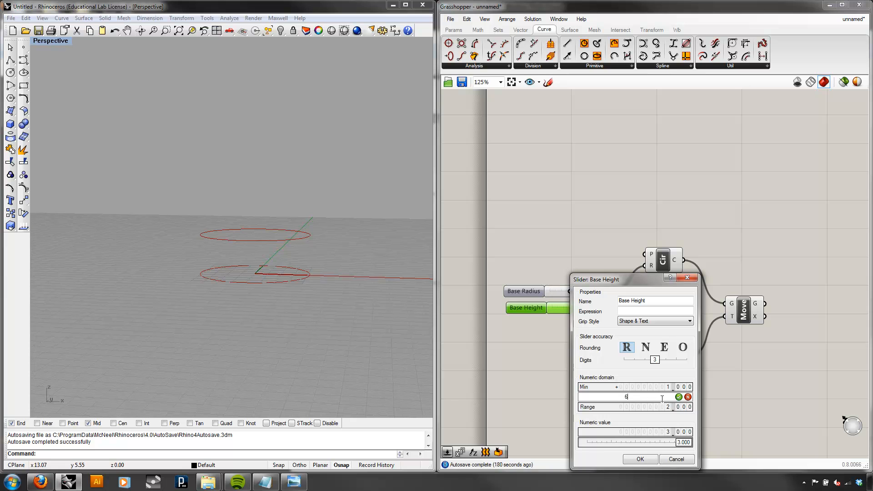
click(646, 459)
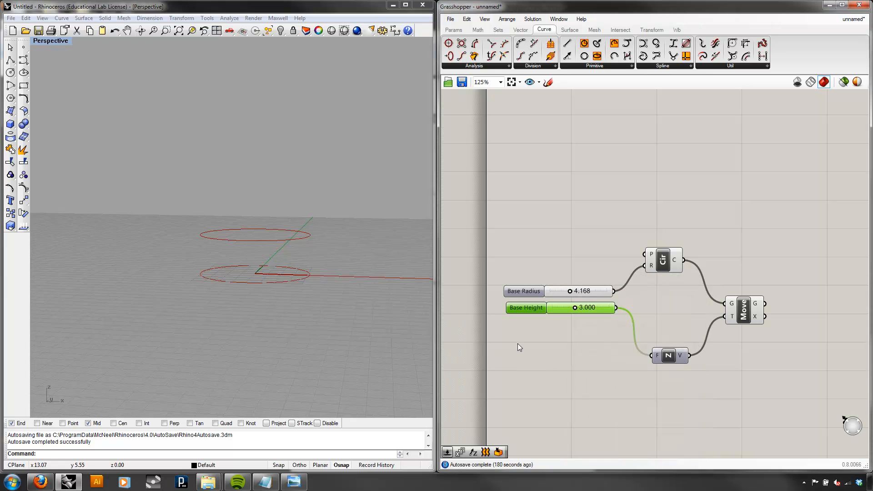
click(582, 342)
- Set the Base Radius slider to about 8.2 and the Base Height slider to about 5.16, checking both circles
scroll(287, 269, down, 3)
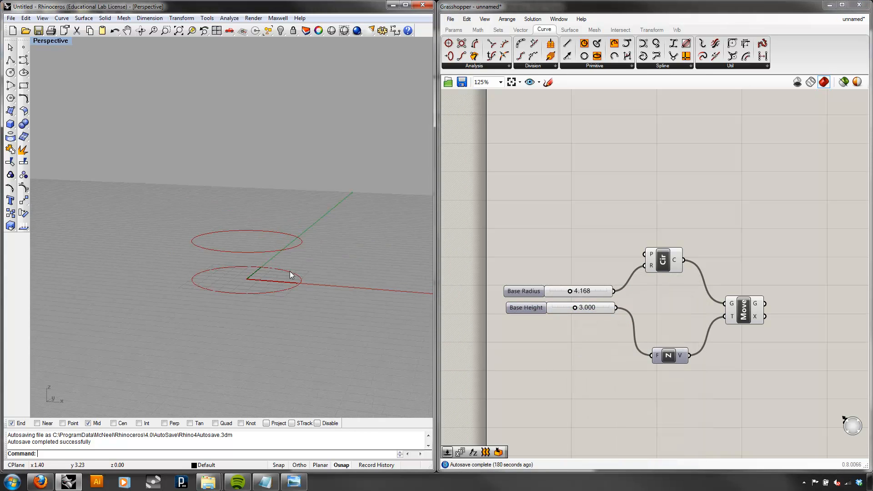
drag(570, 291, 599, 308)
click(746, 308)
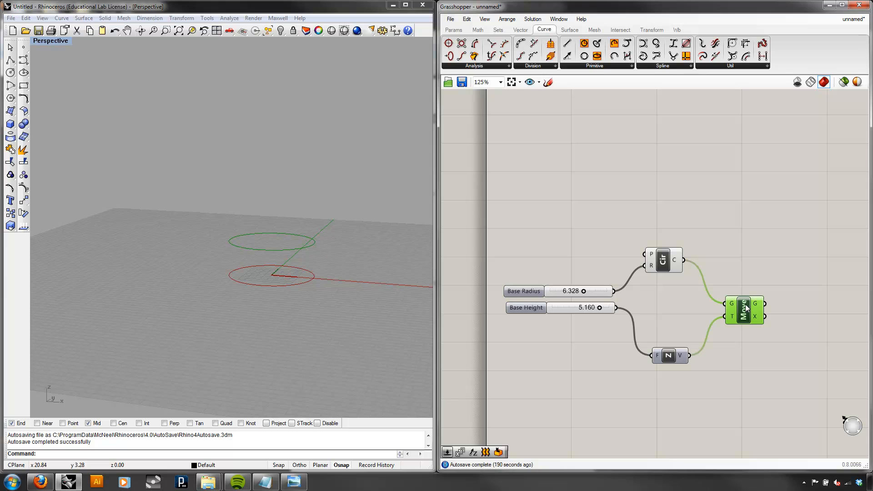
click(672, 262)
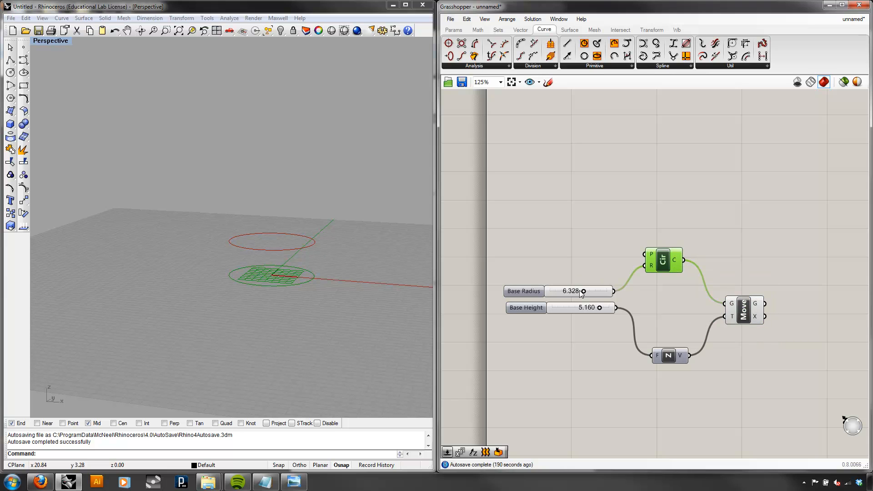
mouse_move(583, 291)
mouse_down()
mouse_move(610, 291)
mouse_move(561, 290)
mouse_move(604, 289)
mouse_move(569, 289)
mouse_move(594, 287)
mouse_up()
click(600, 247)
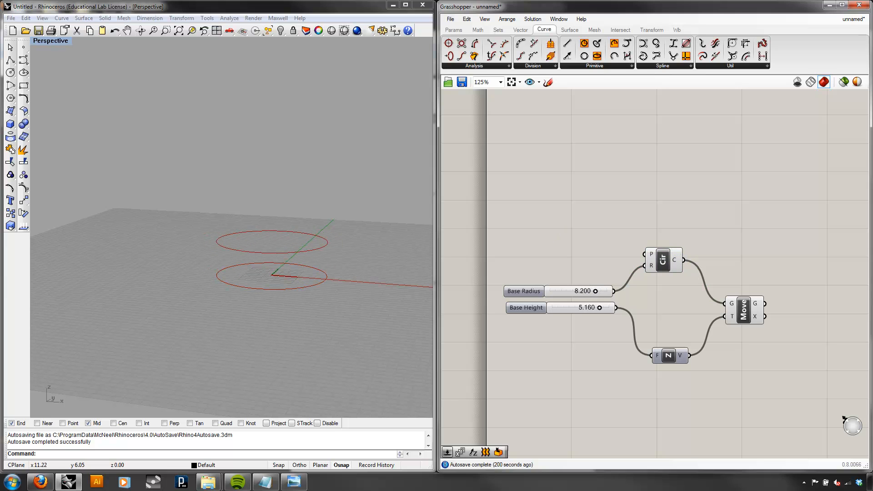
right_drag(366, 272, 357, 279)
scroll(357, 279, down, 6)
right_drag(581, 273, 558, 267)
right_drag(757, 382, 706, 344)
double_click(720, 348)
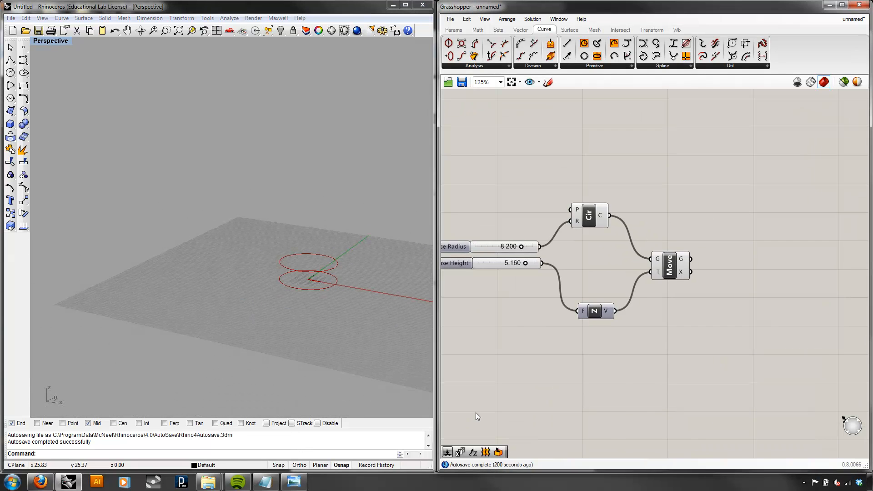
- Compare the two circles with the column pedestal in the Photo Viewer drawing, and return to the Grasshopper definition
mouse_move(294, 482)
right_drag(353, 315, 347, 291)
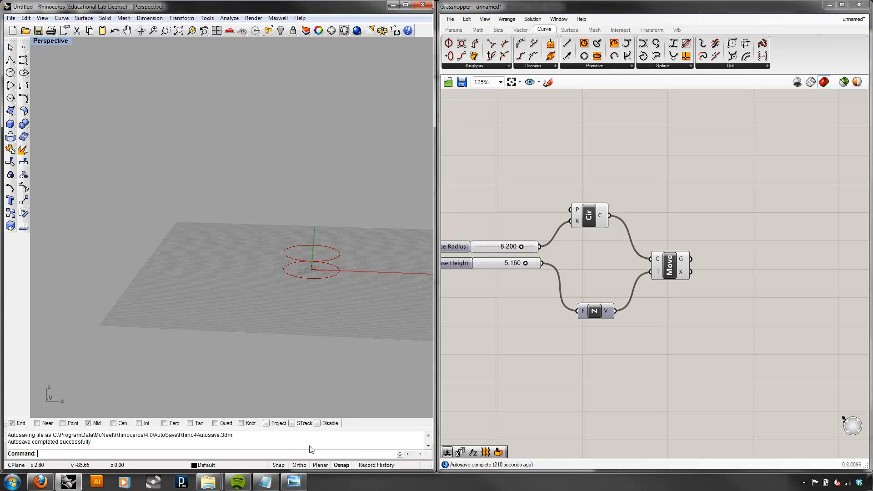
click(293, 483)
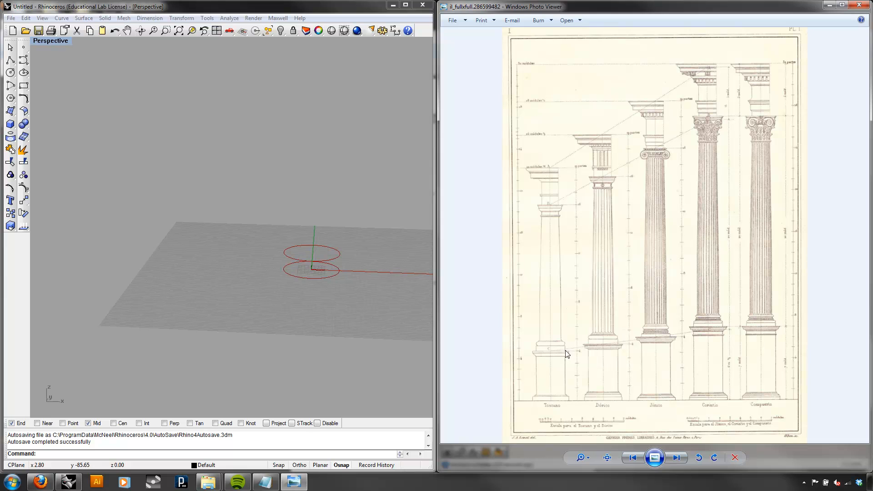
click(69, 482)
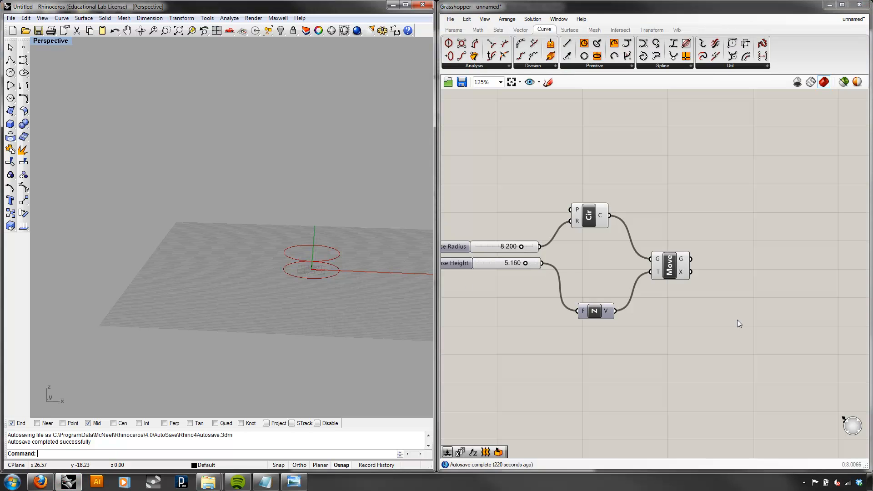
- Add a Scale component beside the Move component and connect Move's geometry output to its geometry input
double_click(762, 324)
text(scale)
click(735, 327)
drag(757, 319, 751, 293)
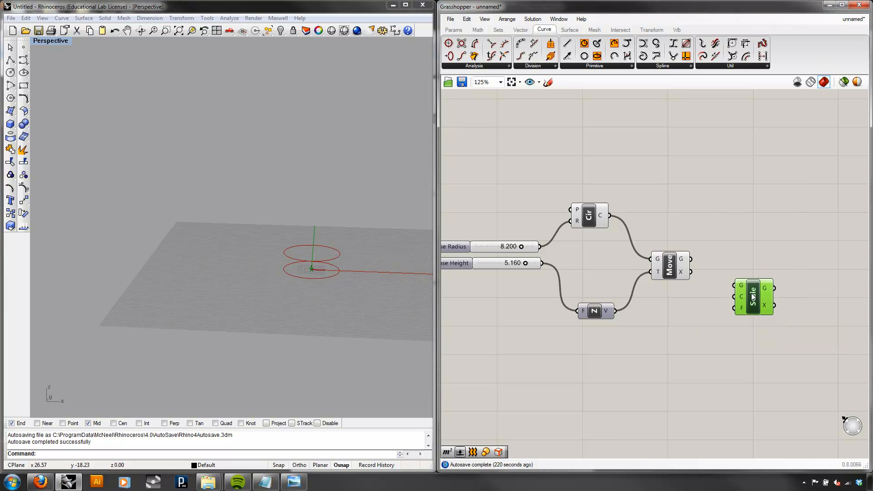
click(686, 304)
click(673, 269)
drag(686, 260, 742, 283)
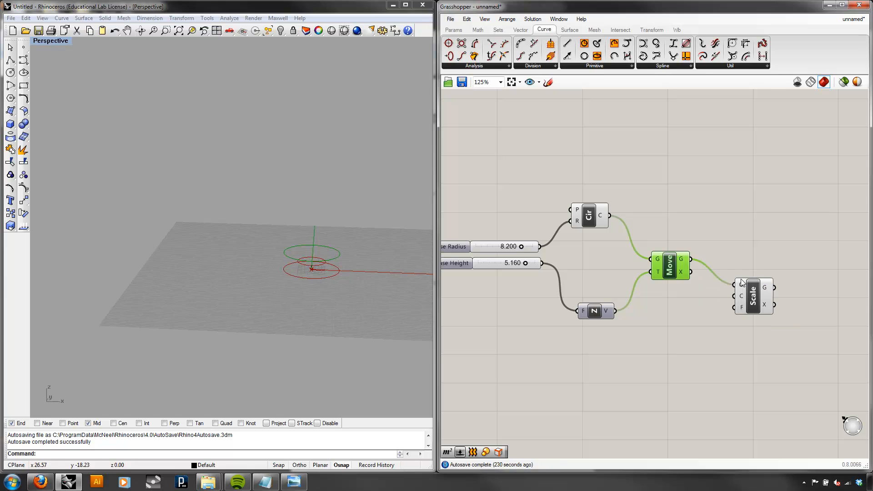
- Examine where the scaled circle sits relative to the moved circle by highlighting the Move and Scale components
right_drag(339, 301, 324, 281)
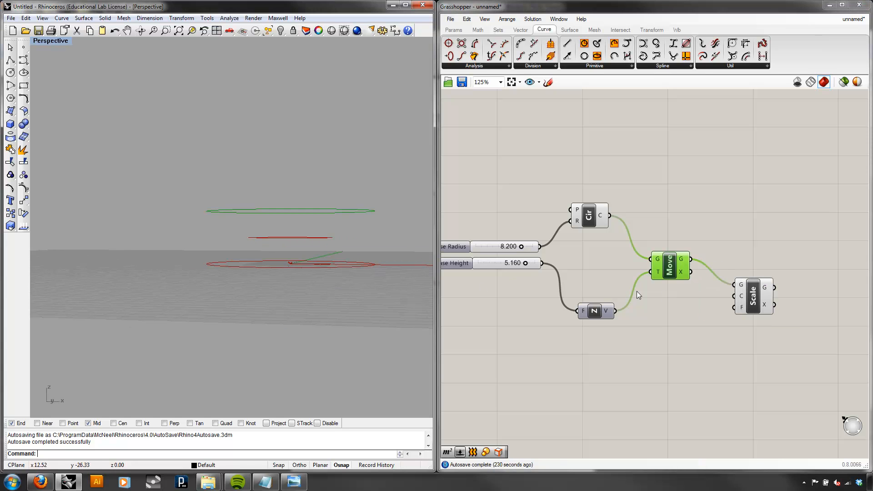
click(755, 297)
right_drag(410, 273, 384, 298)
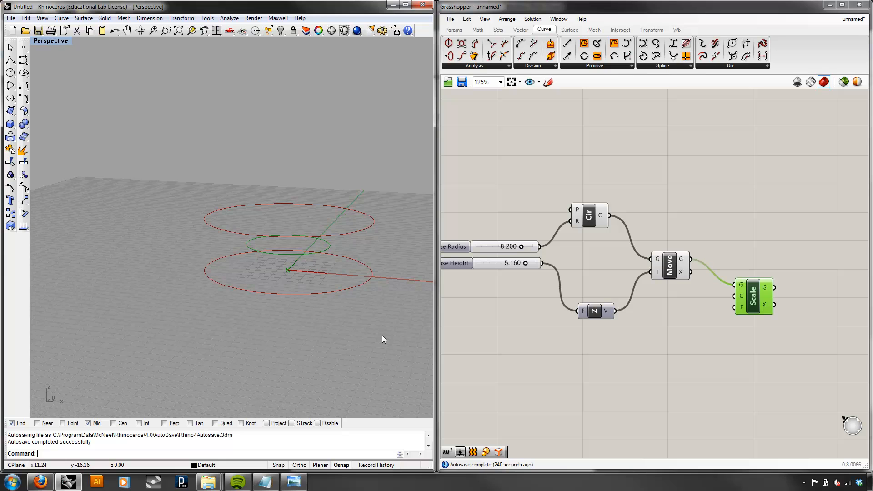
mouse_move(743, 295)
right_drag(287, 317, 353, 213)
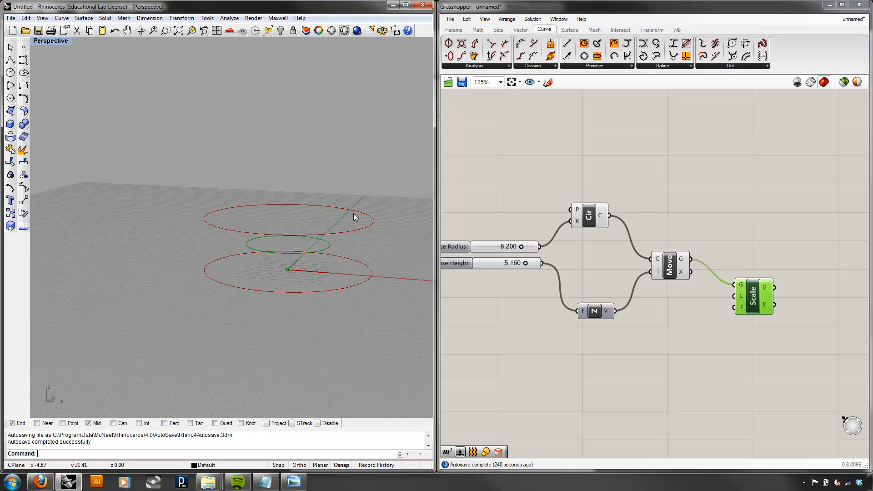
click(674, 269)
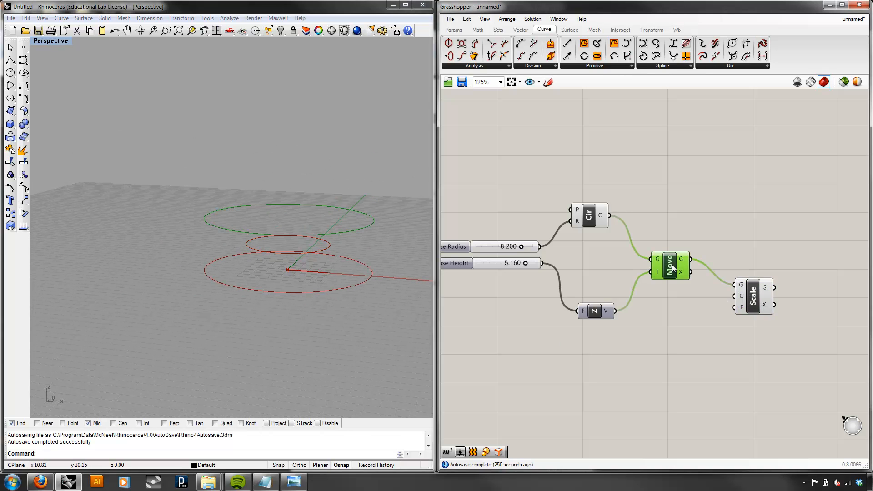
- Add an Area component between Move and Scale and connect Move's geometry output to its geometry input
double_click(679, 338)
text(are)
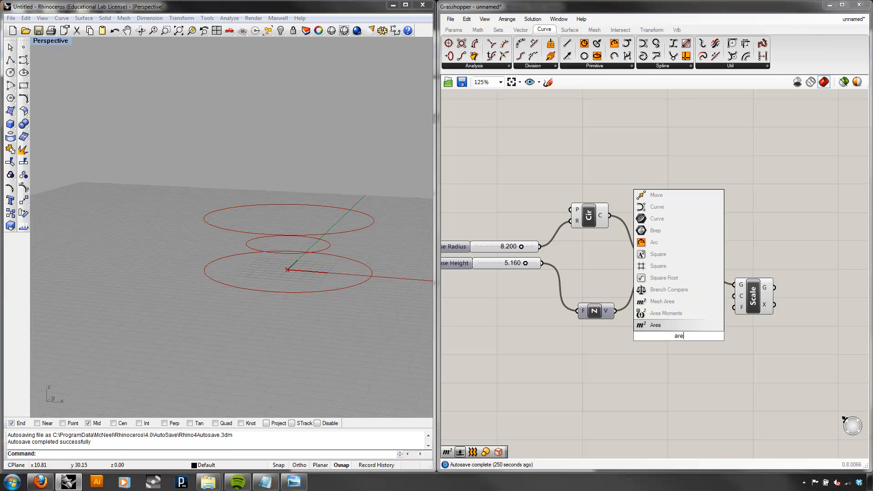
click(657, 325)
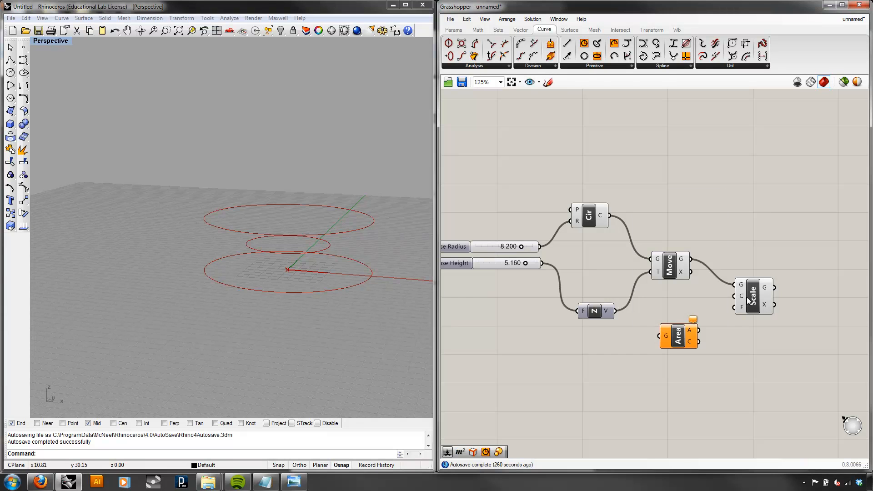
drag(747, 297, 780, 292)
drag(684, 337, 710, 333)
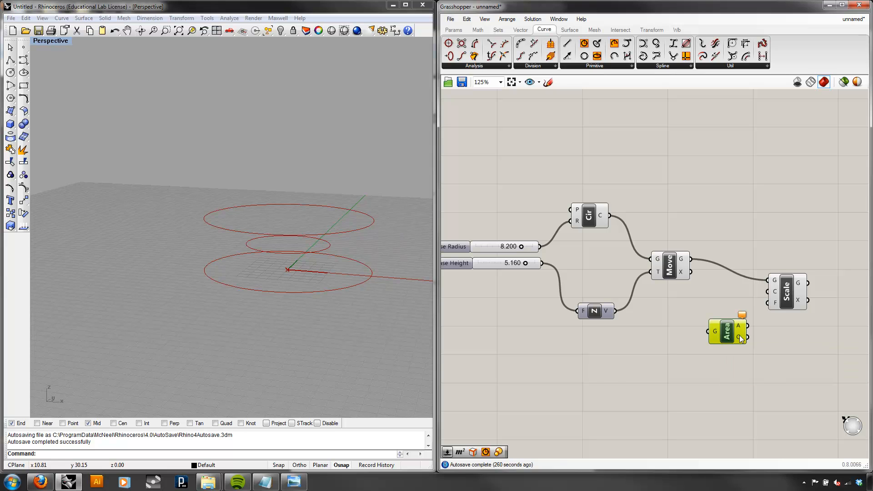
drag(692, 260, 708, 331)
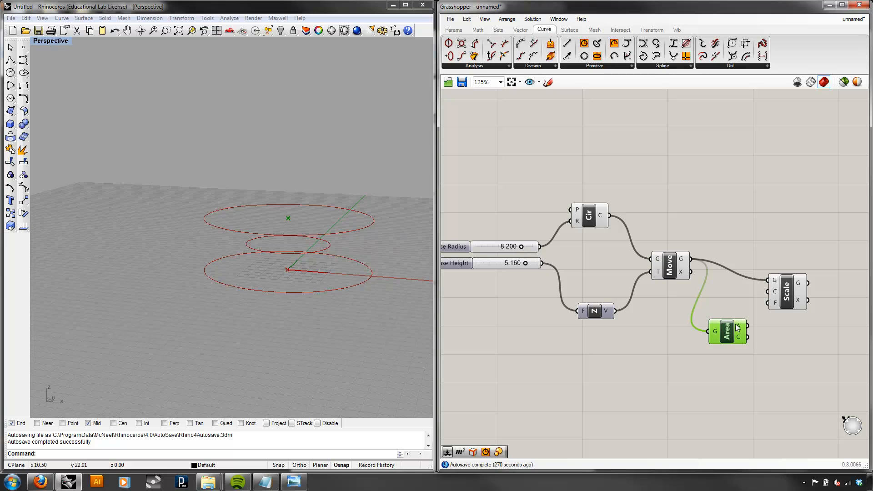
- Connect the Area component's centroid output to the Scale component's center input, and space Scale farther from Area
drag(748, 337, 768, 291)
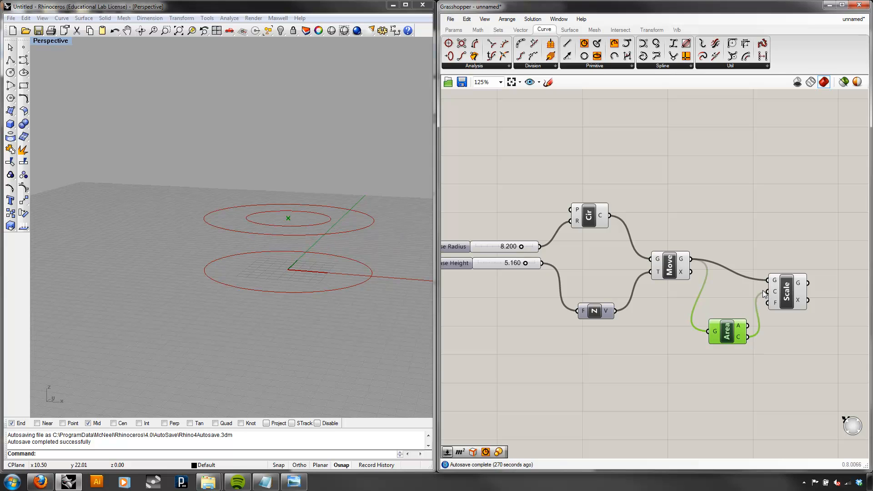
click(789, 291)
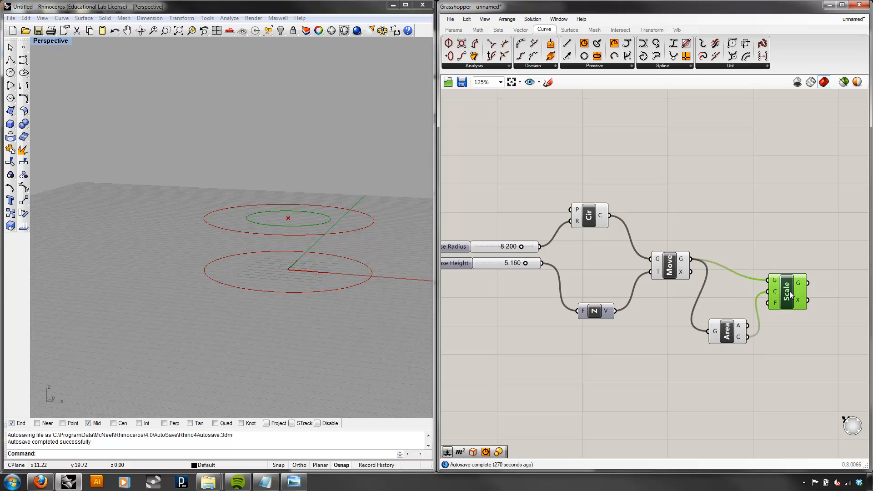
click(715, 366)
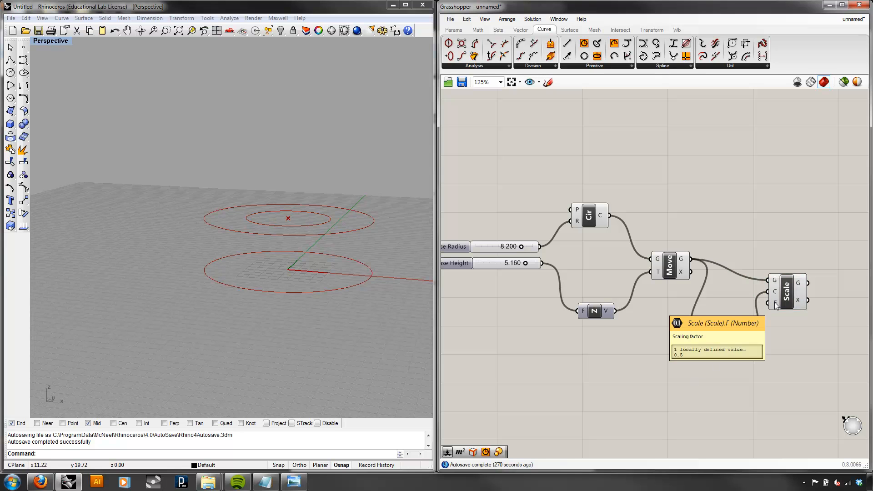
drag(786, 298, 819, 297)
- Add a number slider directly below the Base Height slider
click(531, 332)
right_drag(516, 285, 534, 285)
click(522, 261)
double_click(508, 302)
text(num)
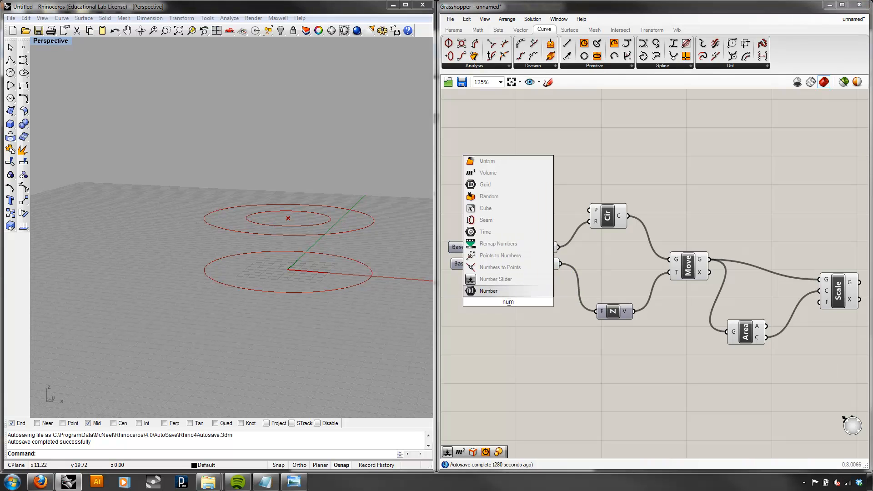
click(495, 279)
drag(505, 303, 503, 283)
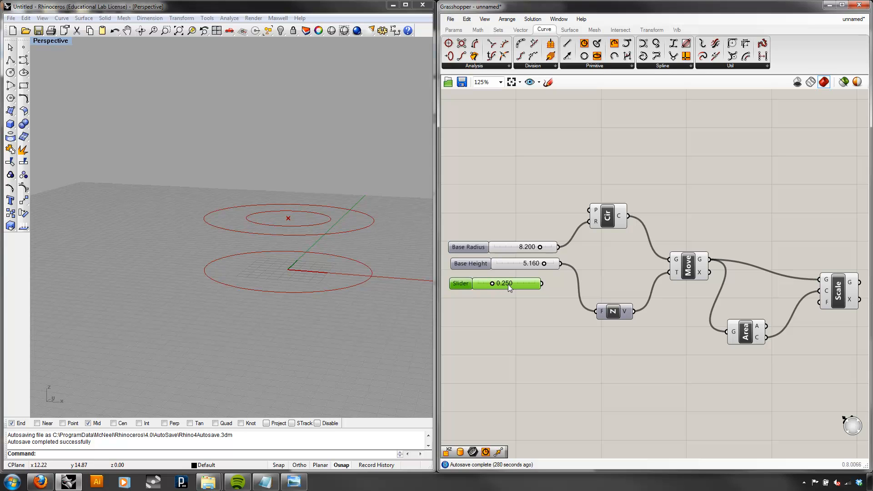
- Rename the new number slider as Shaft Start
click(495, 334)
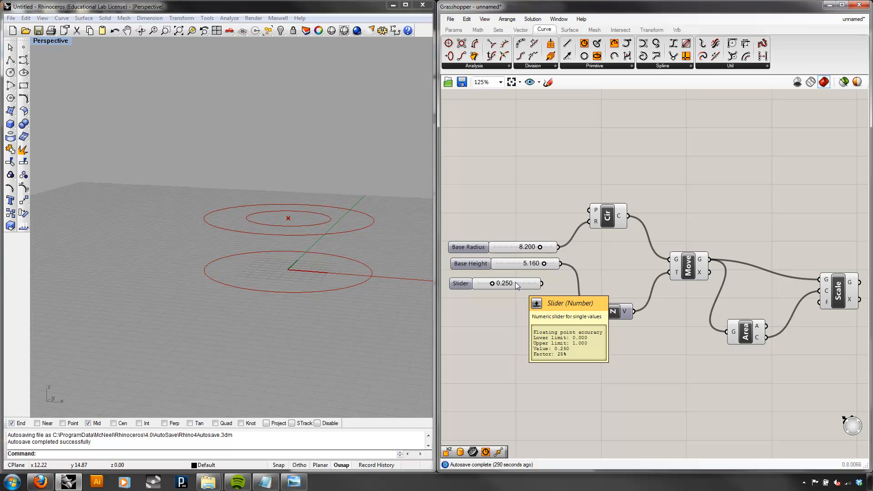
right_click(466, 282)
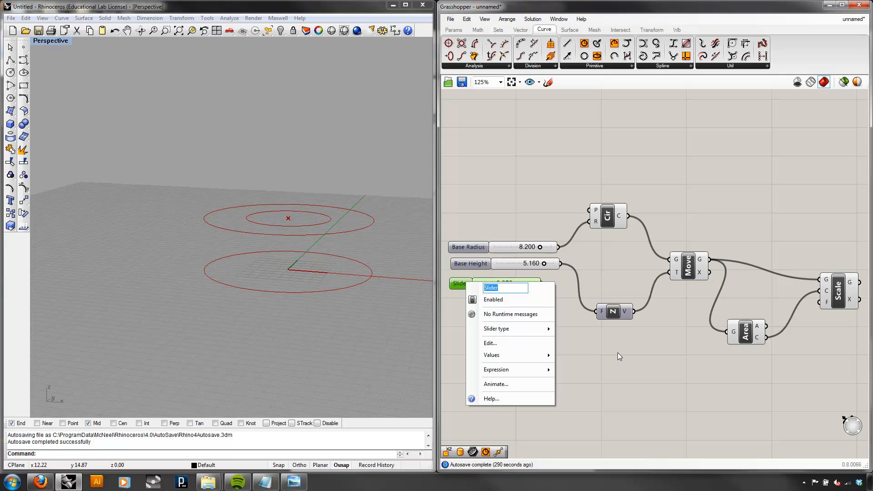
text(Base)
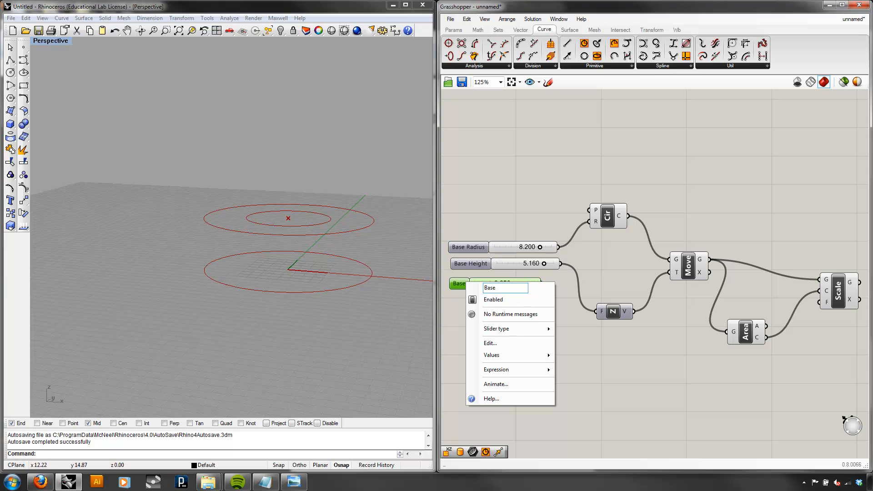
key(BackSpace)
key(BackSpace)
key(BackSpace)
key(BackSpace)
text(Shaft Start)
click(649, 291)
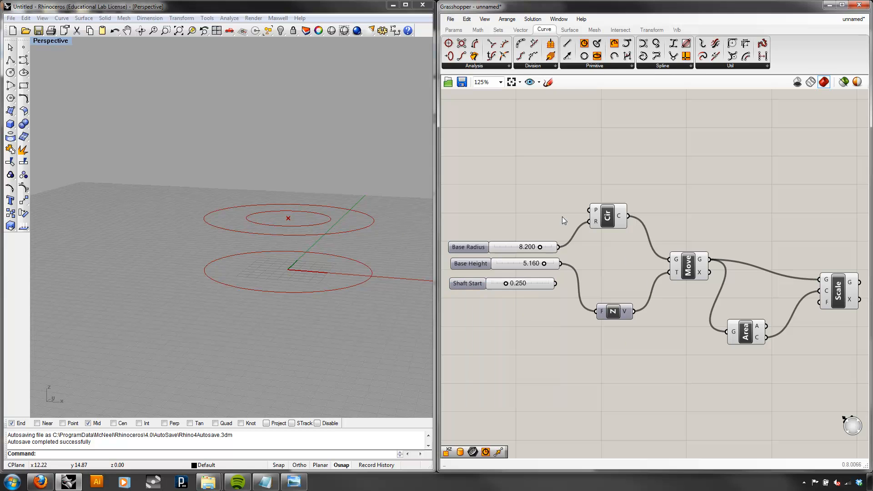
- Connect the Shaft Start slider to the Scale component's factor input and raise the slider to about 0.818
mouse_move(580, 373)
right_down()
mouse_move(571, 377)
mouse_move(595, 379)
right_up()
right_drag(534, 312, 539, 295)
drag(536, 285, 804, 306)
right_drag(526, 304, 580, 305)
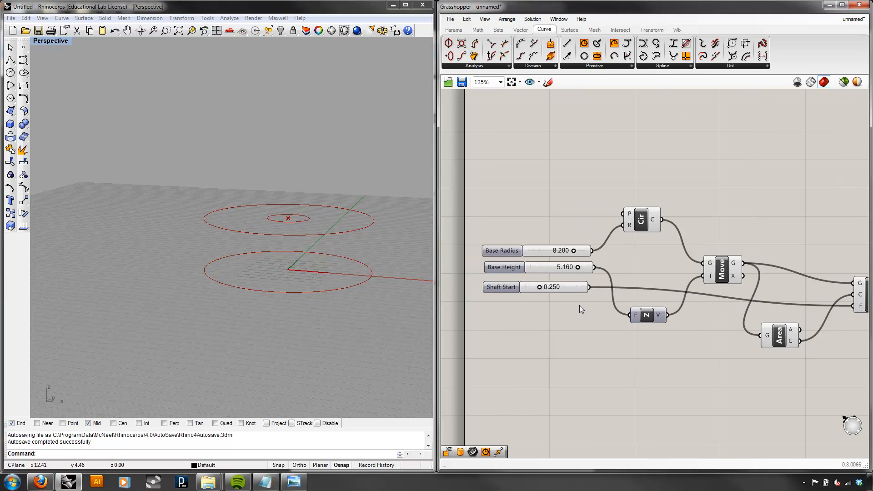
drag(541, 286, 574, 291)
click(559, 290)
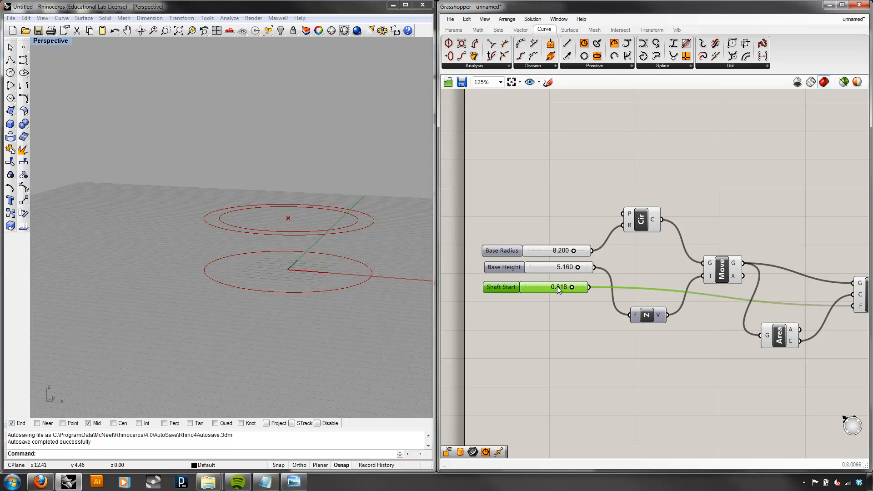
double_click(557, 285)
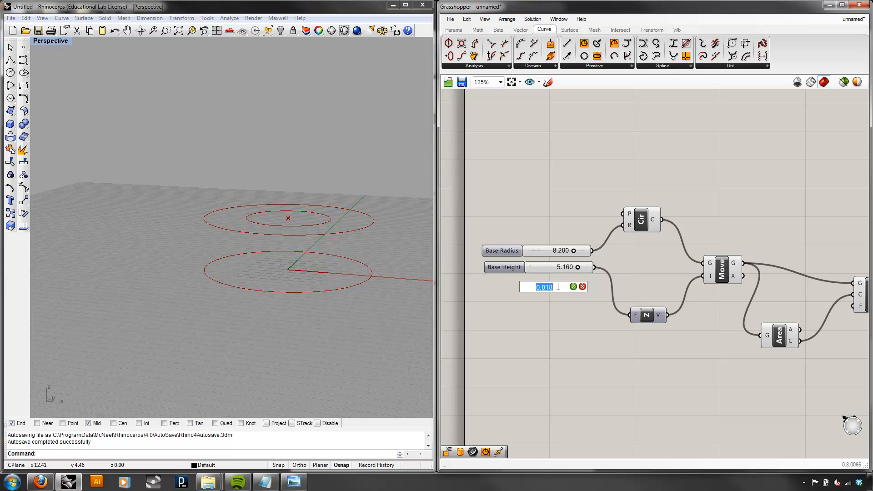
text(.75)
click(573, 286)
double_click(567, 267)
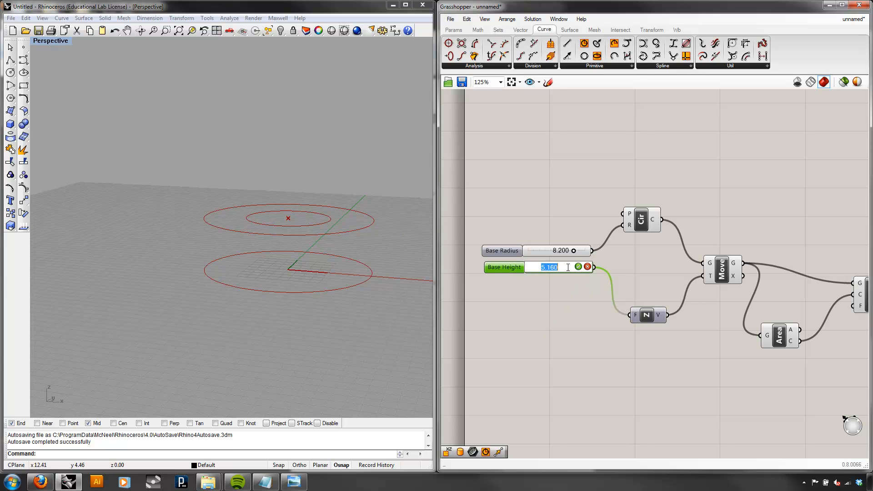
click(572, 321)
drag(547, 268, 555, 305)
key(ctrl+z)
key(ctrl+z)
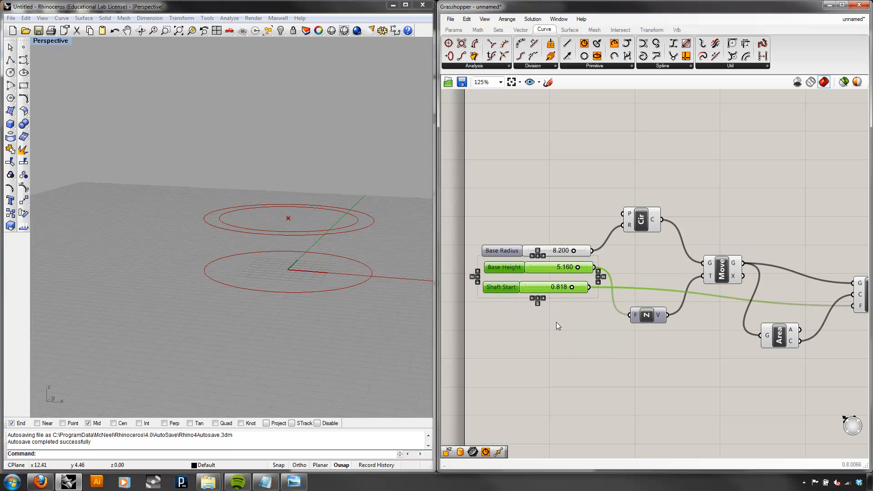
click(582, 317)
double_click(566, 287)
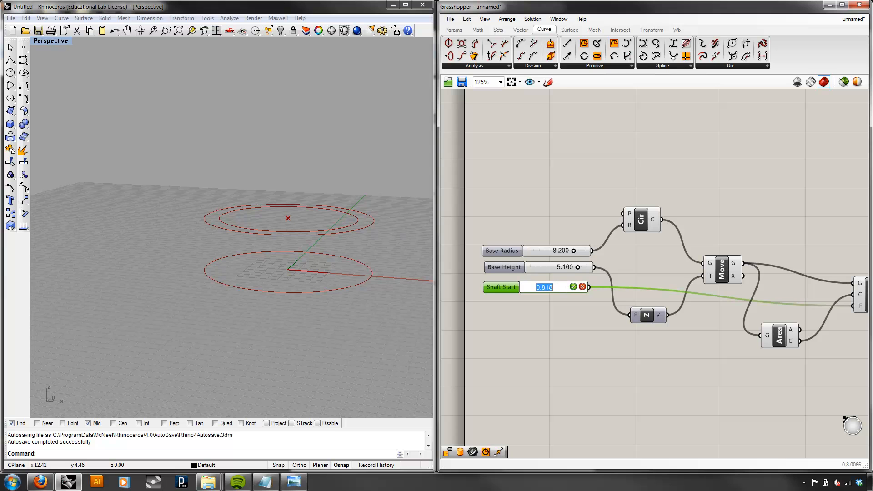
text(.75)
key(Escape)
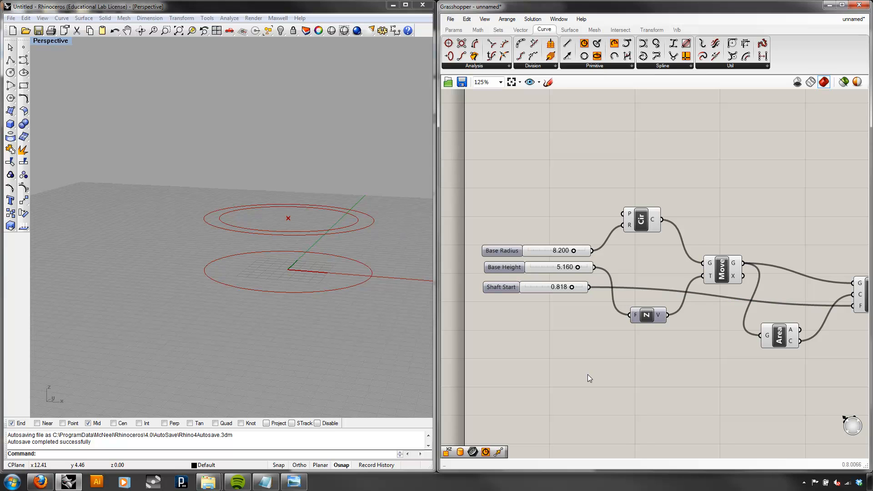
- Set the Shaft Start slider to 0.75
double_click(560, 287)
text(.75)
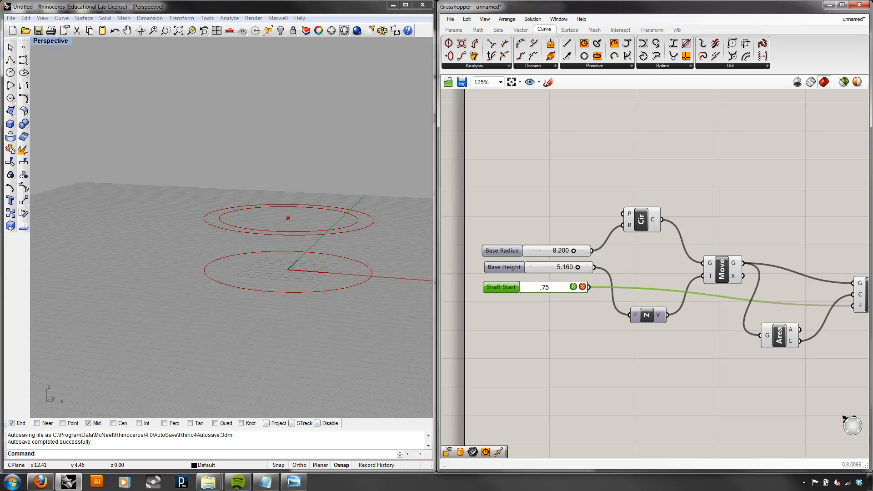
key(Return)
click(567, 338)
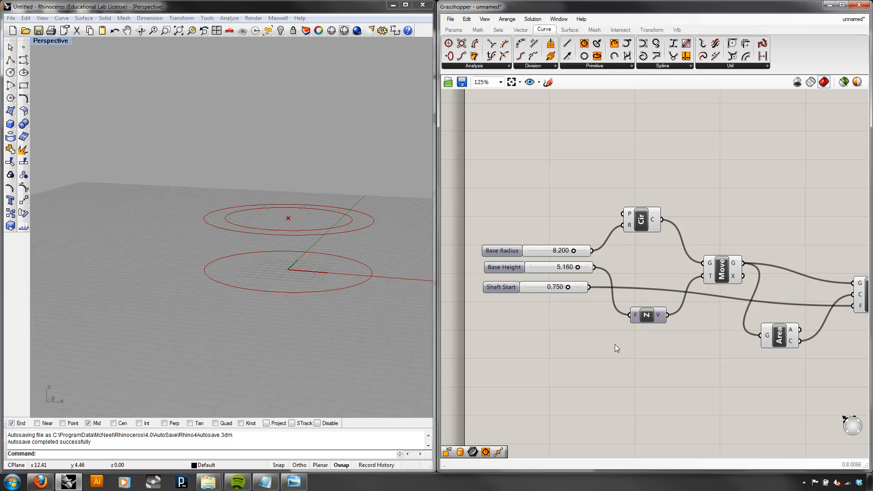
- Examine which curves the Circle, Move and Scale components produce by highlighting each one in turn
right_drag(636, 341, 612, 322)
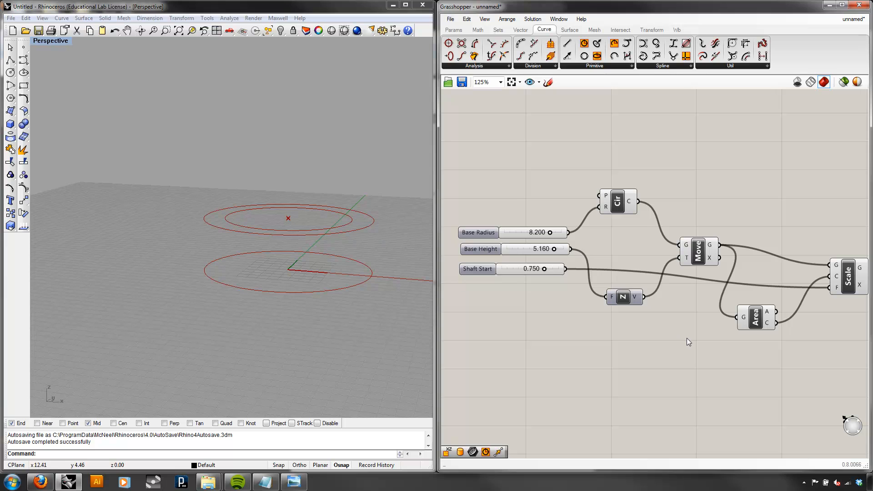
right_drag(687, 337, 607, 322)
click(543, 186)
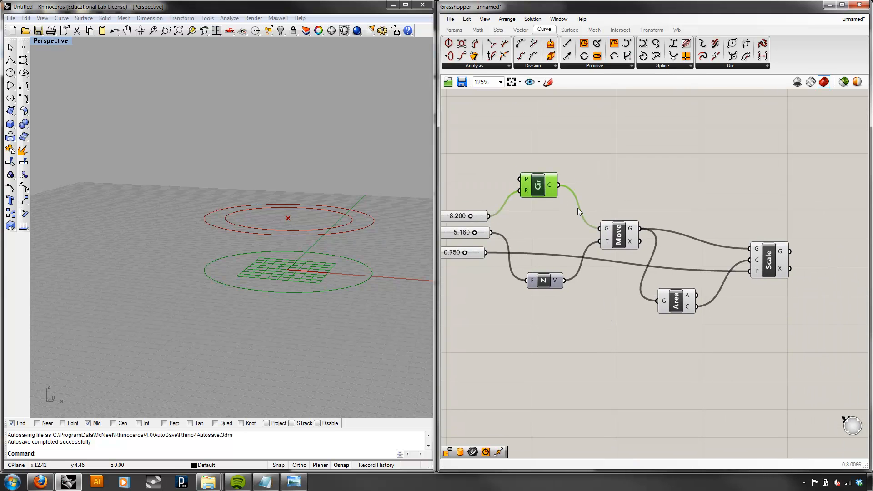
click(620, 231)
click(756, 250)
click(640, 172)
- Turn off the viewport preview of the Move component's circle
click(620, 234)
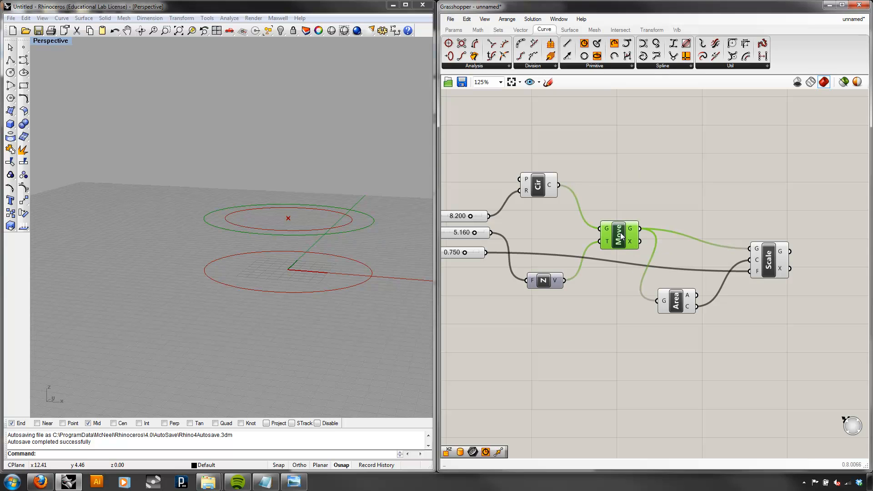
right_click(638, 205)
click(654, 219)
right_drag(373, 225, 353, 241)
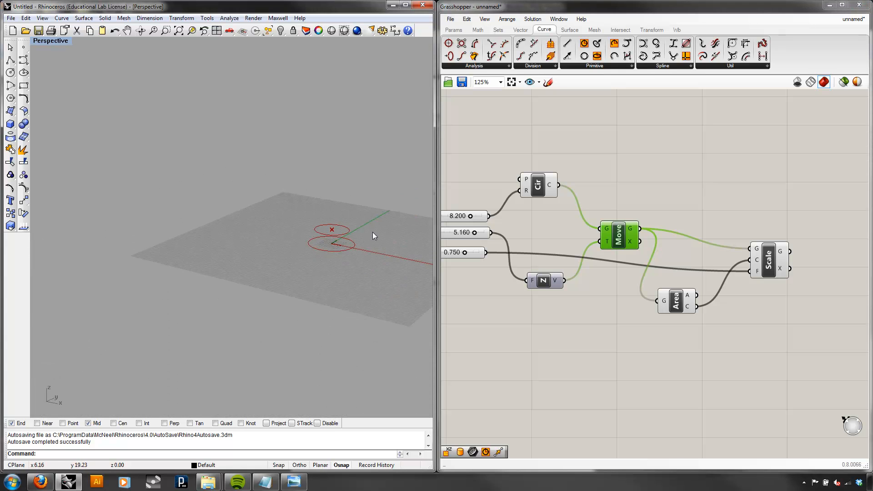
scroll(373, 232, down, 3)
click(650, 342)
- Duplicate the Move component together with its Z vector and Base Height slider
right_drag(701, 390, 607, 370)
scroll(681, 332, down, 2)
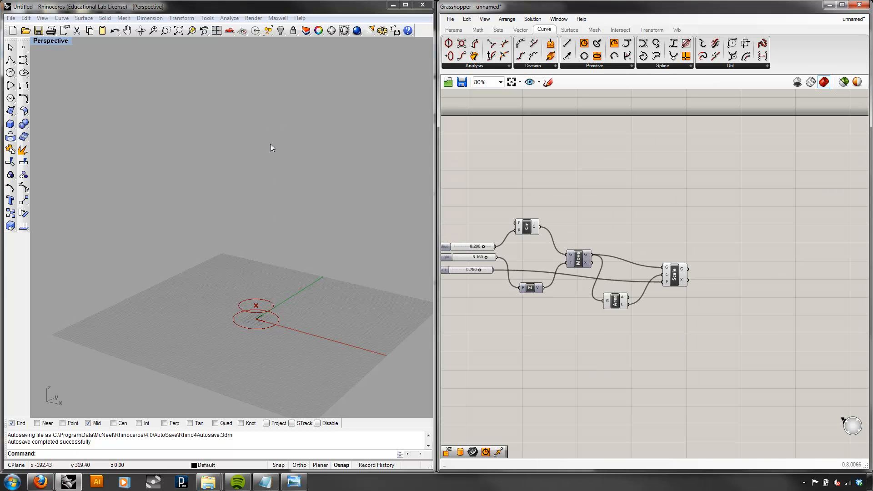
right_drag(640, 350, 688, 349)
scroll(657, 341, up, 1)
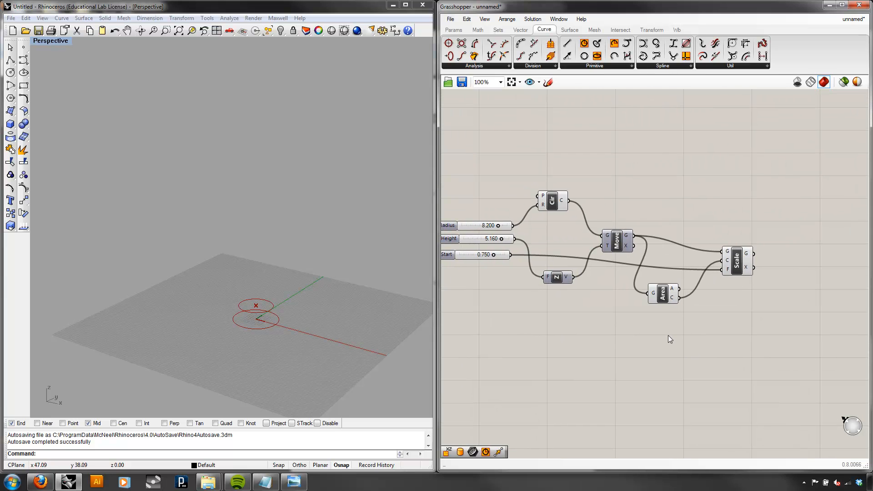
click(625, 245)
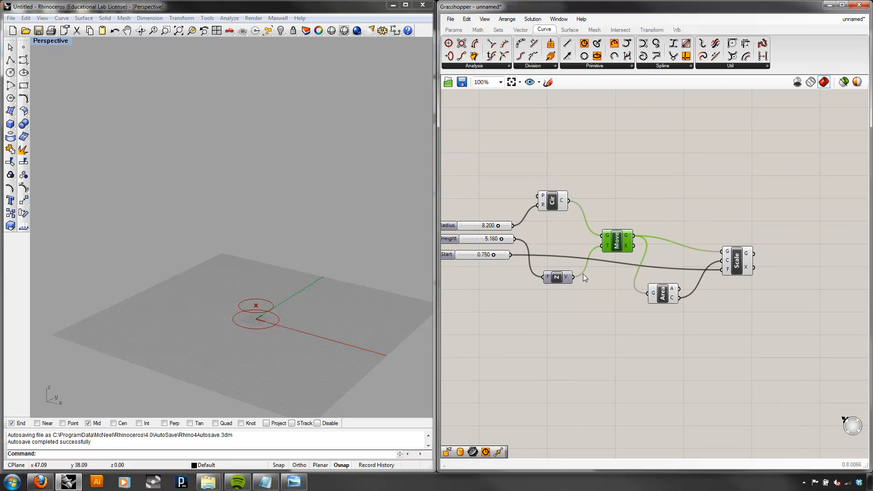
shift+click(558, 279)
shift+click(508, 241)
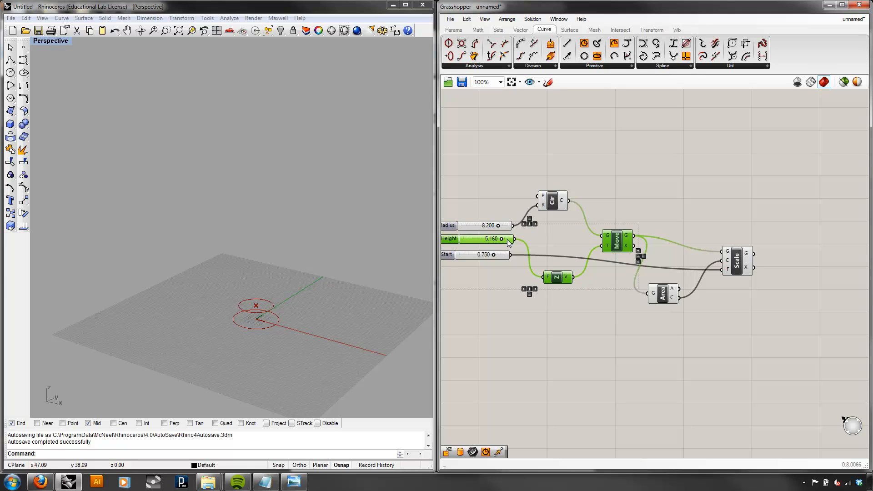
key(ctrl+c)
key(ctrl+v)
- Place the copied Move and Z vector beyond the Scale component, and the copied slider beneath the Shaft Start slider
drag(624, 249, 817, 286)
click(665, 283)
drag(665, 282, 473, 269)
right_drag(480, 303, 588, 319)
right_drag(794, 359, 607, 295)
click(608, 294)
- Connect the Scale component's geometry output to the copied Move's geometry input and turn on that Move's viewport preview
drag(675, 205, 699, 224)
click(715, 229)
right_click(717, 211)
click(732, 222)
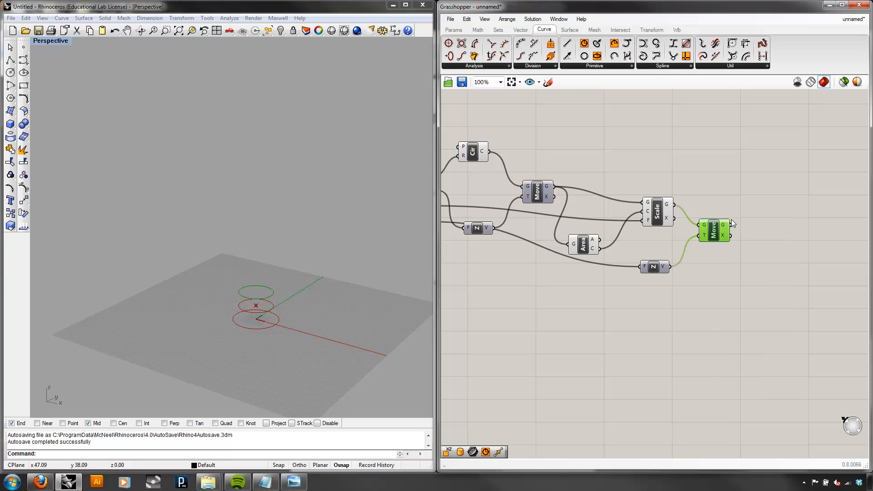
- Rename the copied Base Height slider as Shaft Height
right_drag(587, 289, 719, 318)
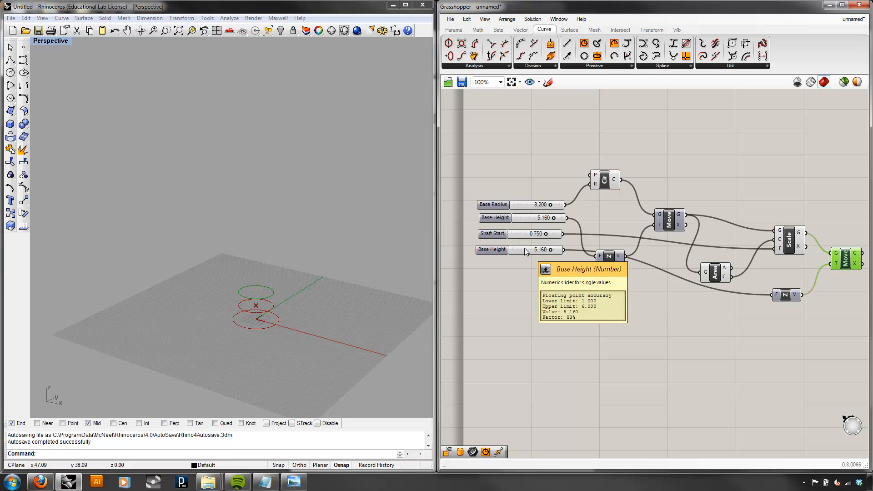
click(498, 250)
right_click(490, 250)
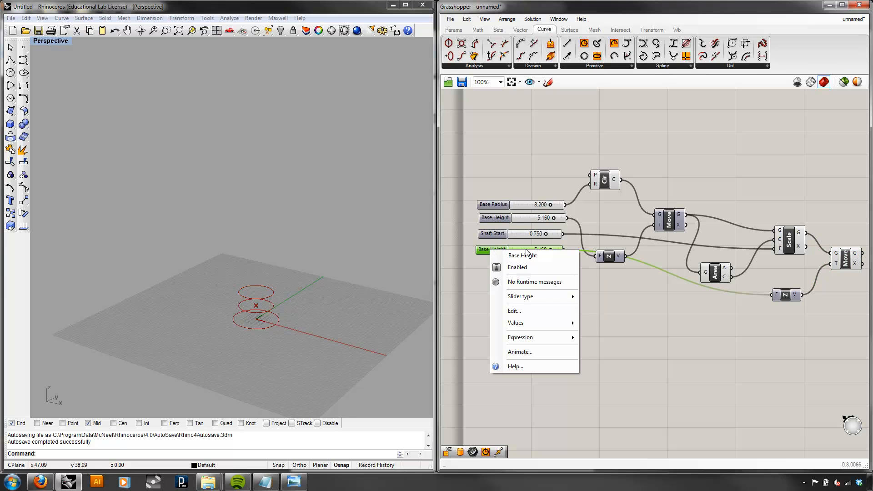
double_click(513, 255)
text(Shaft)
click(635, 324)
- Set the Shaft Height slider's maximum to 30 and raise the slider to 30
right_click(541, 254)
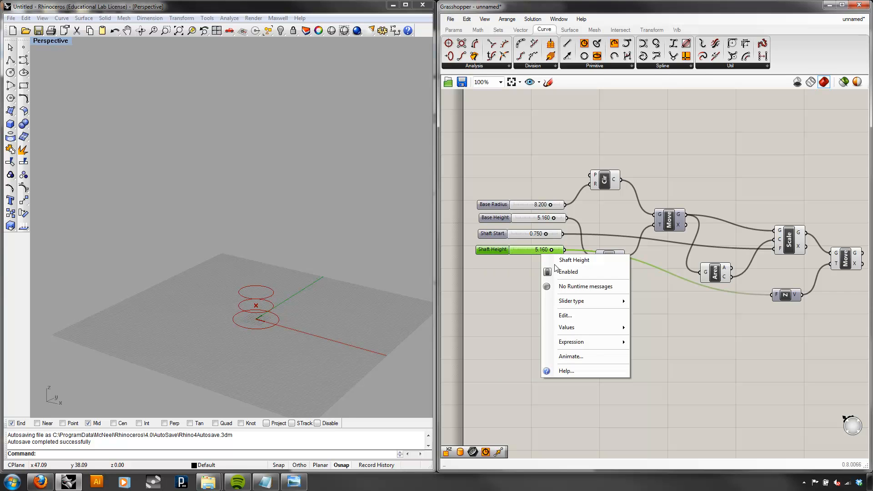
click(525, 307)
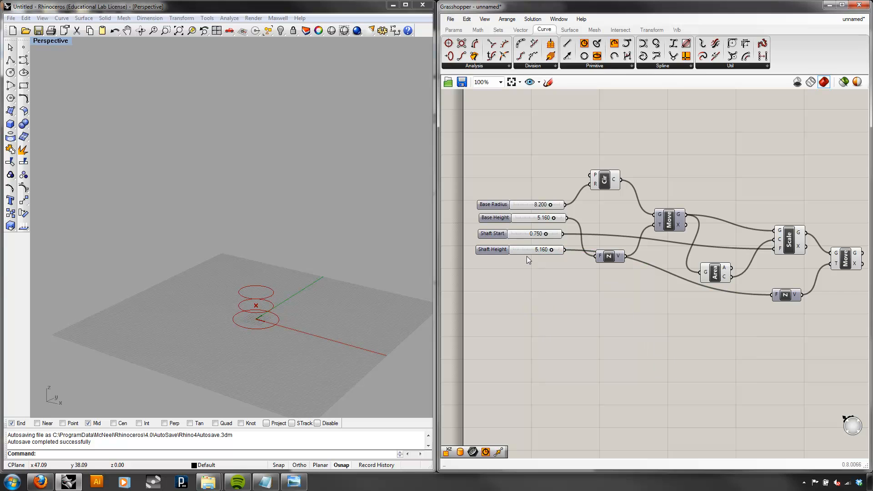
right_click(527, 249)
click(557, 307)
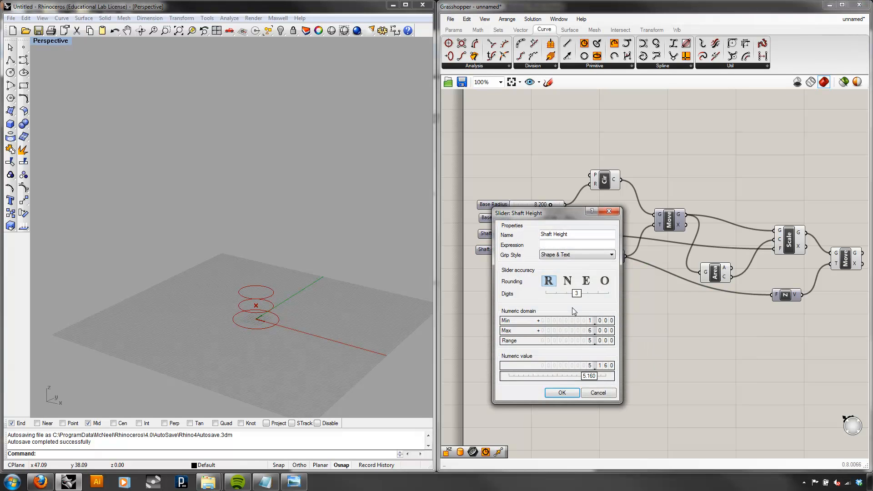
click(581, 330)
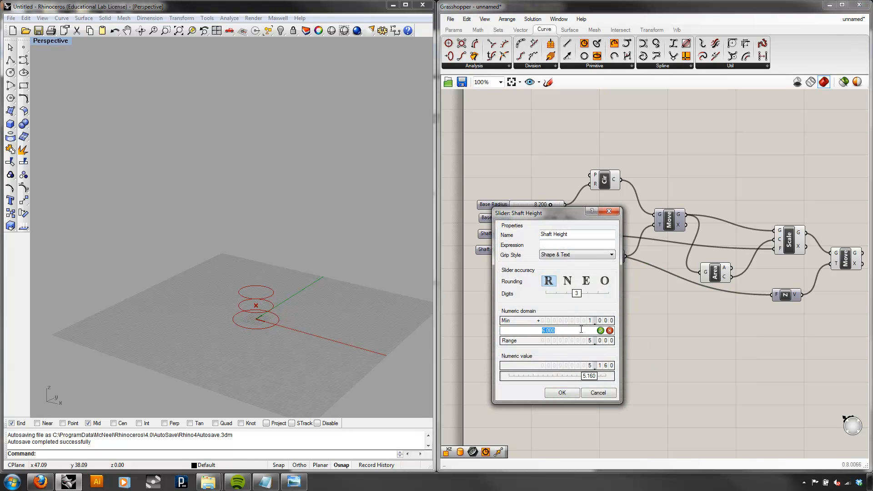
text(30)
click(601, 330)
click(562, 392)
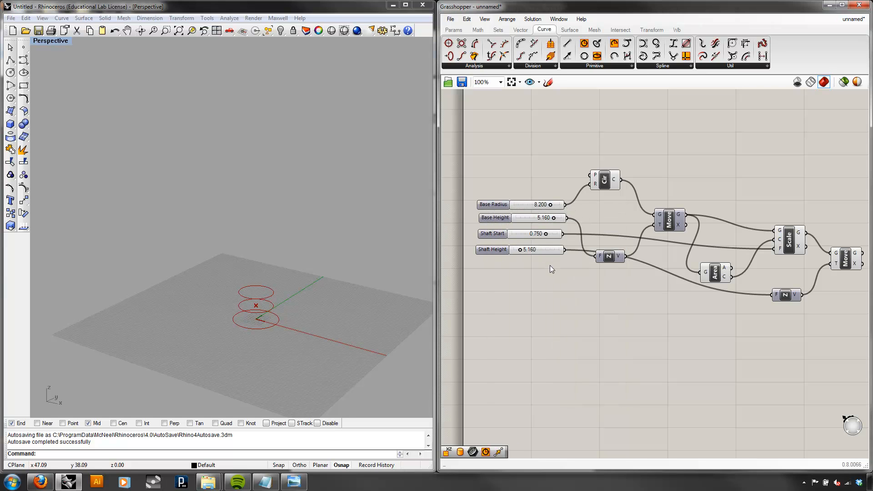
drag(520, 248, 585, 249)
- Set the Shaft Height slider's maximum to 125 and the slider value to about 67.2
click(537, 247)
right_click(534, 249)
click(575, 309)
click(603, 339)
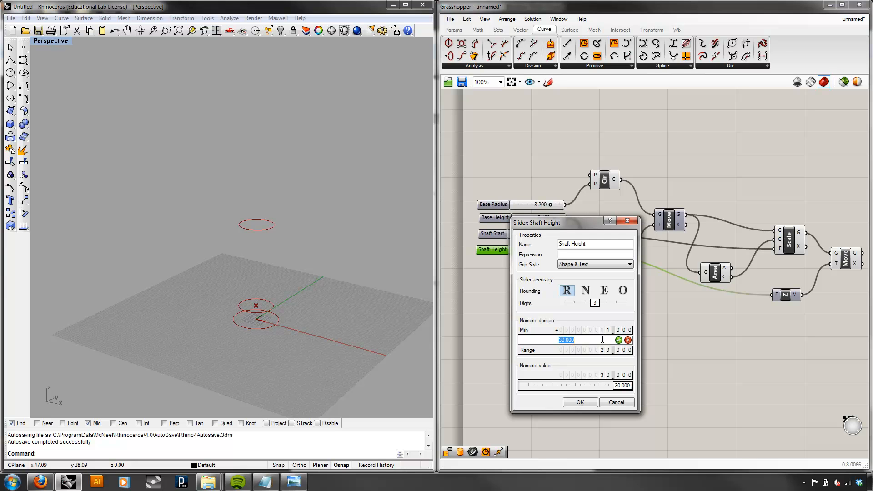
text(125)
click(619, 340)
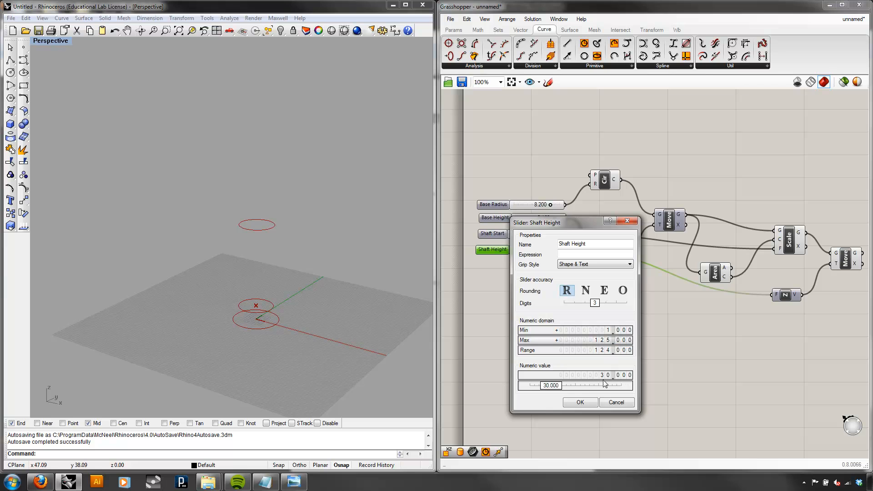
key(Return)
drag(524, 251, 536, 249)
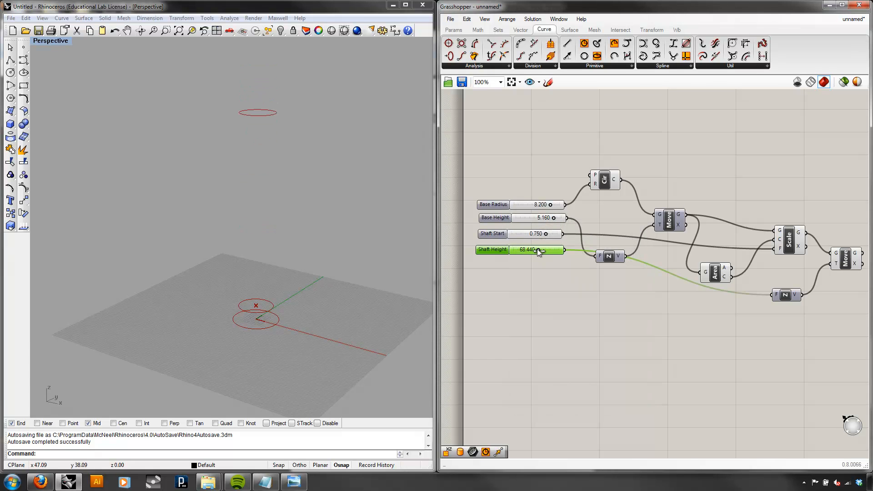
right_click(547, 249)
click(528, 300)
- Line up the first Z vector with the Base Height slider and place the Area component between the first Move and Scale
right_drag(653, 306, 634, 314)
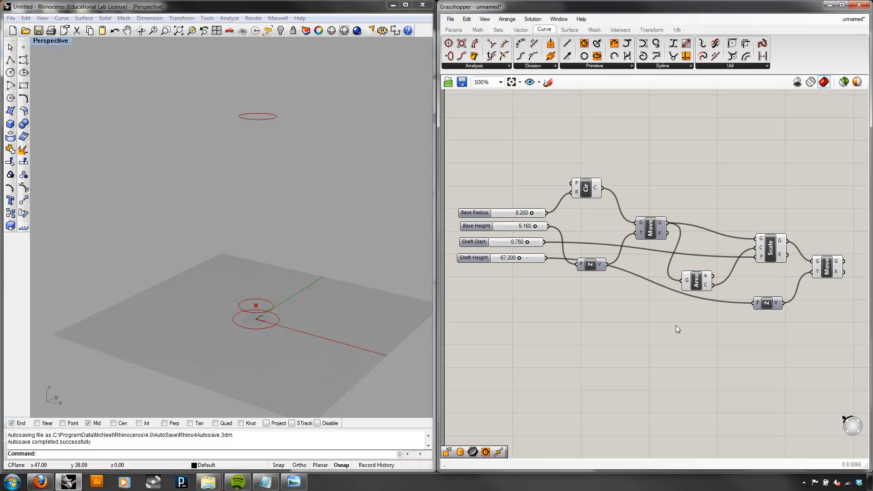
drag(593, 267, 600, 232)
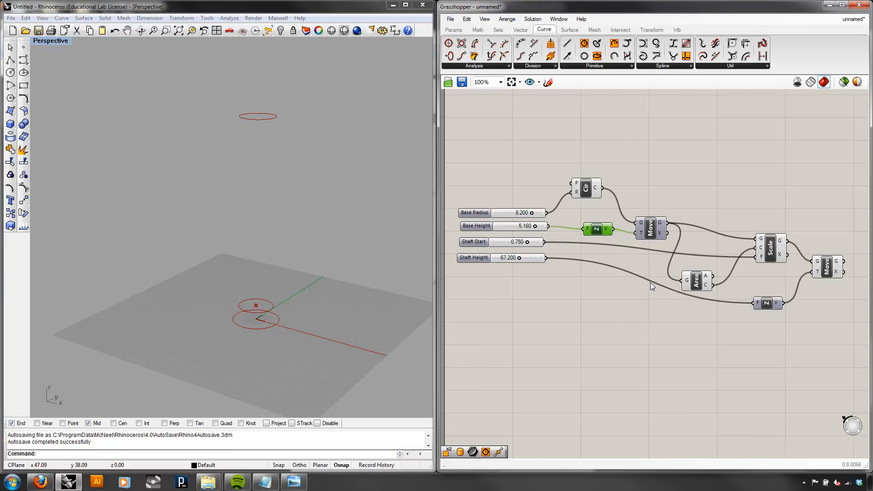
right_drag(654, 286, 606, 286)
drag(657, 282, 660, 254)
click(713, 245)
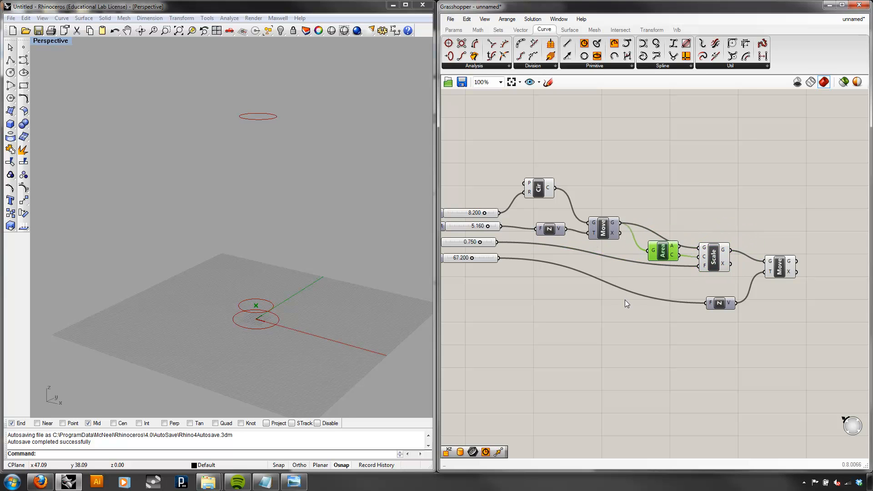
click(783, 272)
click(795, 304)
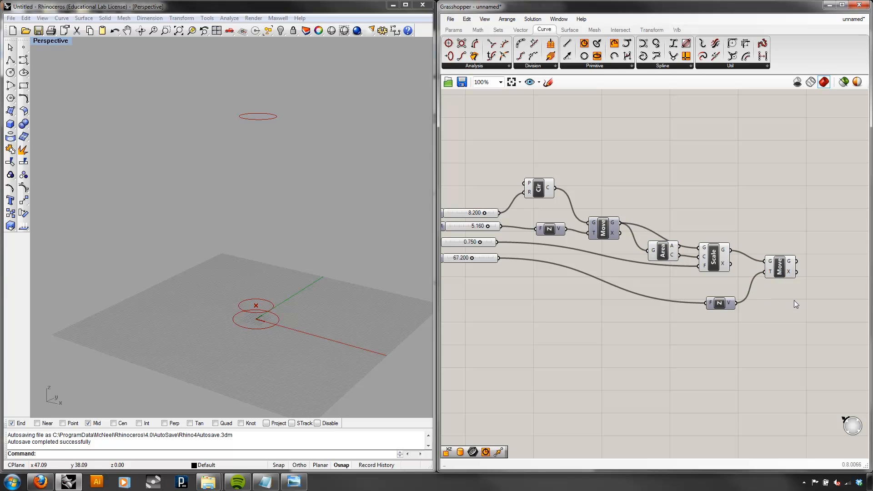
right_click(779, 304)
- Check the reference drawing of the columns, then duplicate the Area and Scale components and place the copies beyond the second Move
click(722, 263)
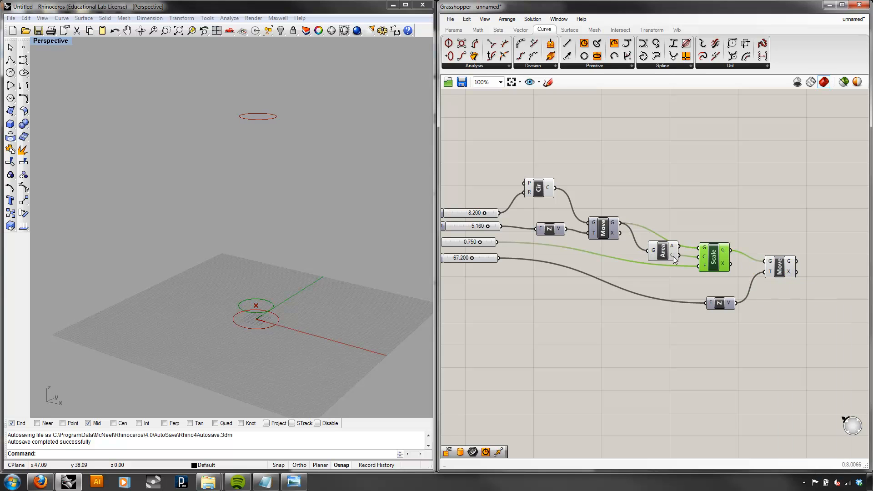
click(294, 482)
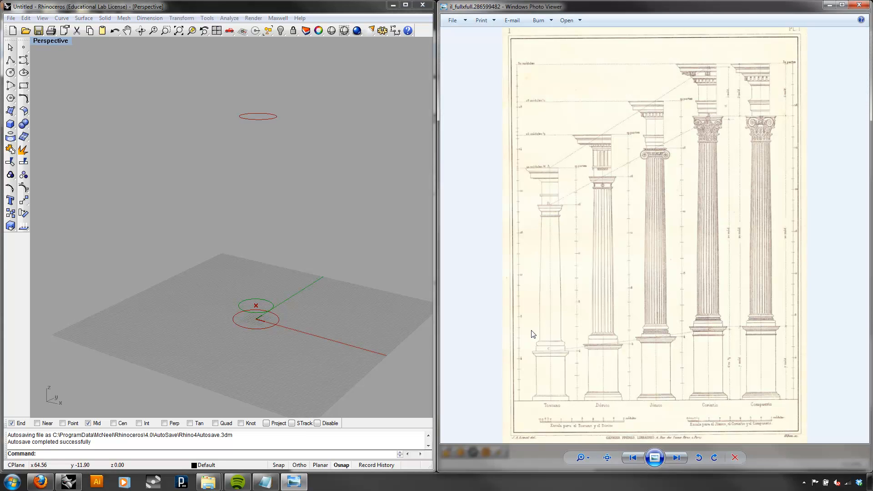
click(294, 482)
shift+click(666, 258)
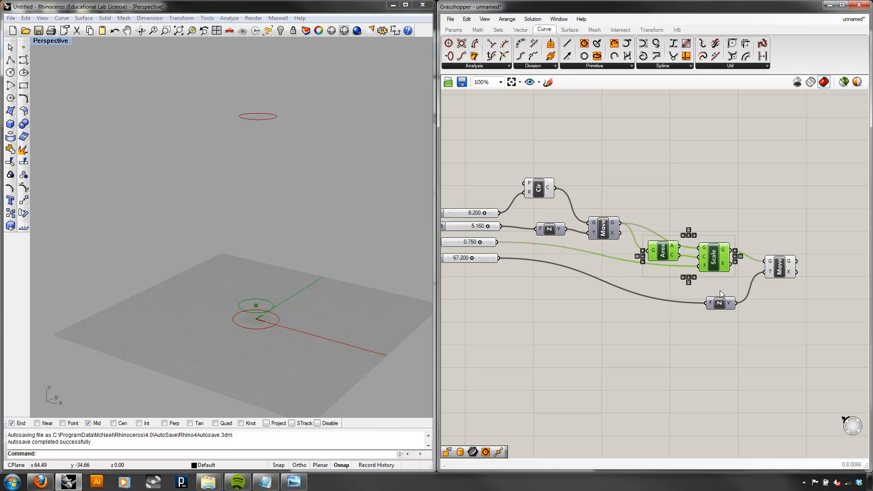
right_drag(756, 327, 730, 325)
key(ctrl+c)
key(ctrl+v)
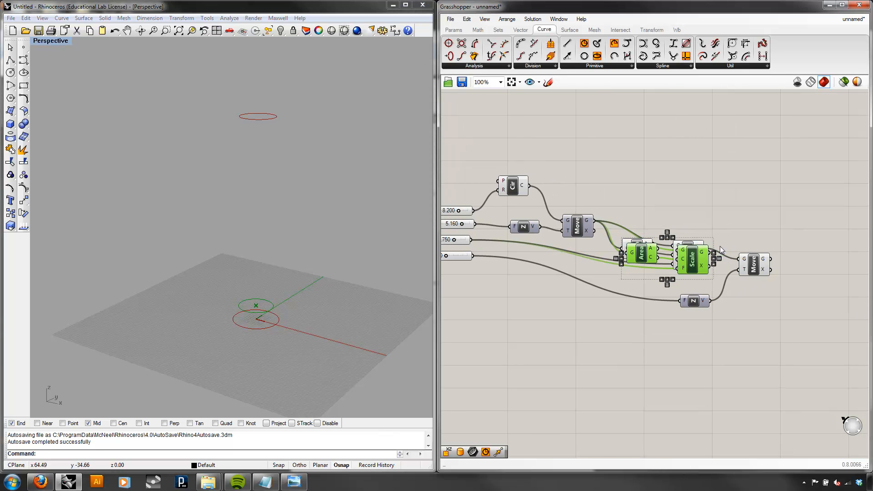
drag(699, 259, 814, 310)
drag(847, 298, 868, 296)
right_drag(820, 246, 691, 232)
click(719, 233)
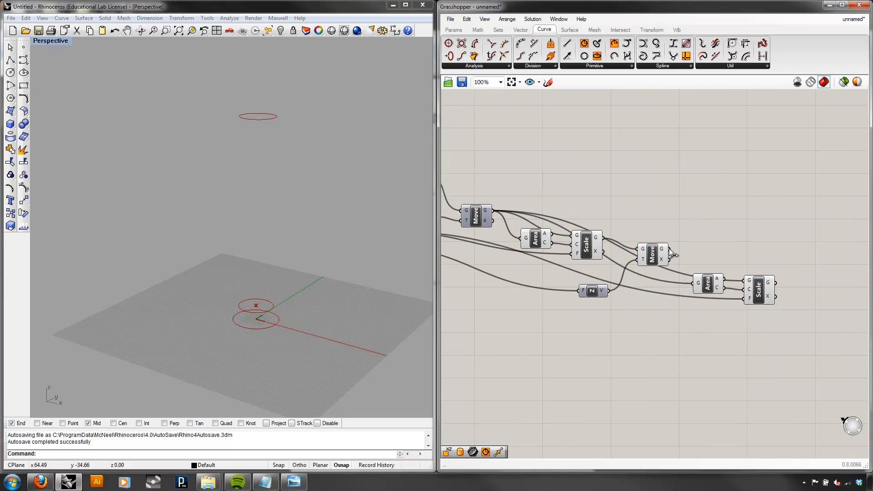
- Connect the second Move's geometry output to the geometry inputs of the copied Area and Scale components
drag(692, 285, 692, 285)
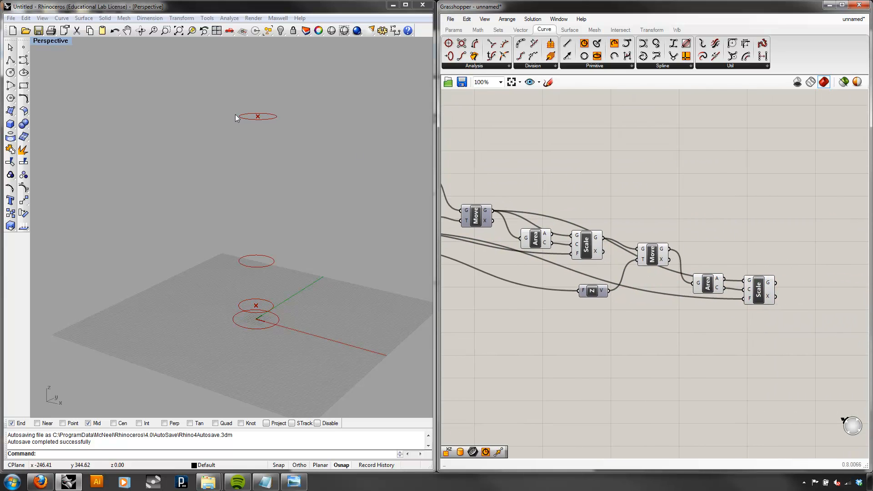
click(706, 283)
click(703, 255)
drag(670, 250, 746, 281)
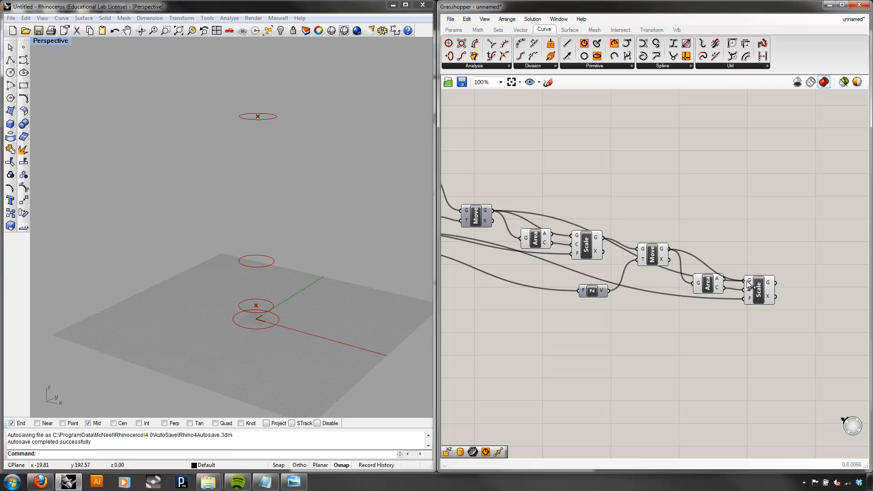
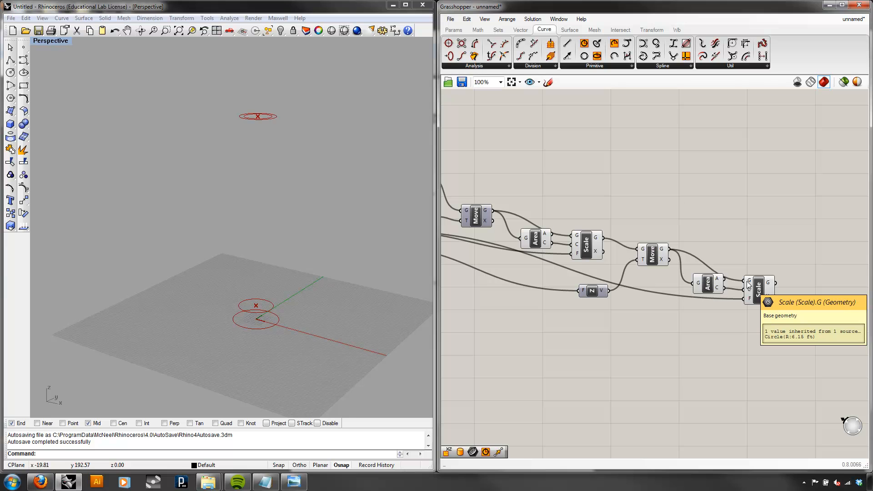
- Raise the copied Scale component level with the second Move and place the copied Area component below them
drag(758, 287, 765, 266)
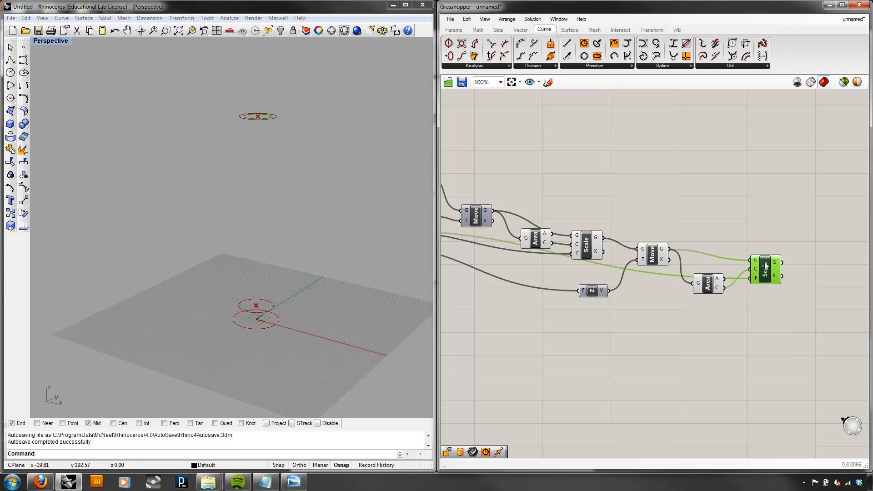
click(752, 293)
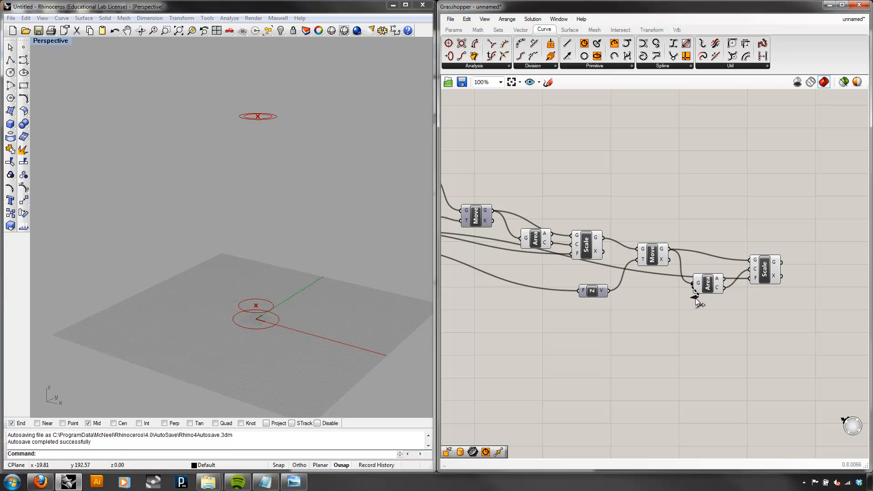
drag(697, 285, 698, 304)
- Duplicate the Shaft Start slider beneath the Shaft Height slider and connect the copy to the second Scale component's factor input
right_drag(646, 299, 711, 303)
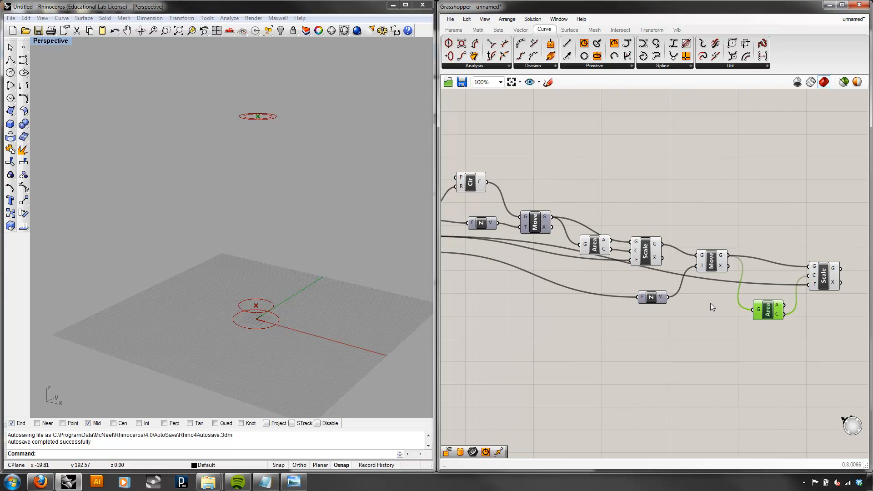
scroll(711, 303, down, 2)
click(522, 263)
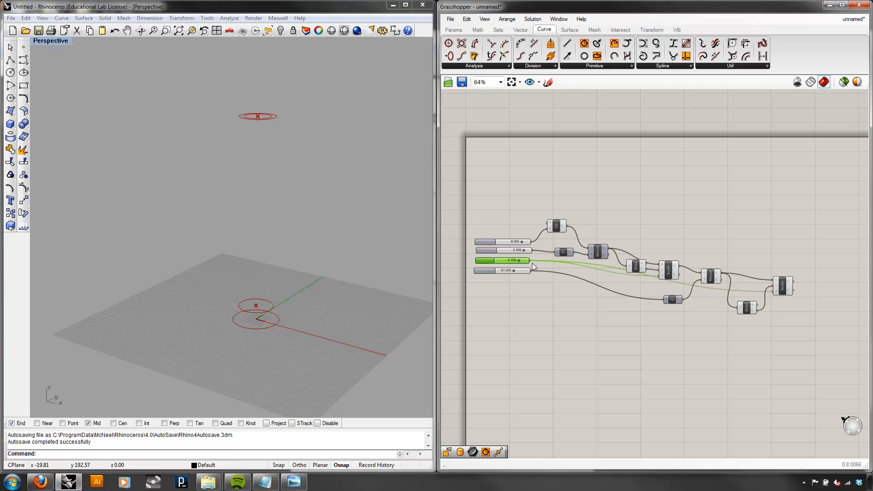
scroll(534, 264, up, 2)
key(ctrl+c)
key(ctrl+v)
drag(524, 261, 520, 285)
right_drag(535, 298, 492, 300)
scroll(491, 296, down, 1)
drag(486, 291, 790, 307)
- Rename the copied Shaft Start slider as Shaft End
right_drag(523, 324, 676, 338)
scroll(545, 299, up, 2)
right_drag(610, 307, 486, 316)
right_click(486, 316)
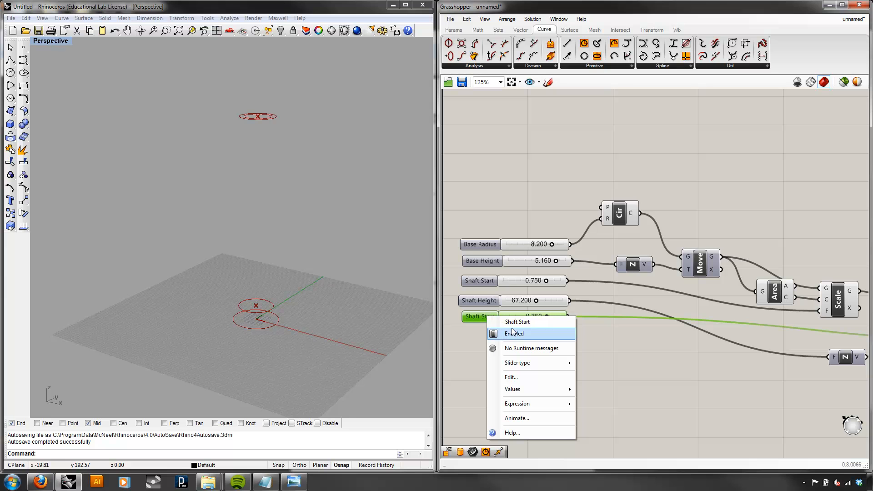
key(BackSpace)
key(BackSpace)
key(BackSpace)
key(BackSpace)
text(End)
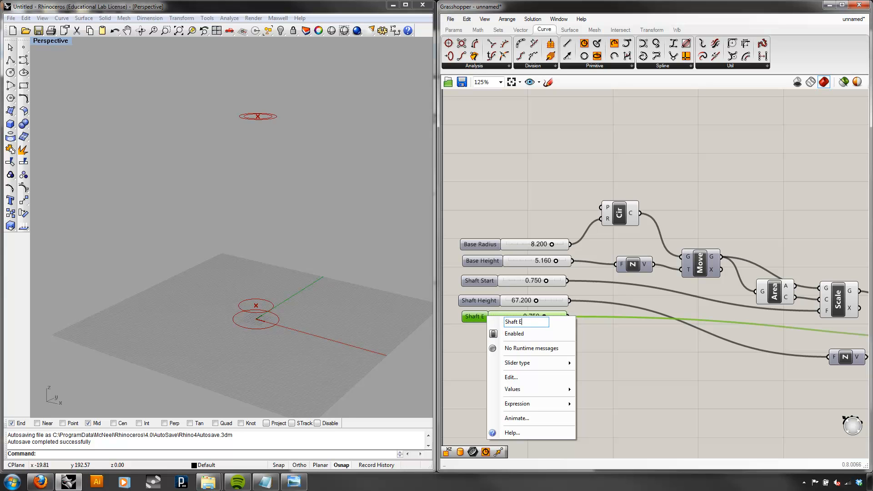
click(584, 359)
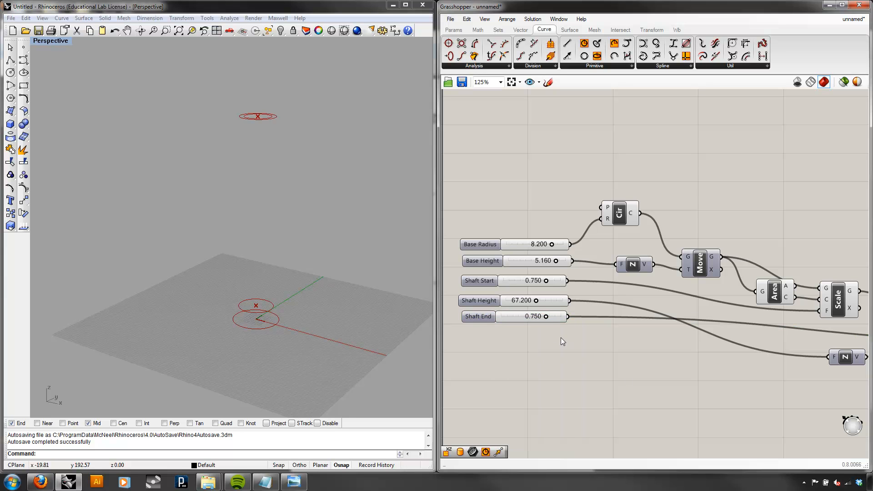
- Set the Shaft End slider to 0.9
double_click(547, 316)
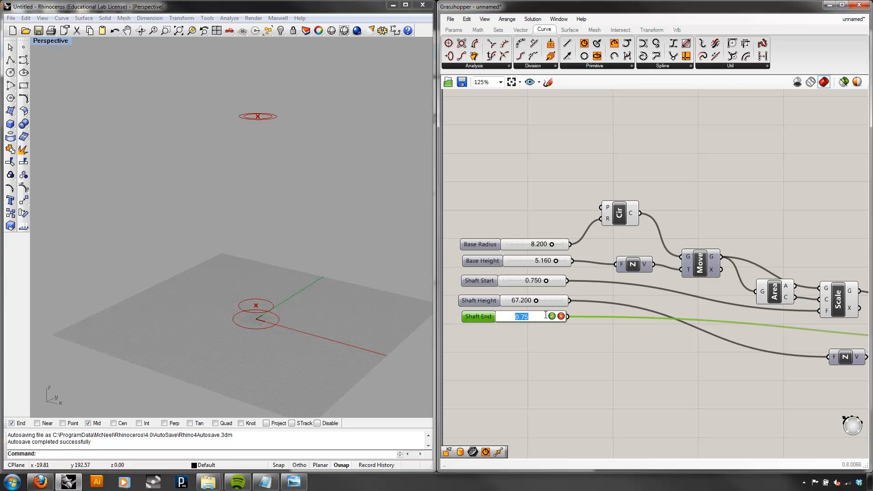
text(.9)
click(551, 316)
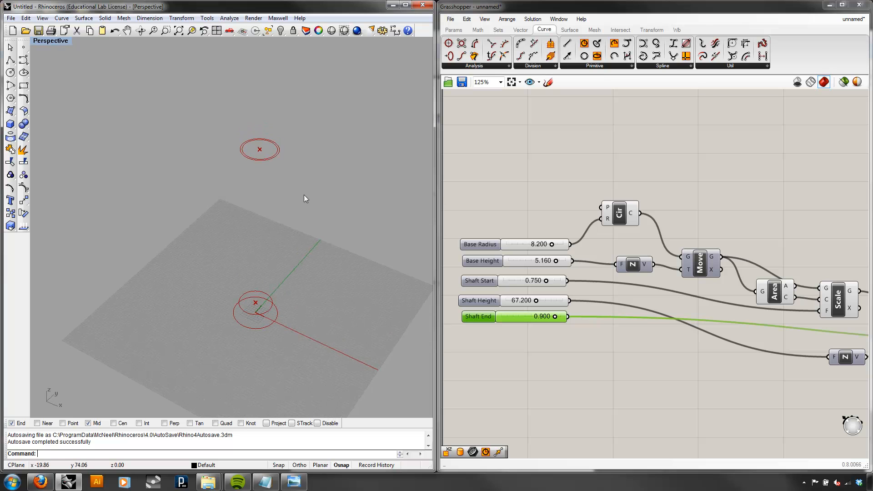
mouse_move(317, 294)
right_down()
mouse_move(324, 253)
mouse_move(325, 297)
right_up()
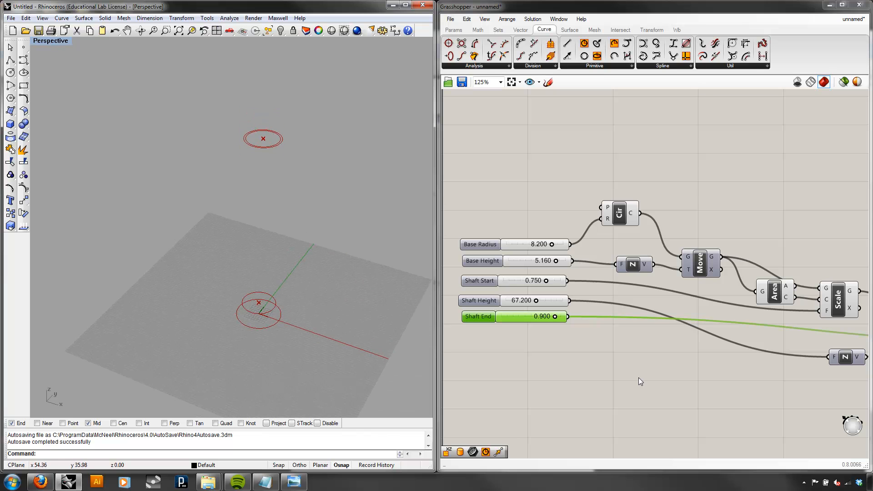
- Turn off the preview of the second Move component so only the scaled shaft-end circle is displayed
right_drag(859, 343, 560, 329)
click(614, 297)
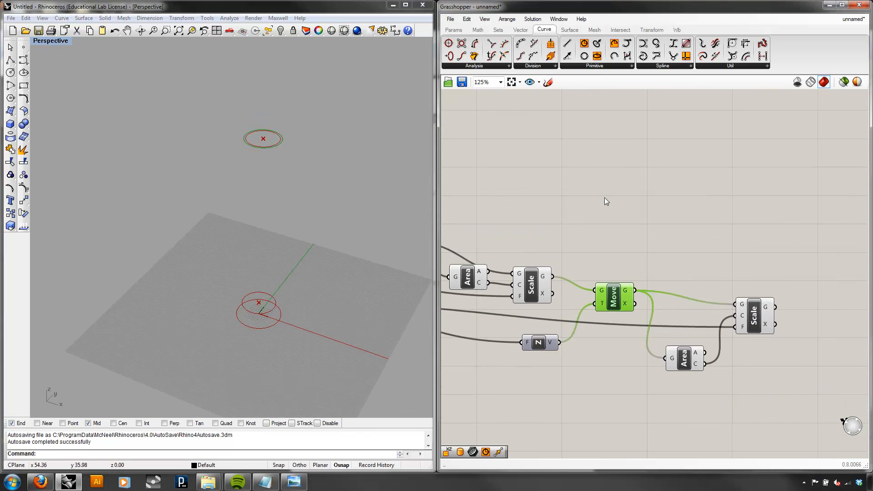
right_click(604, 197)
click(626, 218)
right_drag(289, 255, 327, 209)
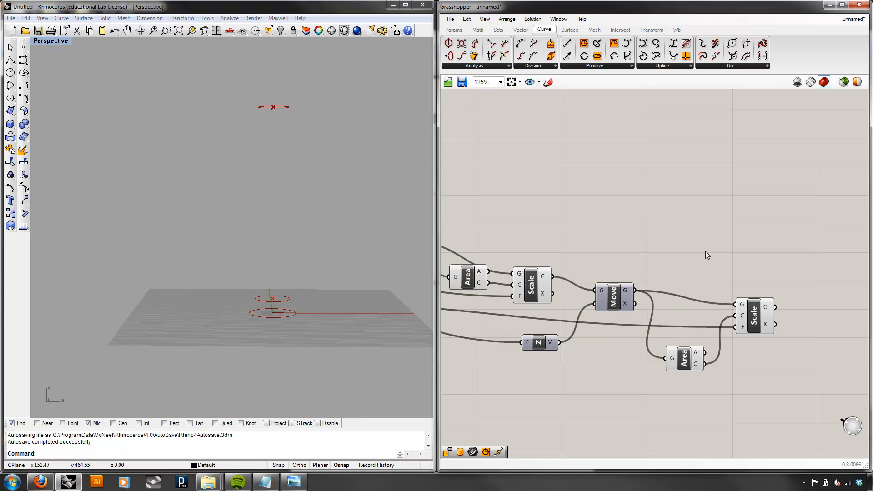
- Duplicate the second Move, Unit Z, Area and Scale components and place the copies after the second Scale component
scroll(709, 252, down, 3)
scroll(707, 259, up, 1)
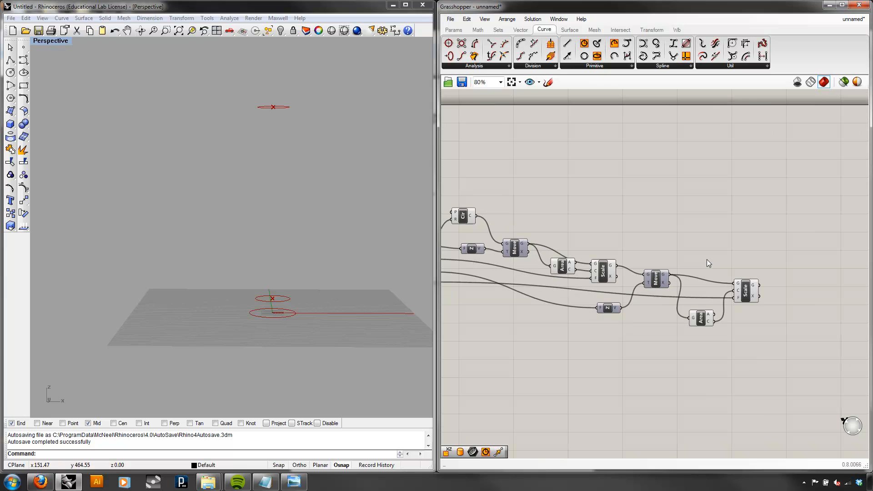
right_drag(694, 267, 669, 266)
drag(763, 368, 567, 249)
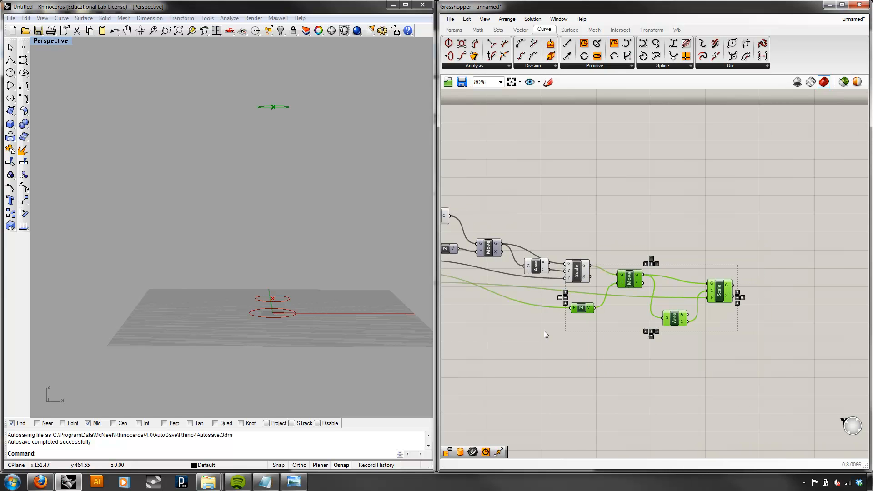
click(294, 482)
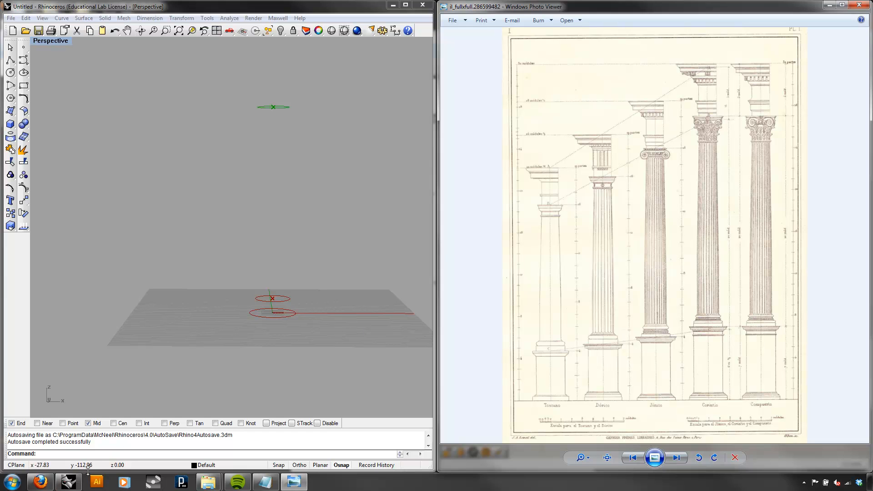
click(68, 482)
right_drag(664, 359, 634, 364)
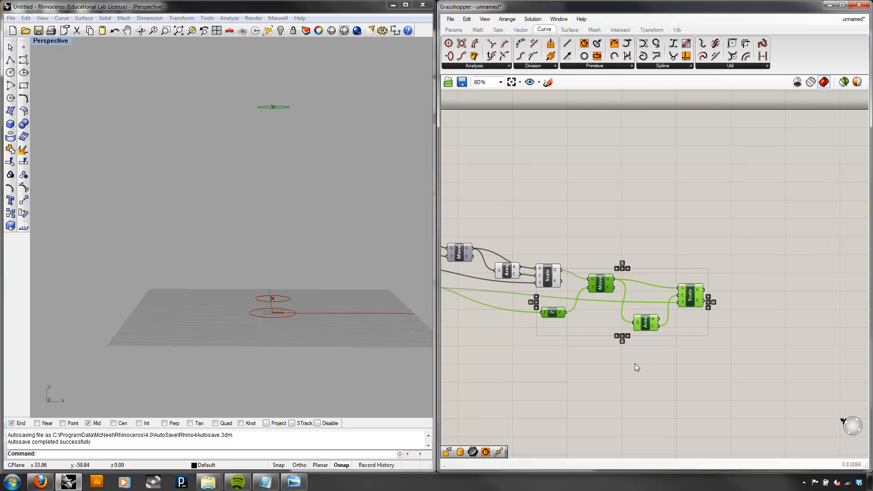
key(ctrl+v)
drag(651, 329, 801, 342)
click(720, 271)
- Connect the second Scale's geometry output to the copied Move's geometry input, and lower the copied Unit Z and Area components
right_drag(719, 271, 629, 255)
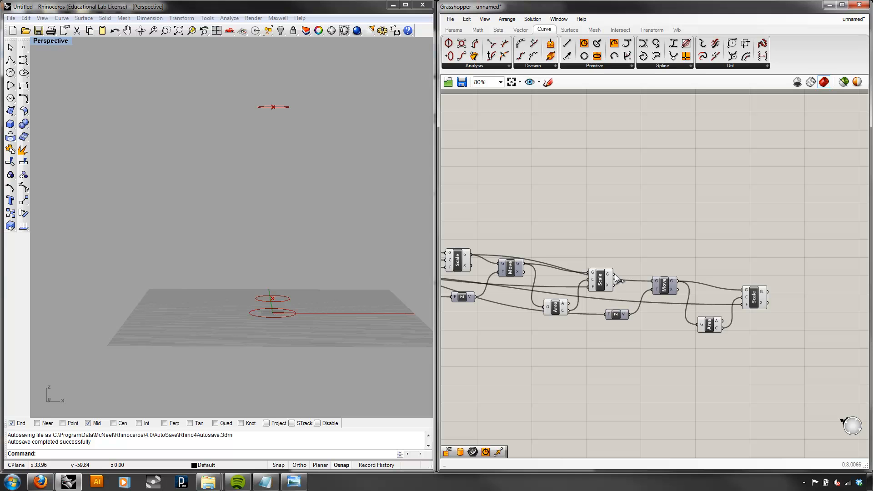
drag(651, 279, 653, 279)
right_drag(649, 259, 743, 256)
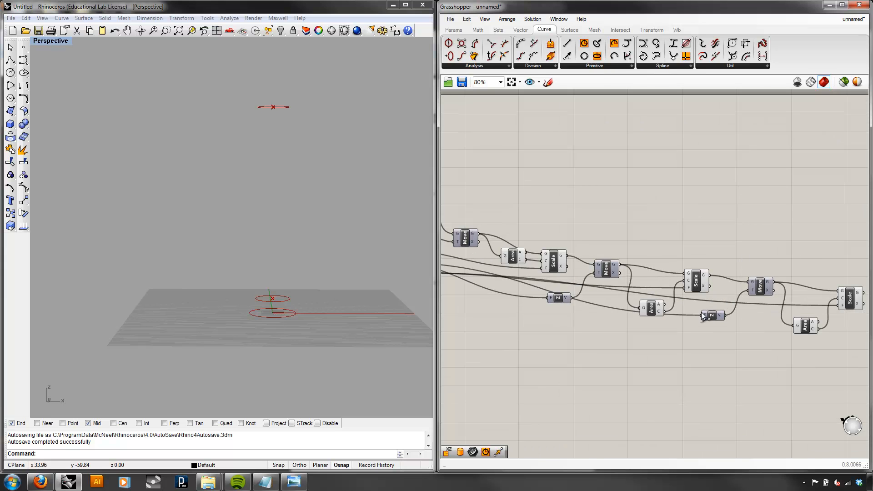
drag(711, 321, 722, 355)
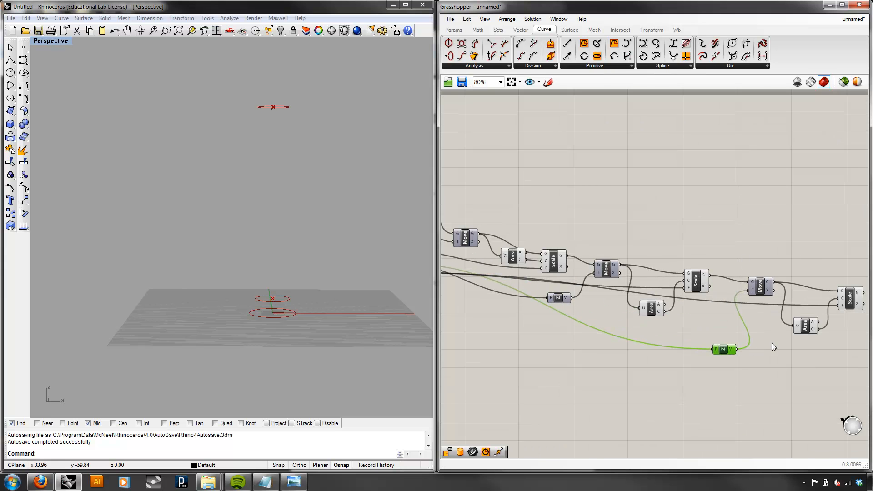
drag(803, 325, 805, 339)
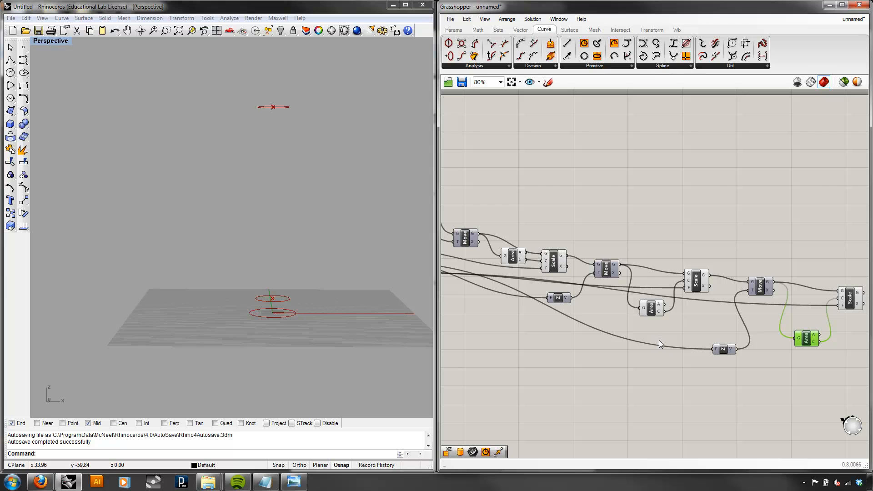
- Duplicate the Shaft Height slider and place the copy beneath the Shaft End slider
right_drag(660, 340, 854, 330)
scroll(546, 263, up, 1)
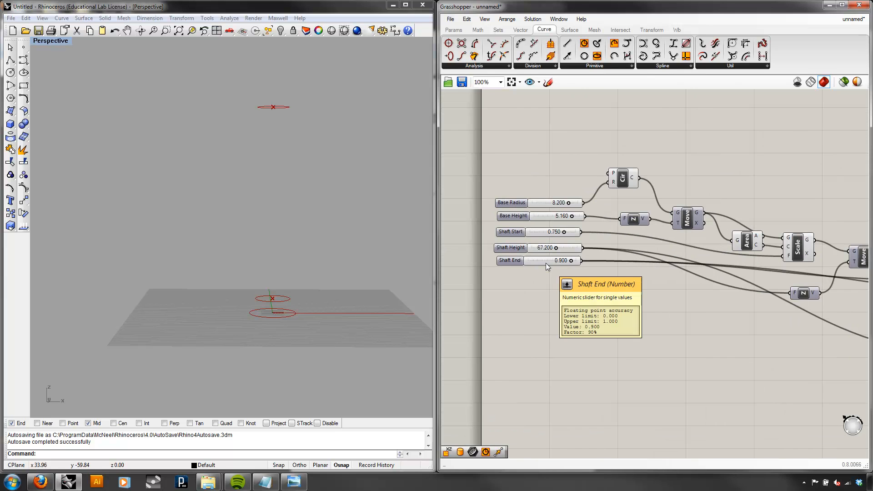
right_drag(541, 274, 512, 284)
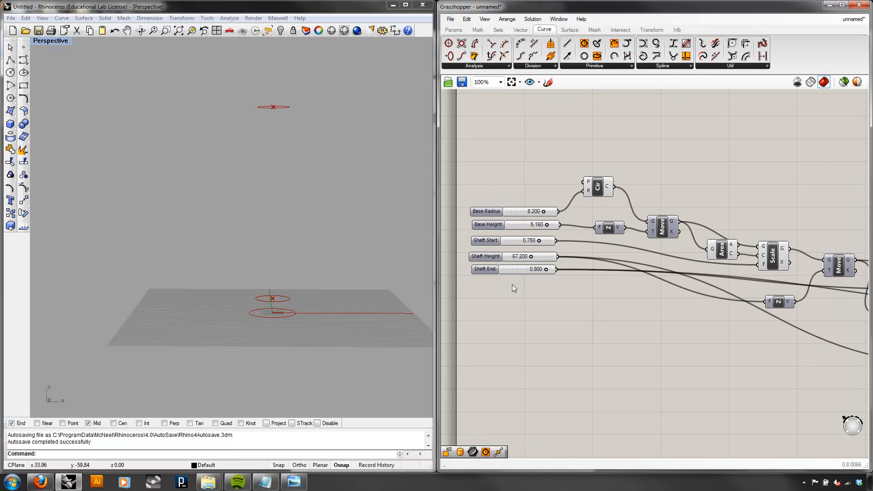
click(510, 259)
key(ctrl+v)
drag(511, 261, 509, 300)
click(572, 297)
right_drag(574, 295, 557, 296)
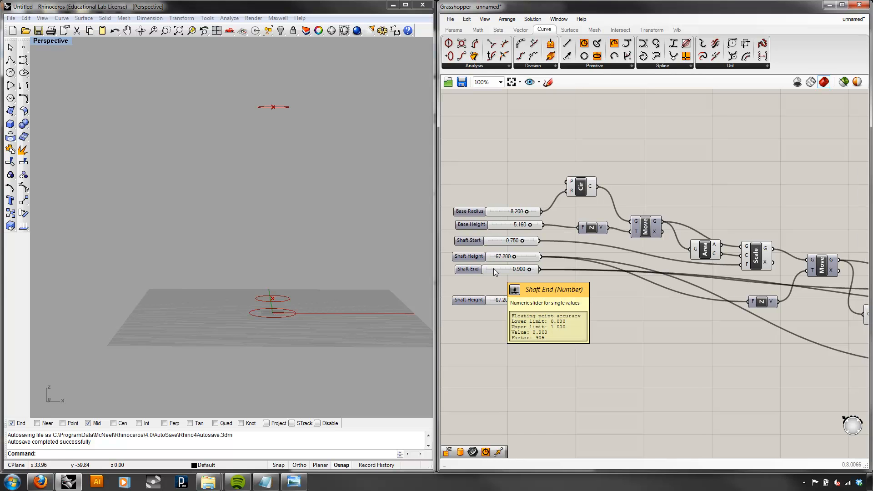
- Duplicate the Shaft Start slider between Shaft End and the copied Shaft Height slider, and rename the copy as Capital Start
drag(493, 241, 486, 286)
right_click(486, 286)
double_click(518, 289)
text(Capital Start)
click(605, 312)
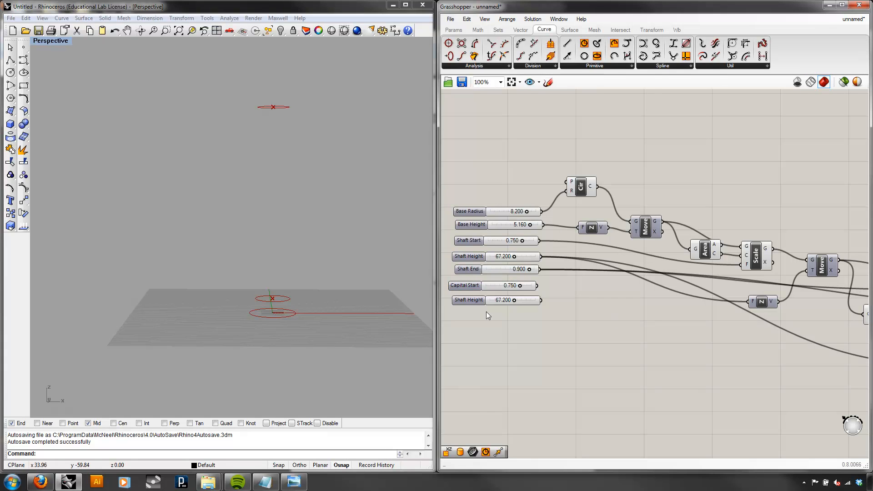
- Rename the copied Shaft Height slider as Capital Height
right_click(483, 302)
double_click(500, 303)
text(Capital Height)
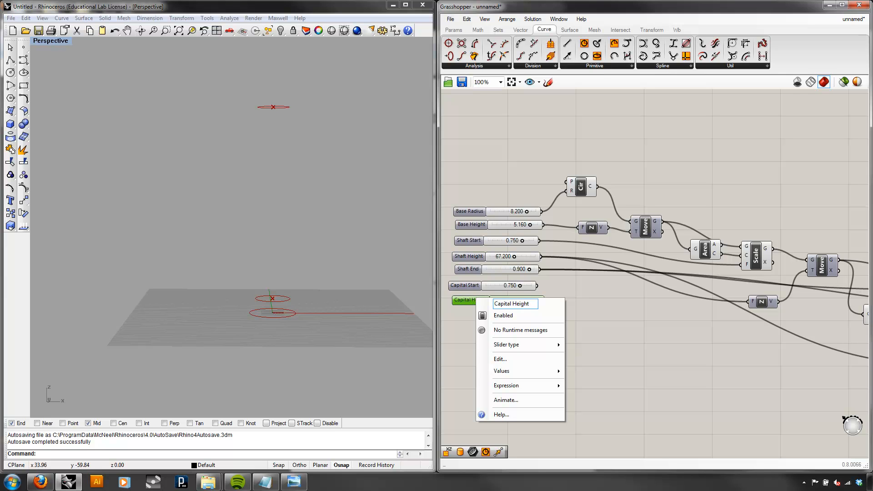
click(635, 351)
- Move the two Capital sliders below the copied components and connect Capital Height to the third Unit Z's factor input
right_drag(674, 374, 646, 369)
scroll(646, 369, down, 2)
right_drag(707, 363, 627, 351)
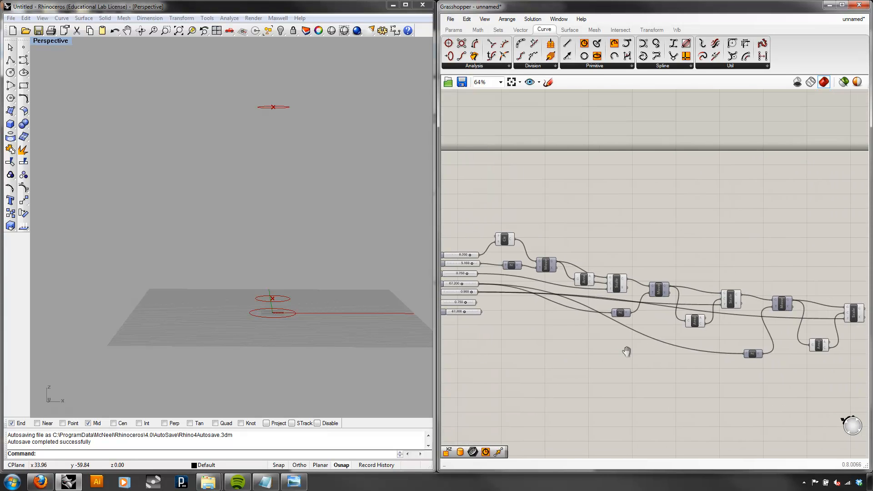
right_drag(552, 337, 528, 320)
scroll(564, 323, up, 2)
drag(494, 315, 437, 267)
drag(451, 287, 791, 403)
right_drag(761, 383, 460, 280)
right_drag(563, 313, 610, 321)
click(607, 326)
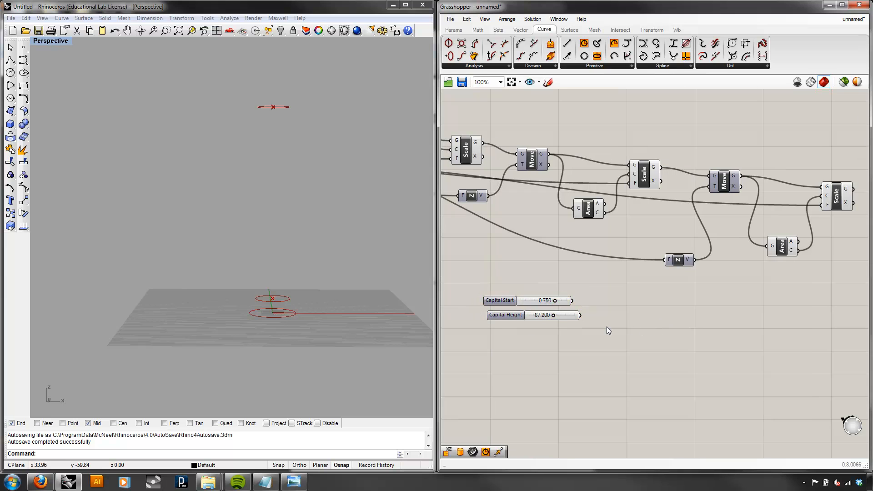
drag(579, 314, 588, 296)
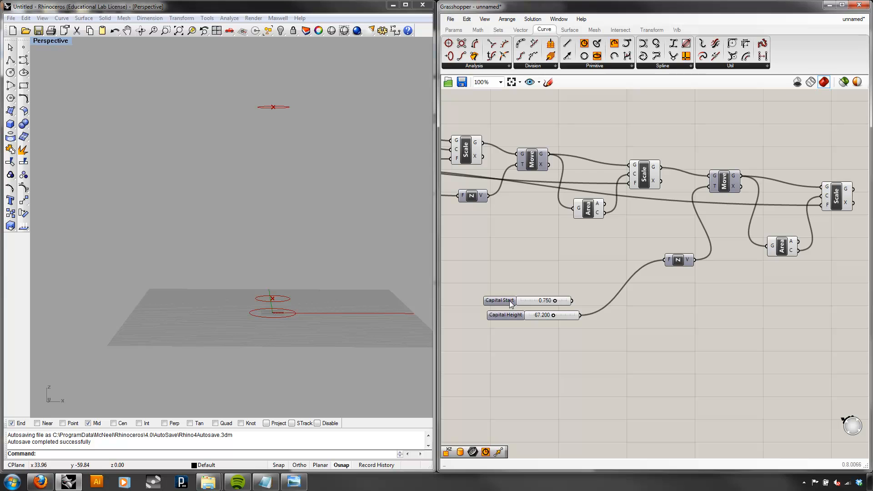
- Rename the Capital Start slider as Capital Scale
click(510, 301)
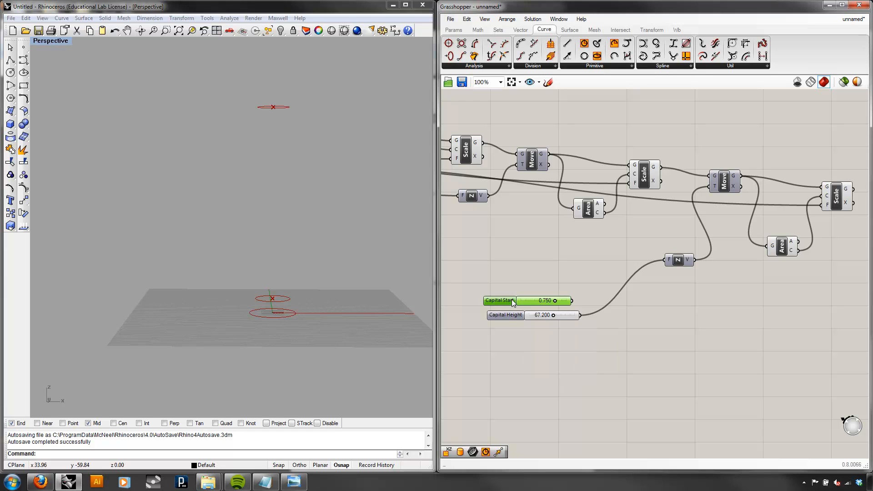
right_click(511, 300)
key(BackSpace)
key(BackSpace)
key(BackSpace)
key(BackSpace)
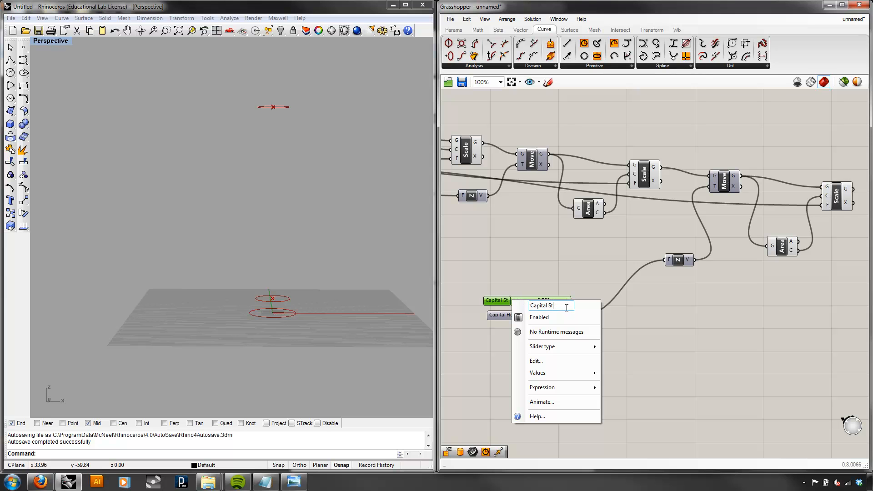
text(cale)
click(581, 274)
- Place the Capital Scale slider beneath Capital Height and connect it to the third Scale component's factor input
drag(500, 301, 509, 332)
click(599, 333)
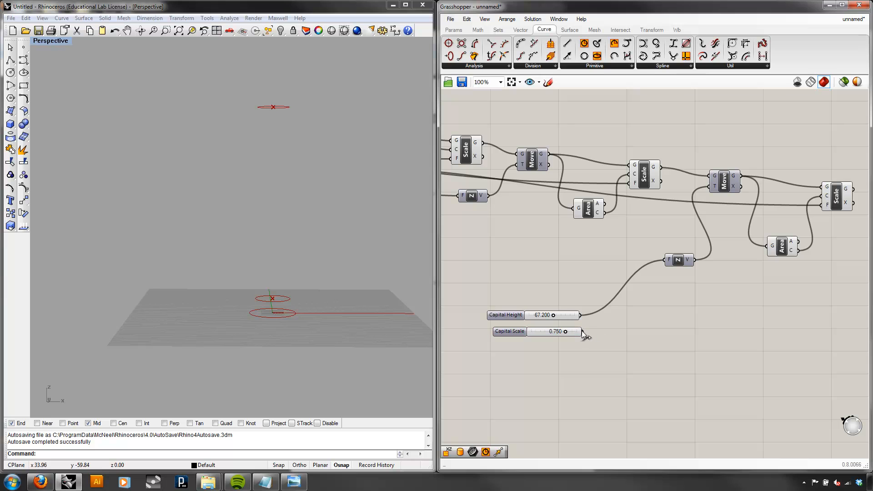
drag(582, 332, 825, 205)
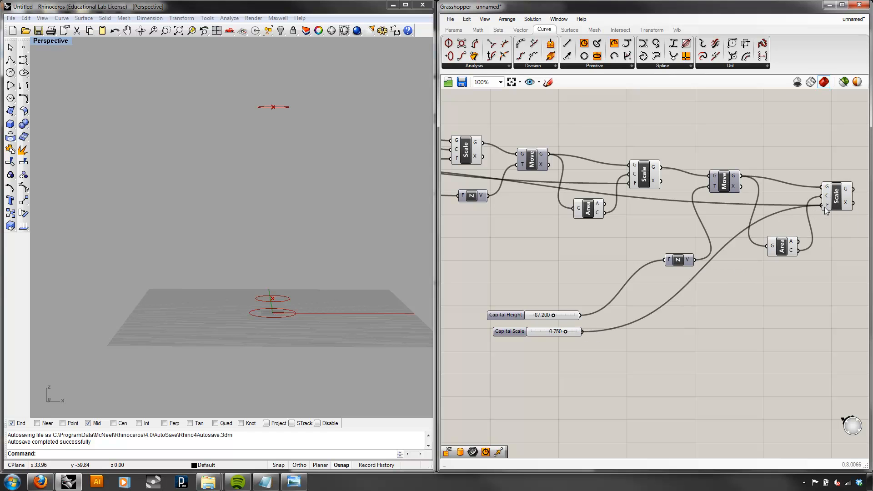
- Compare the circles produced by the second and third Scale components in the perspective view
click(837, 191)
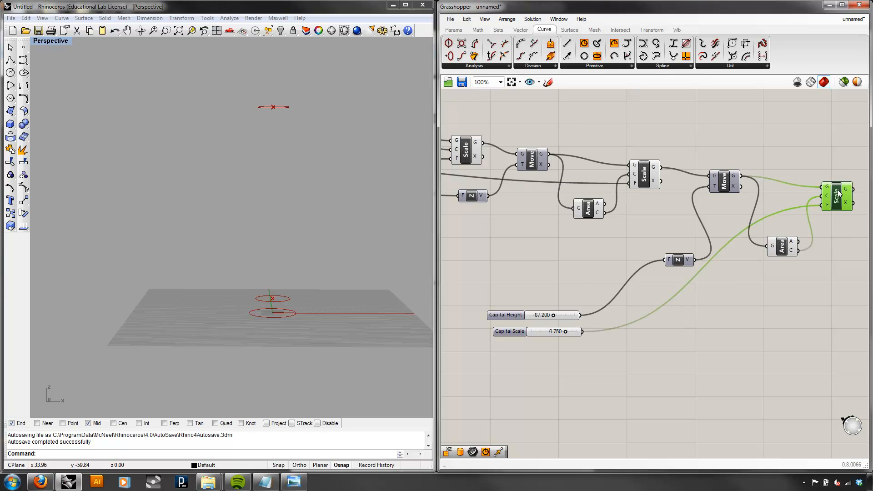
click(646, 225)
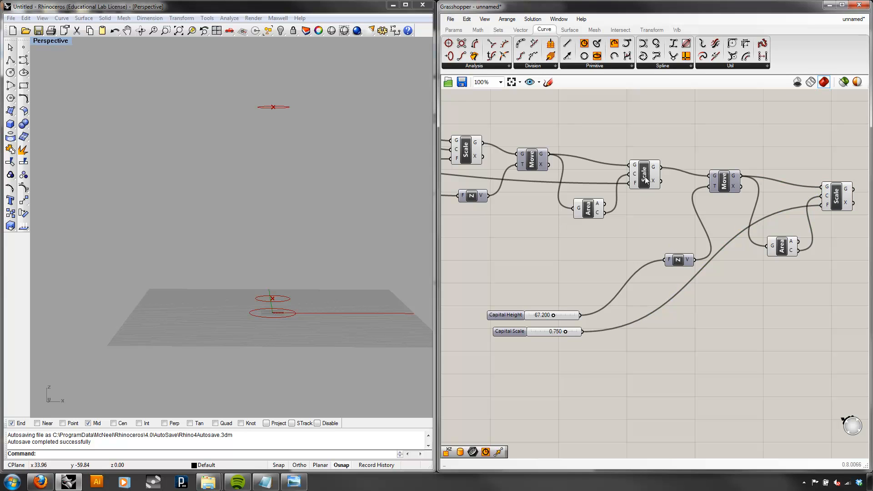
click(645, 180)
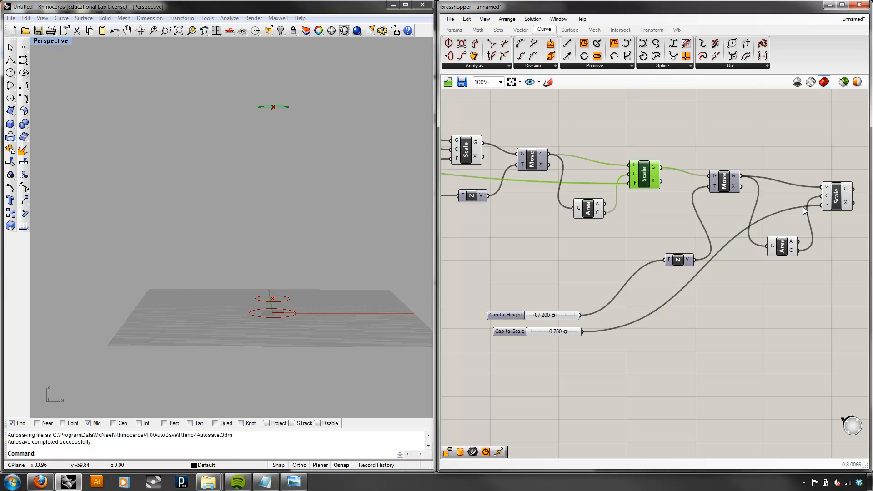
click(842, 205)
right_drag(366, 183, 321, 240)
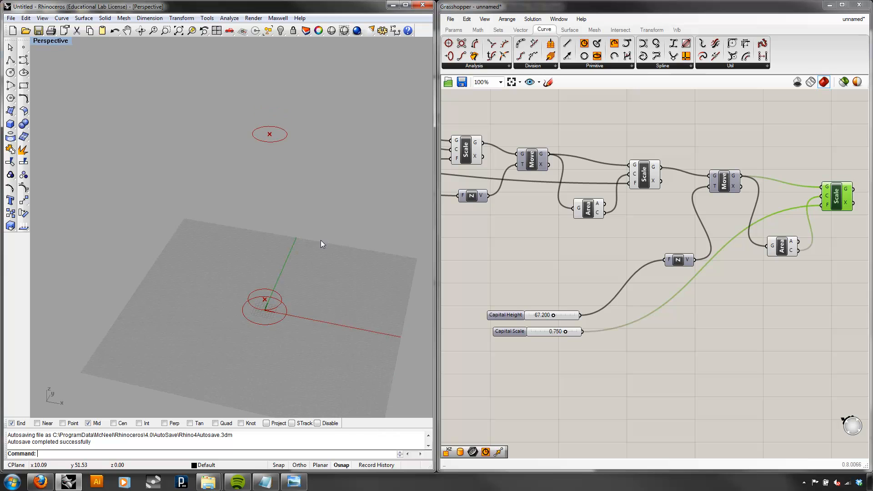
scroll(321, 240, down, 8)
scroll(324, 196, up, 3)
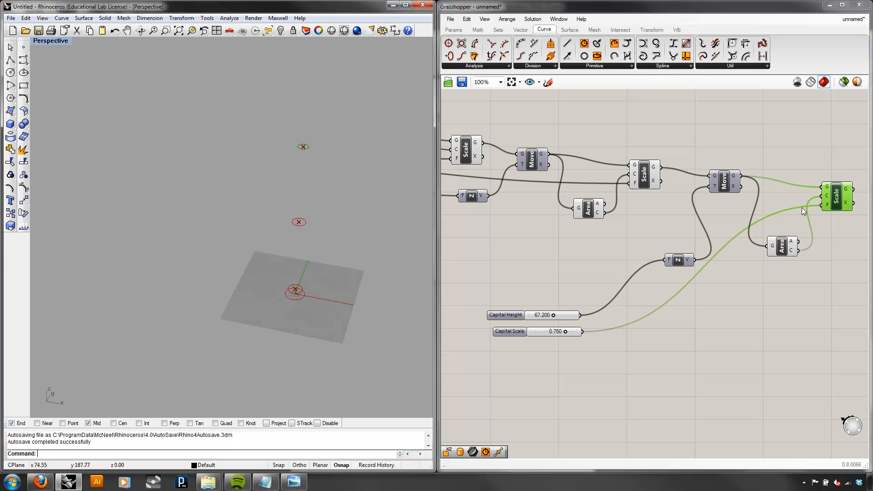
- Examine the last Area's centroid and the third Scale's circle in relation to the rest of the column
click(783, 250)
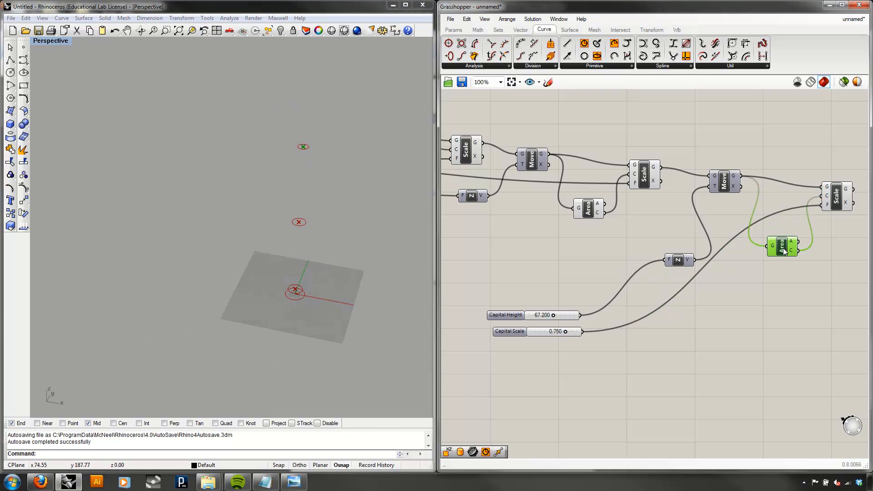
right_drag(384, 222, 386, 212)
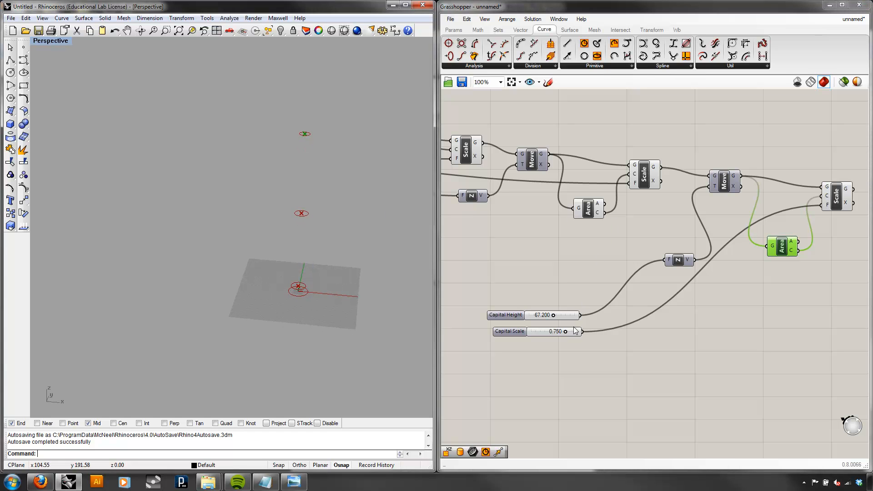
right_drag(329, 243, 332, 200)
scroll(329, 202, down, 8)
scroll(330, 178, up, 4)
click(839, 196)
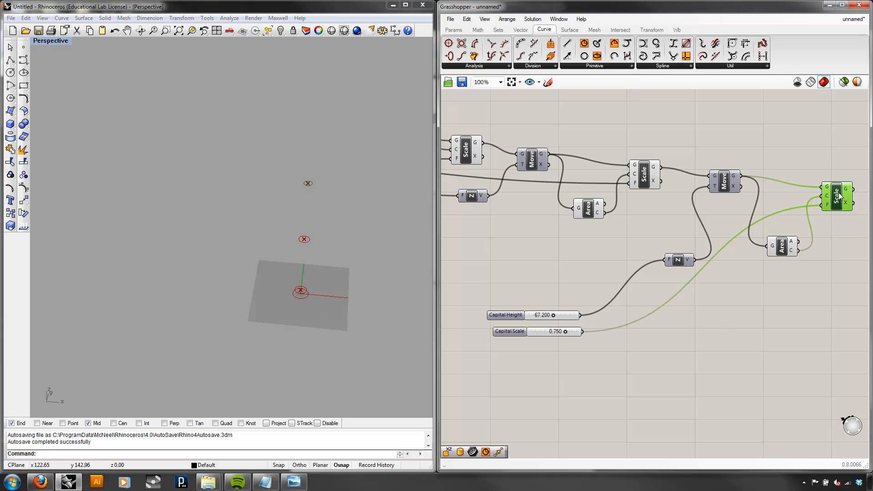
scroll(327, 203, up, 2)
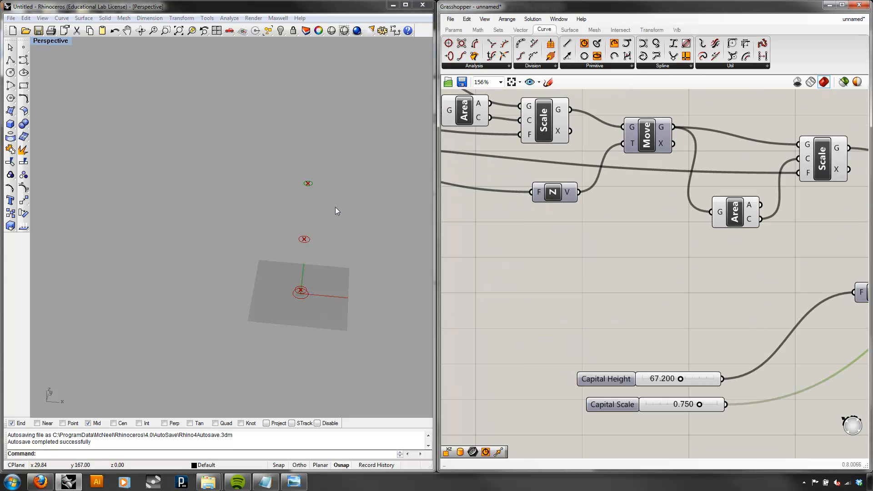
scroll(336, 209, down, 2)
right_drag(656, 247, 635, 253)
right_drag(330, 237, 326, 216)
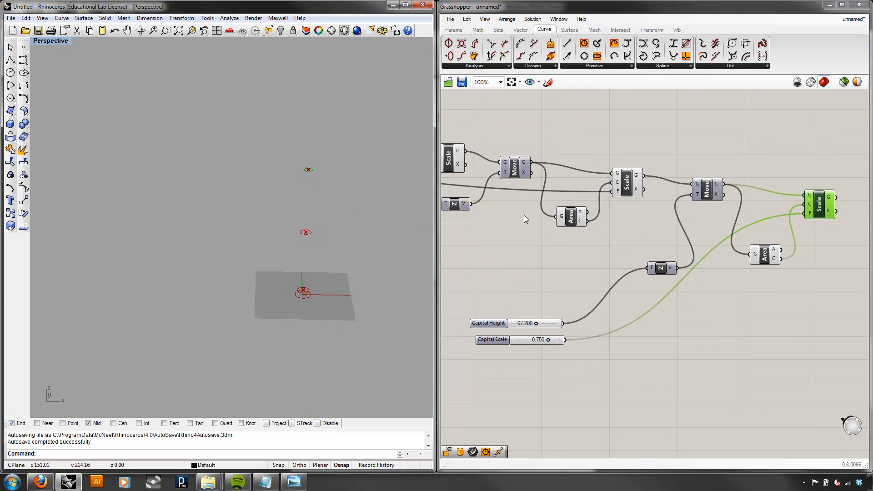
- Turn on the preview of the last Move component
click(707, 189)
right_click(709, 192)
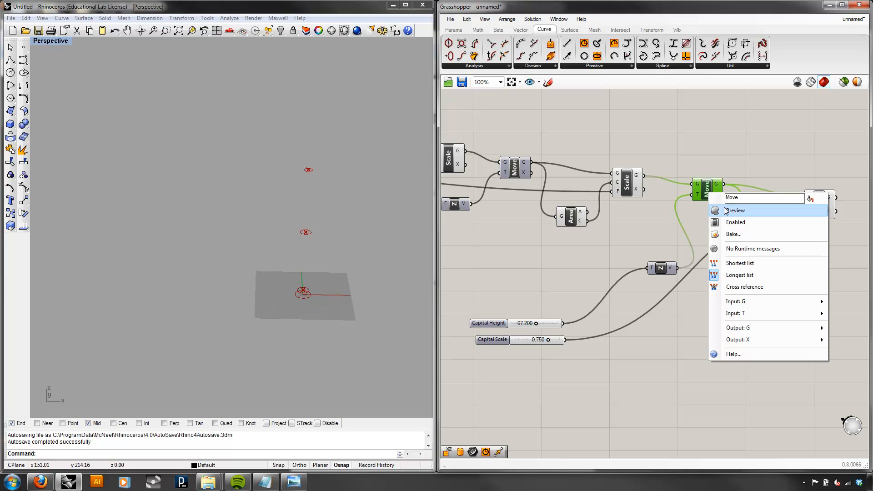
click(727, 210)
mouse_move(341, 218)
right_down()
mouse_move(350, 196)
mouse_move(339, 221)
right_up()
scroll(339, 220, up, 2)
- Set the maximum of the Capital Height slider to 10
right_drag(542, 316, 554, 316)
click(537, 323)
right_click(538, 323)
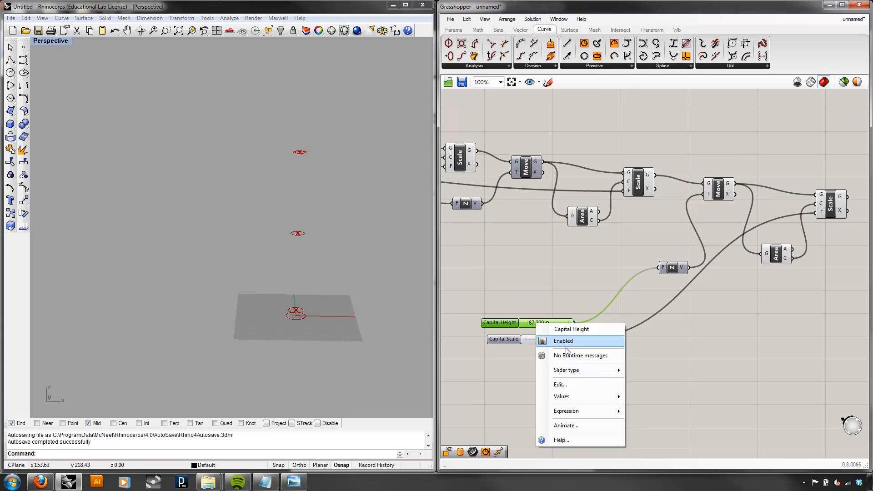
click(572, 385)
double_click(604, 402)
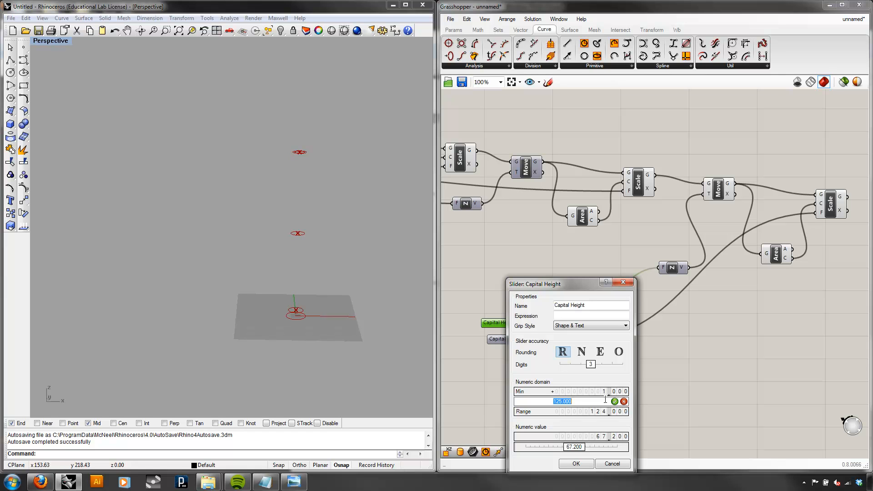
text(10)
click(615, 401)
click(577, 463)
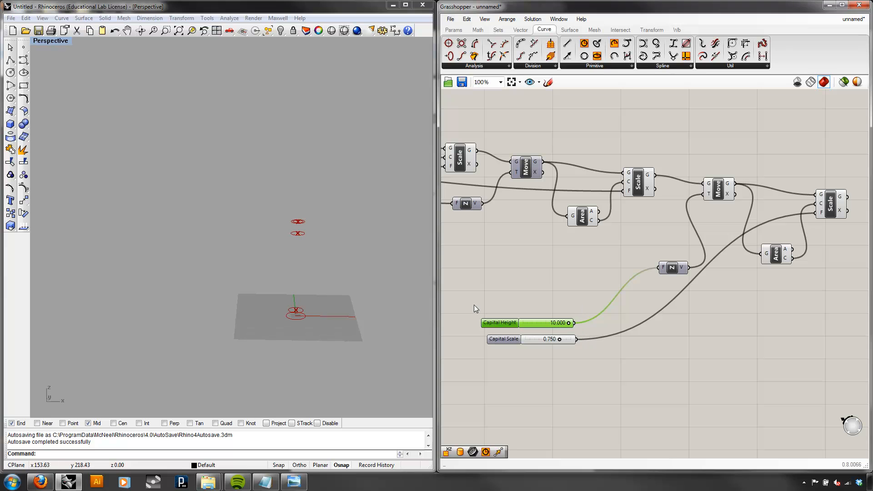
- Set the Capital Height slider to 3.790 and the Capital Scale slider to 0.680
right_drag(337, 268, 345, 252)
scroll(328, 250, up, 4)
drag(568, 323, 537, 322)
right_drag(283, 230, 278, 275)
scroll(273, 224, up, 5)
right_drag(276, 246, 282, 220)
mouse_move(562, 342)
mouse_down()
mouse_move(585, 340)
mouse_move(556, 340)
mouse_up()
right_drag(310, 209, 310, 198)
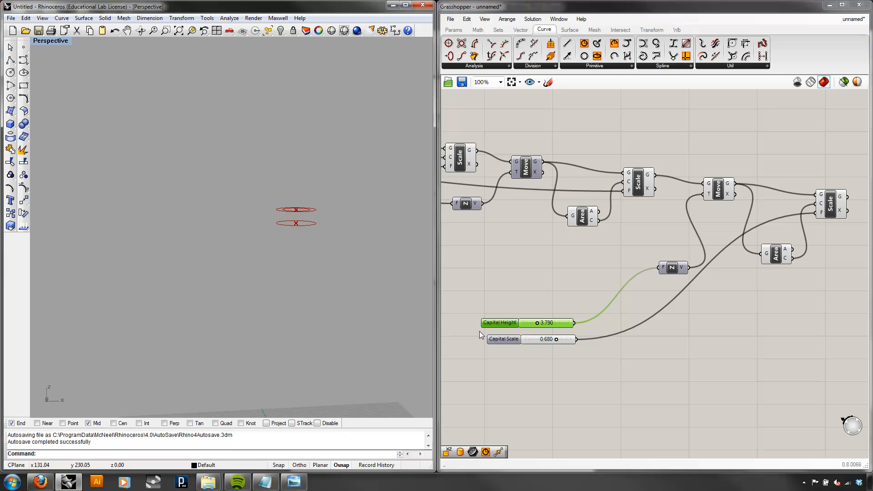
- Set the maximum of the Capital Scale slider to 1.5 and raise its value to 1.500
right_click(539, 340)
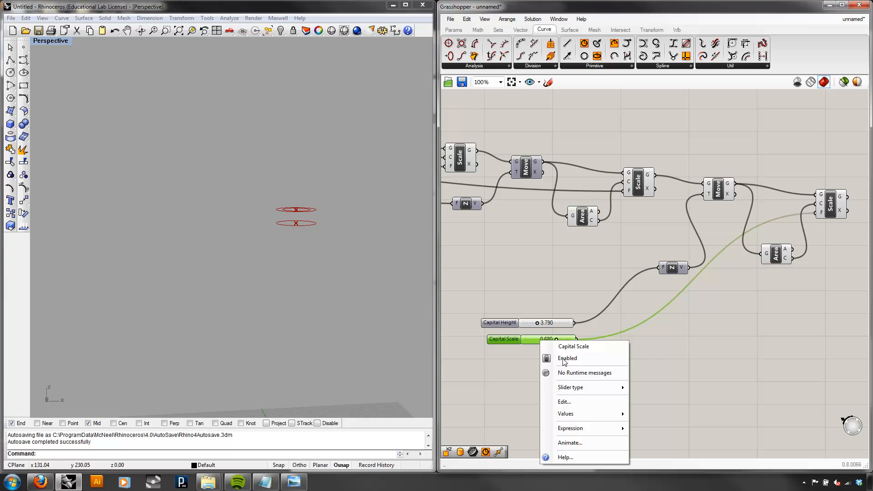
click(576, 402)
double_click(586, 401)
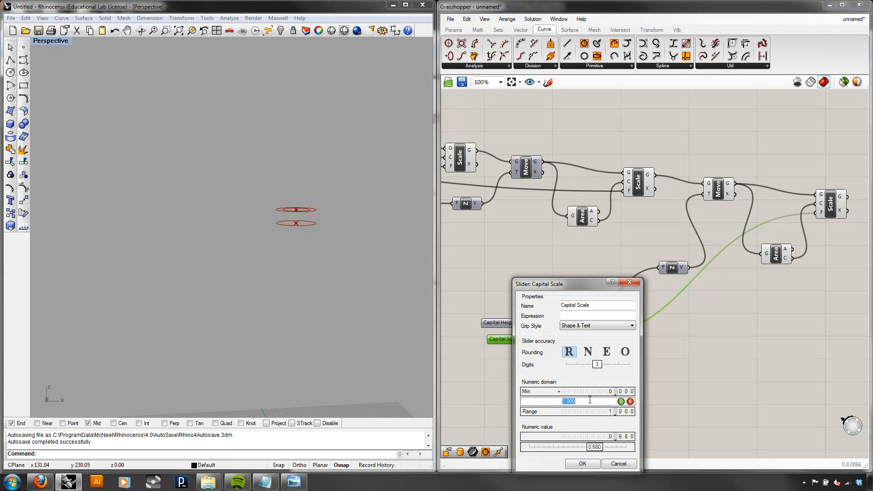
text(1.5)
click(621, 402)
click(586, 464)
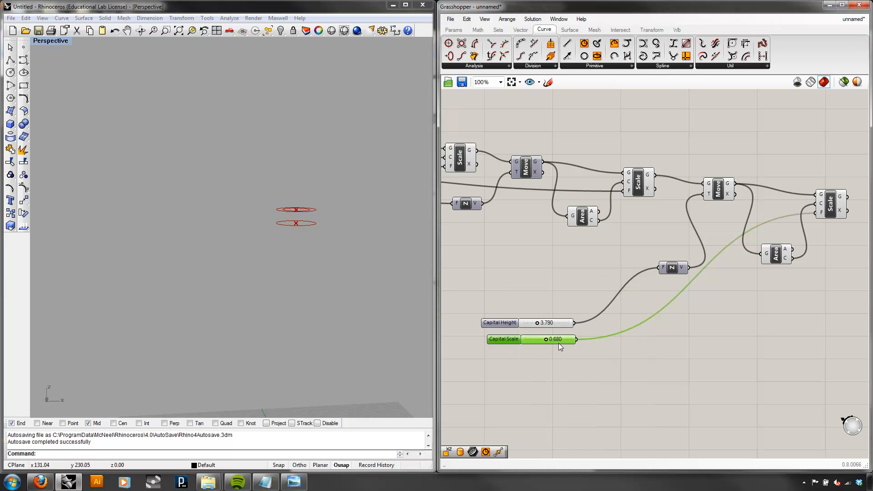
drag(548, 339, 571, 341)
right_drag(372, 266, 378, 291)
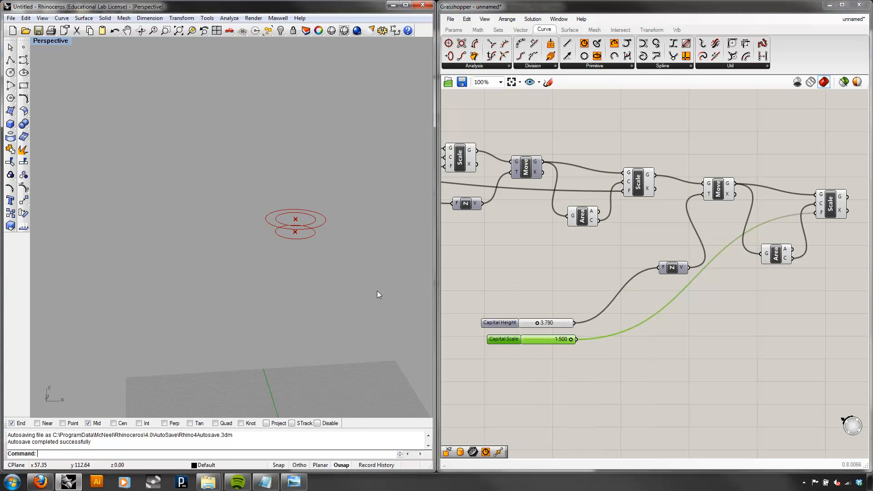
- Turn off the preview of the last Move component
click(716, 184)
right_click(718, 127)
click(733, 148)
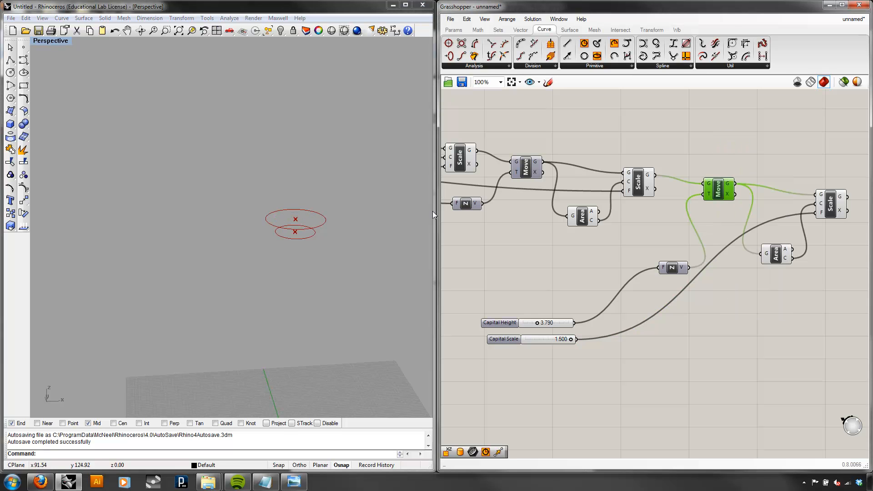
- Reduce the Capital Height slider to 1.000 and the Capital Scale slider to 1.245
scroll(316, 238, down, 3)
right_drag(315, 238, 294, 286)
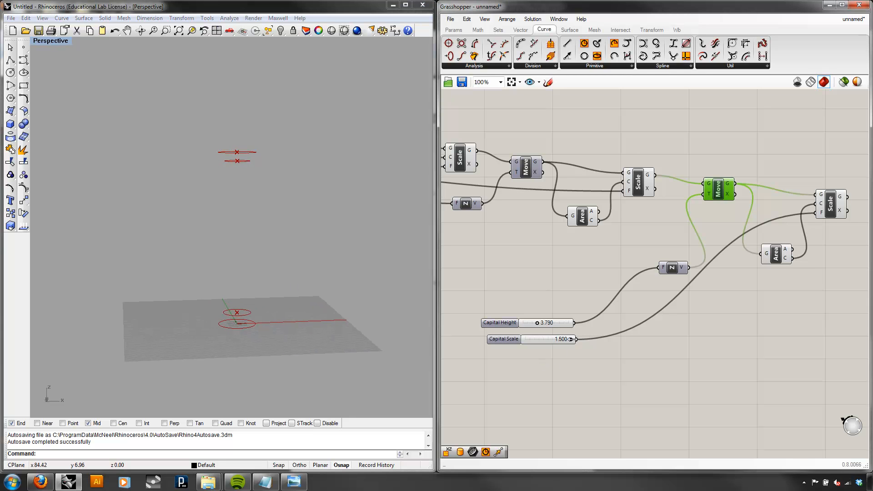
mouse_move(571, 339)
mouse_down()
mouse_move(554, 340)
mouse_move(563, 339)
mouse_up()
right_drag(282, 263, 324, 291)
- Move the Capital Height and Capital Scale sliders together to just beneath the Shaft End slider
right_drag(535, 268, 750, 308)
scroll(573, 271, down, 2)
right_drag(633, 253, 587, 252)
drag(816, 407, 516, 251)
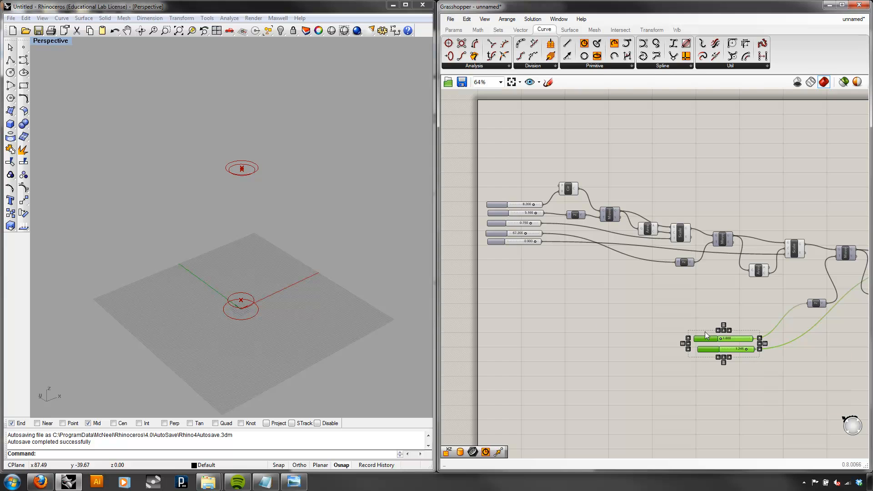
drag(738, 340, 536, 258)
scroll(529, 251, up, 5)
click(626, 333)
- Set the Base Radius slider to 8.488
right_drag(303, 288, 336, 339)
mouse_move(576, 198)
mouse_down()
mouse_move(557, 202)
mouse_move(585, 211)
mouse_up()
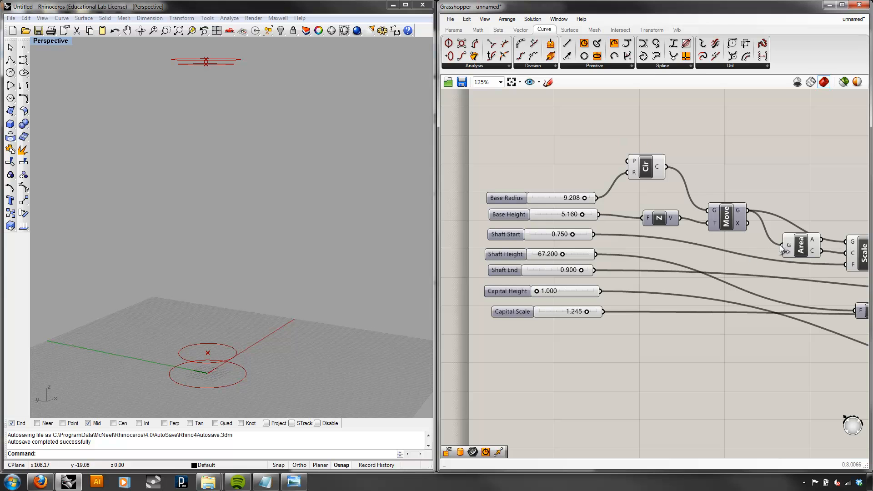
right_drag(779, 246, 593, 225)
scroll(592, 224, down, 2)
right_drag(808, 276, 755, 273)
right_drag(554, 231, 759, 303)
scroll(580, 252, up, 2)
right_drag(624, 275, 597, 260)
drag(607, 247, 603, 266)
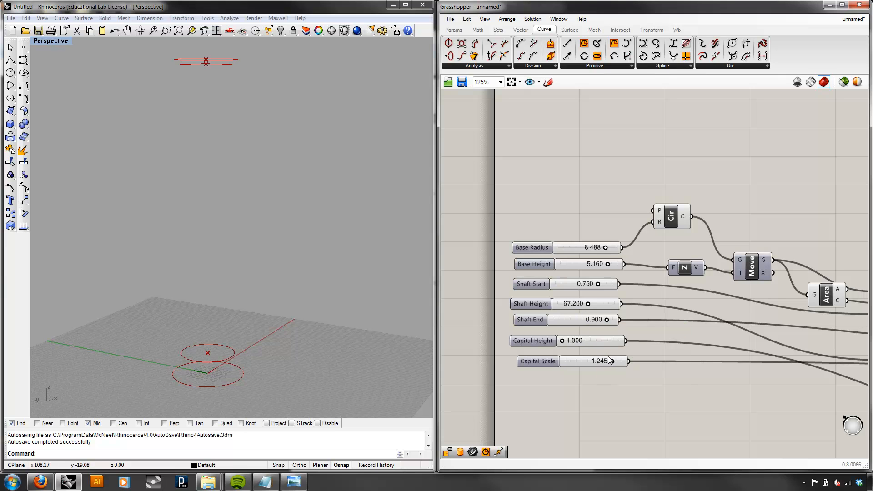
- Set the Capital Scale slider's value to 1.317 and its minimum to 1
mouse_move(612, 360)
mouse_down()
mouse_move(593, 358)
mouse_move(616, 362)
mouse_up()
right_click(581, 361)
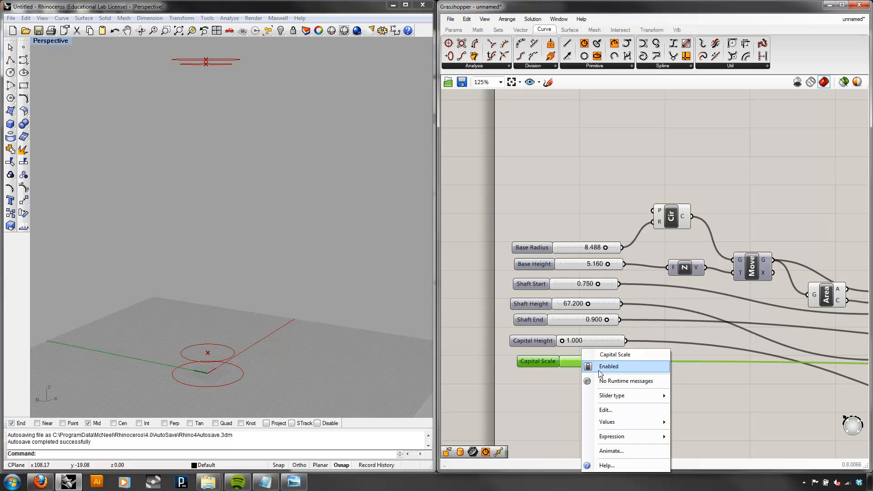
click(605, 410)
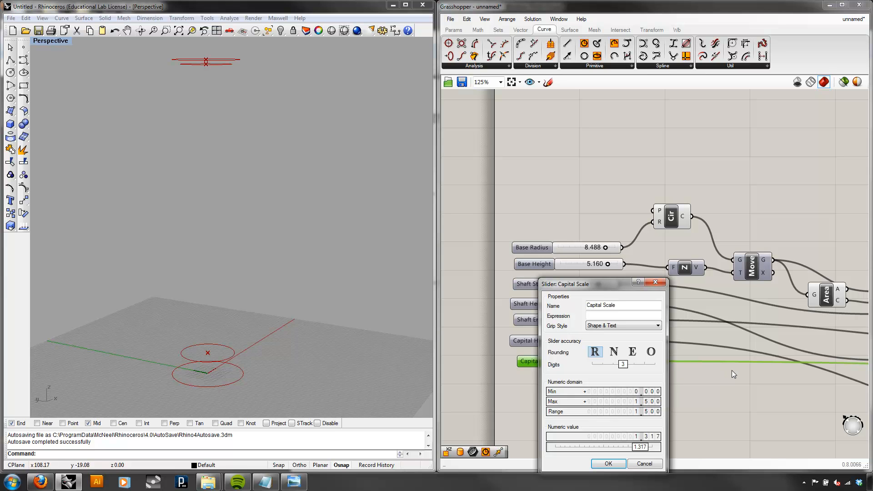
double_click(642, 391)
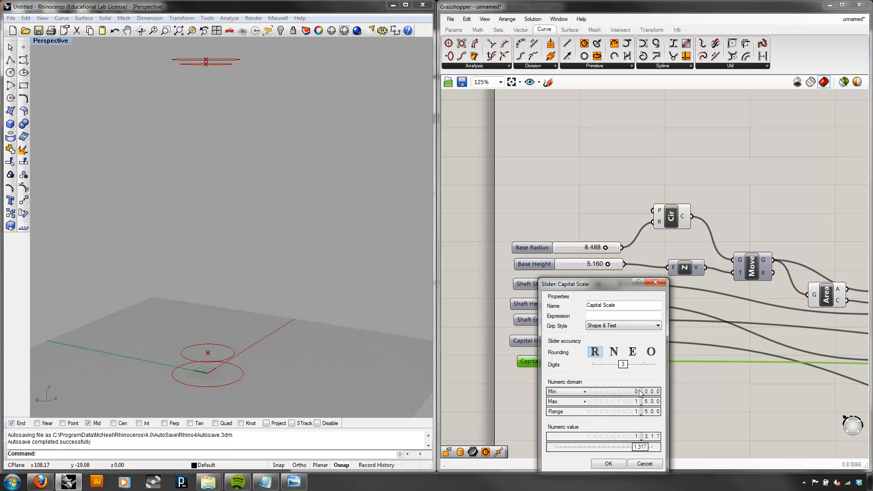
text(1)
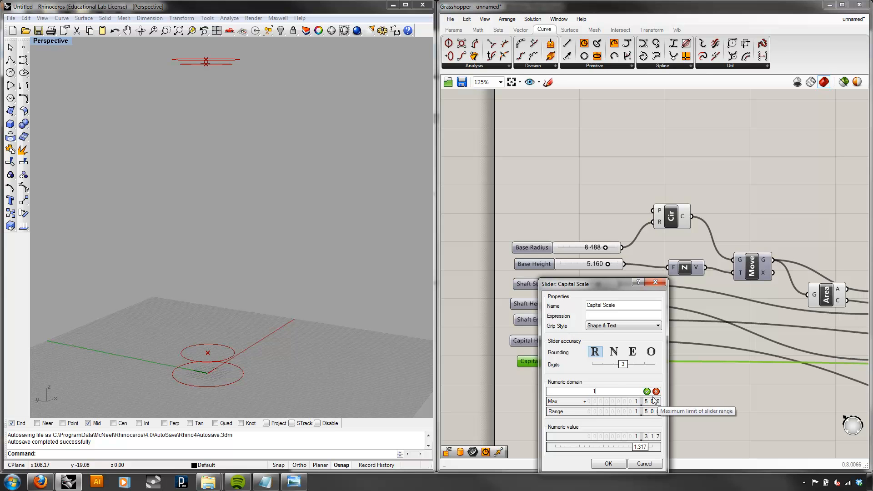
key(Return)
click(609, 464)
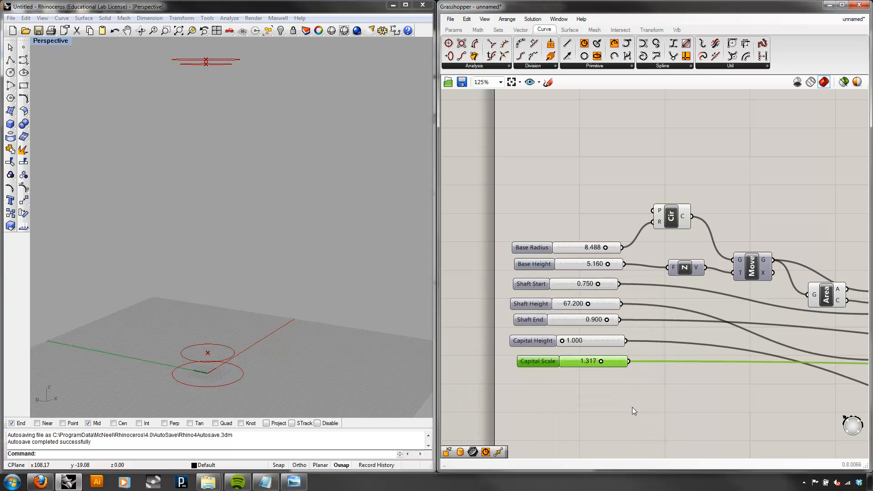
- Set the Capital Scale slider to 1.500 and the Shaft Start slider to 0.790
drag(583, 357, 694, 392)
right_drag(392, 338, 336, 306)
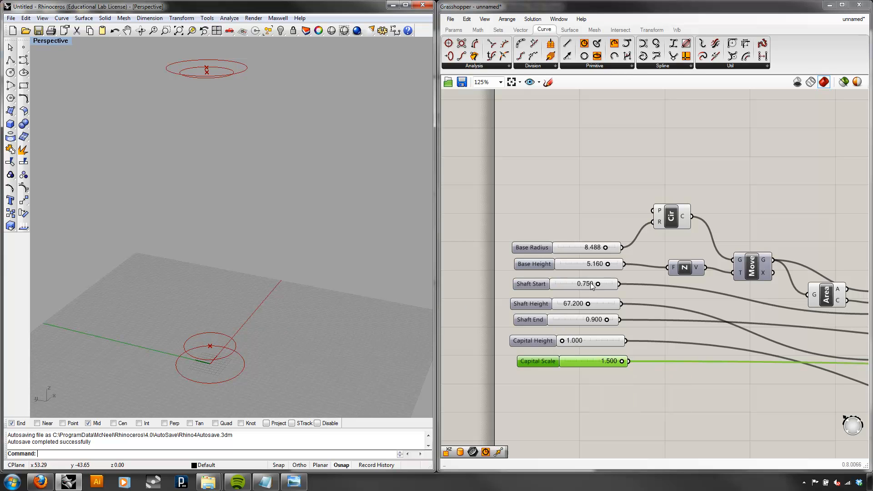
mouse_move(597, 283)
mouse_down()
mouse_move(636, 292)
mouse_move(578, 286)
mouse_move(599, 287)
mouse_up()
right_drag(331, 227, 328, 239)
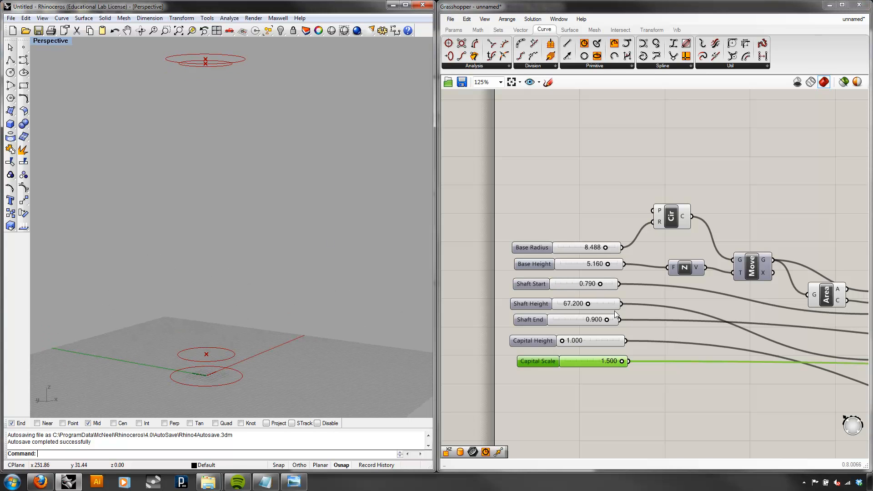
- Set the Shaft Height slider to 71.168, the Base Height slider to 4.400 and the Shaft Start slider to 0.838
mouse_move(590, 304)
mouse_down()
mouse_move(566, 305)
mouse_move(589, 303)
mouse_up()
right_drag(659, 302, 622, 303)
click(553, 253)
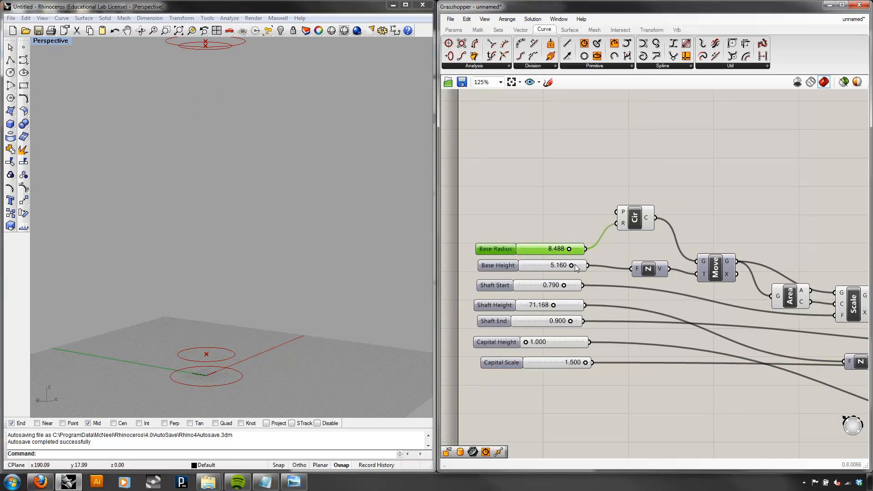
drag(571, 266, 566, 285)
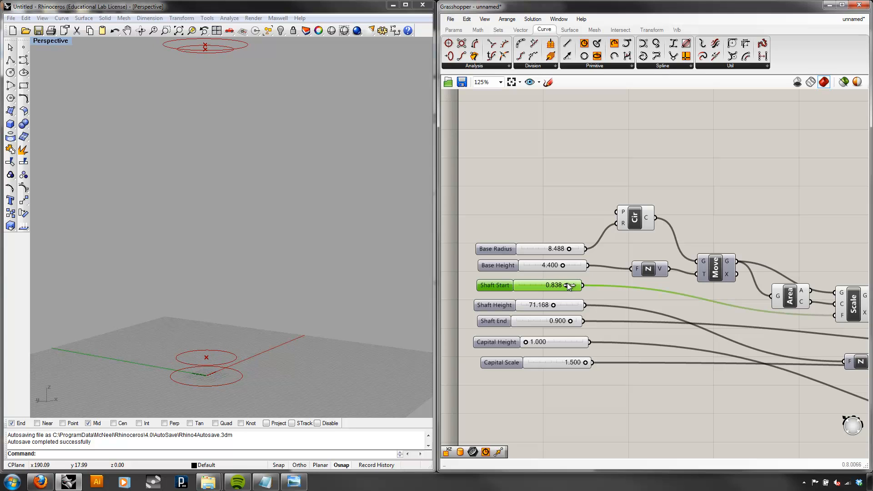
click(553, 305)
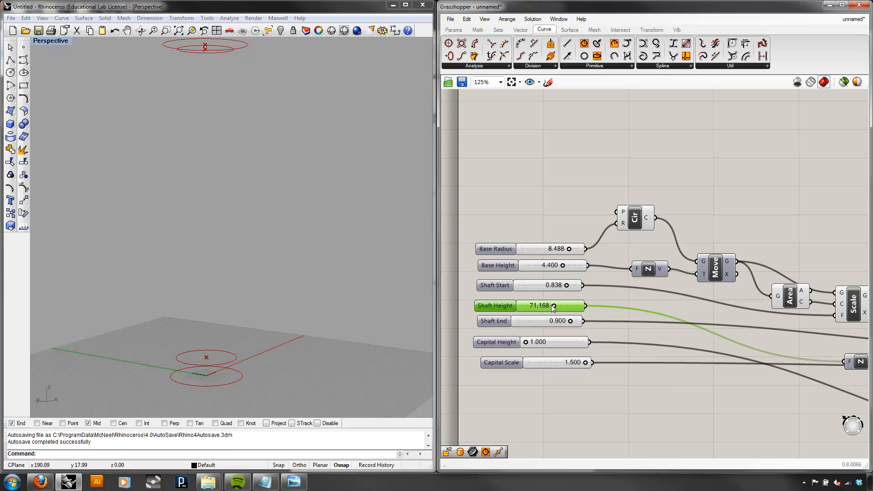
- Set the Shaft End slider to 0.809 and the Capital Height slider to 1.936, keeping Capital Scale at 1.500
mouse_move(569, 321)
mouse_down()
mouse_move(556, 318)
mouse_move(563, 317)
mouse_up()
drag(527, 342, 532, 342)
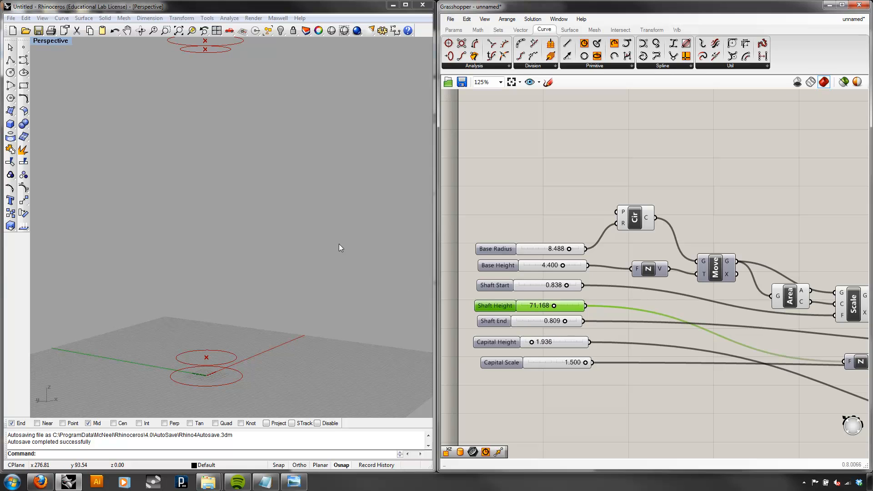
shift+right_drag(339, 244, 343, 258)
mouse_move(584, 362)
mouse_down()
mouse_move(572, 362)
mouse_move(591, 362)
mouse_move(539, 362)
mouse_move(501, 347)
mouse_move(591, 359)
mouse_up()
- Align all seven sliders along their left edges and space them evenly in the column
drag(596, 399, 519, 205)
click(530, 237)
click(563, 201)
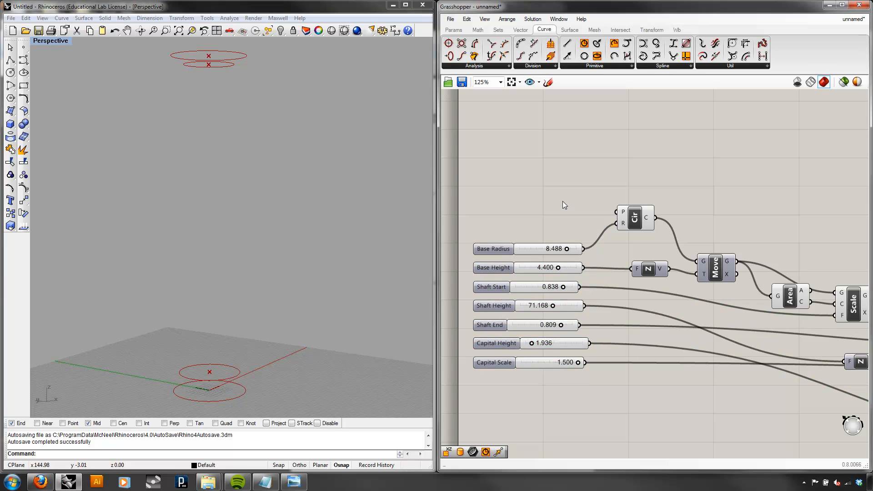
- Examine which circle each Circle, Move and Scale component produces along the definition
scroll(689, 321, down, 1)
right_drag(682, 282, 622, 267)
click(561, 196)
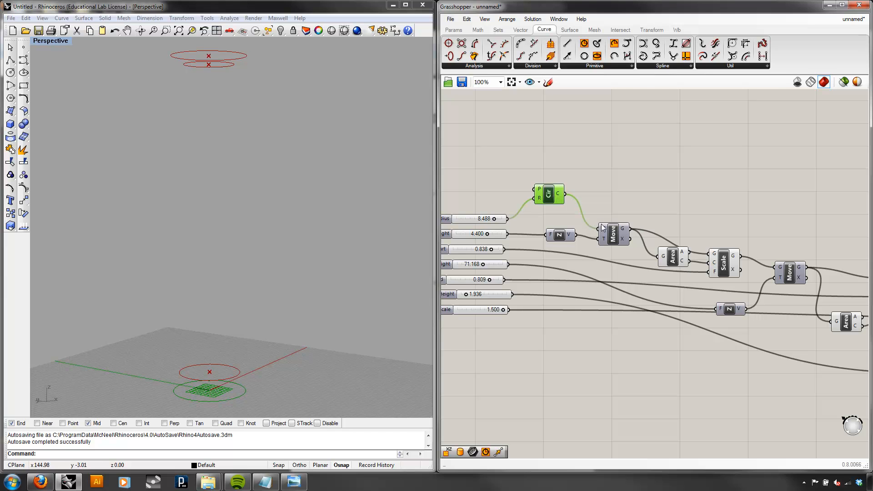
click(613, 234)
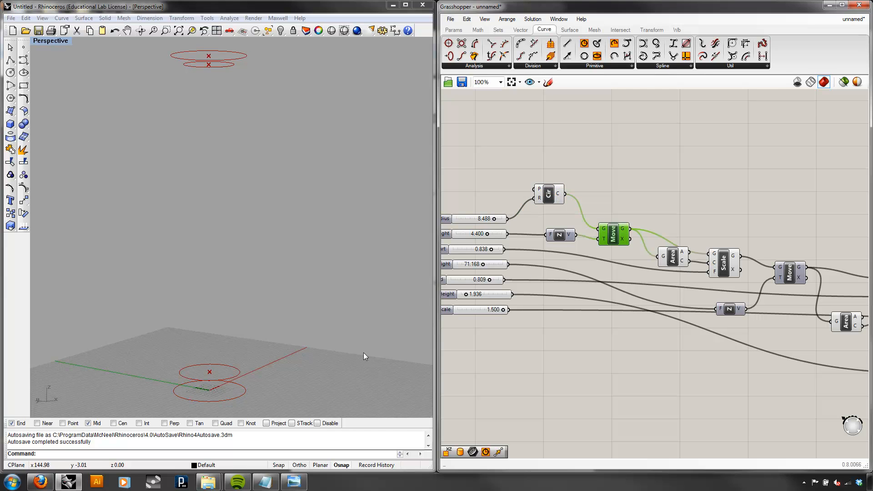
click(725, 263)
right_drag(764, 294, 564, 273)
click(598, 253)
click(716, 280)
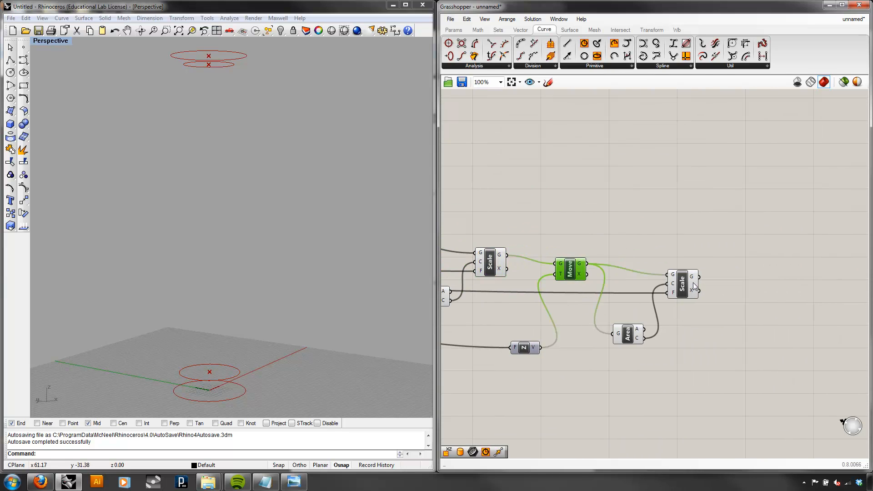
click(693, 282)
click(626, 255)
right_drag(620, 252, 694, 266)
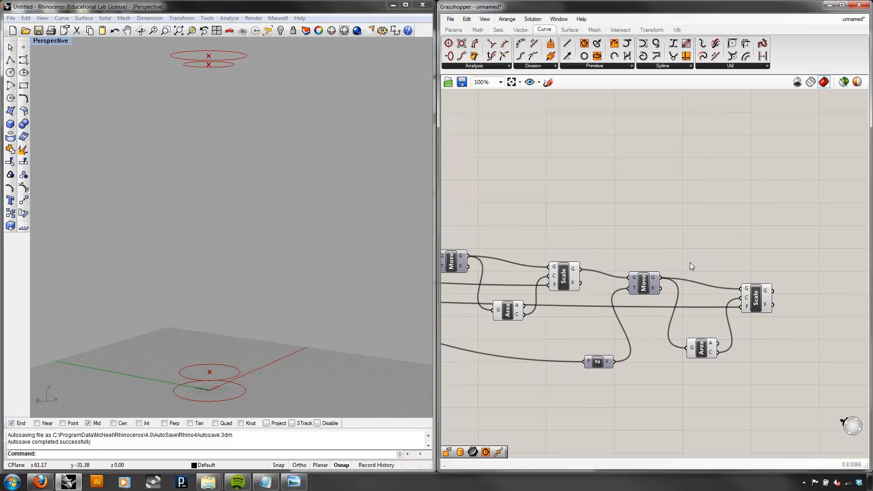
- Add a Loft component to the canvas and place it above and beyond the last Scale component
scroll(688, 234, down, 4)
right_drag(674, 242, 773, 241)
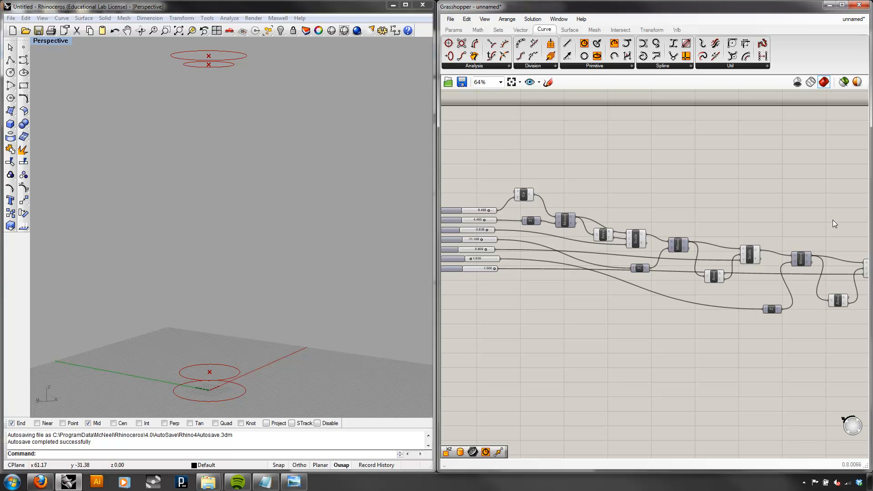
right_drag(828, 211, 511, 224)
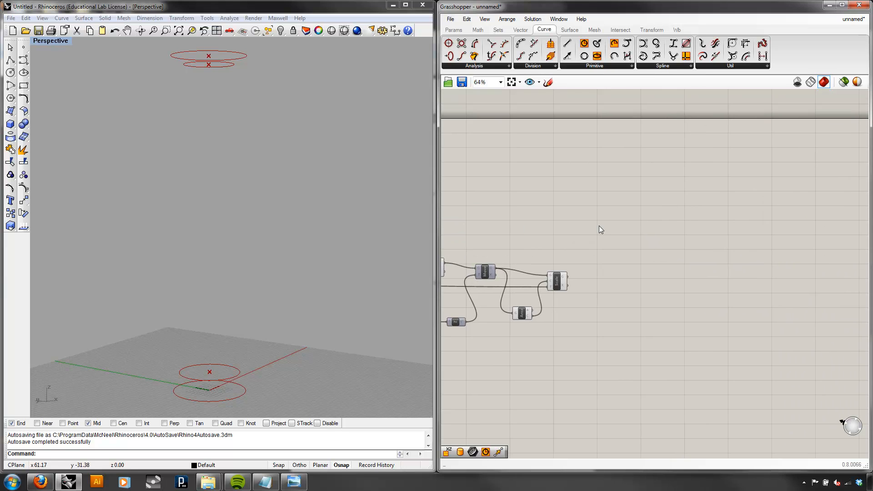
double_click(599, 225)
text(loft)
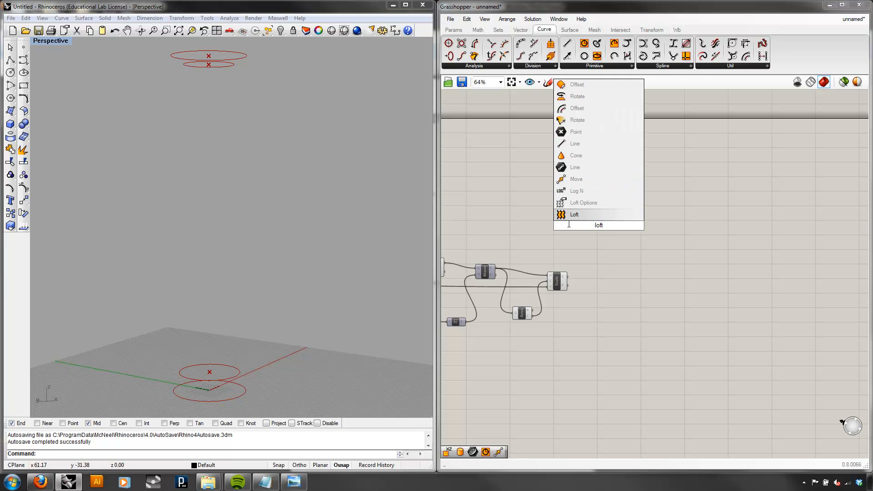
click(574, 215)
scroll(641, 284, up, 2)
drag(657, 244, 645, 269)
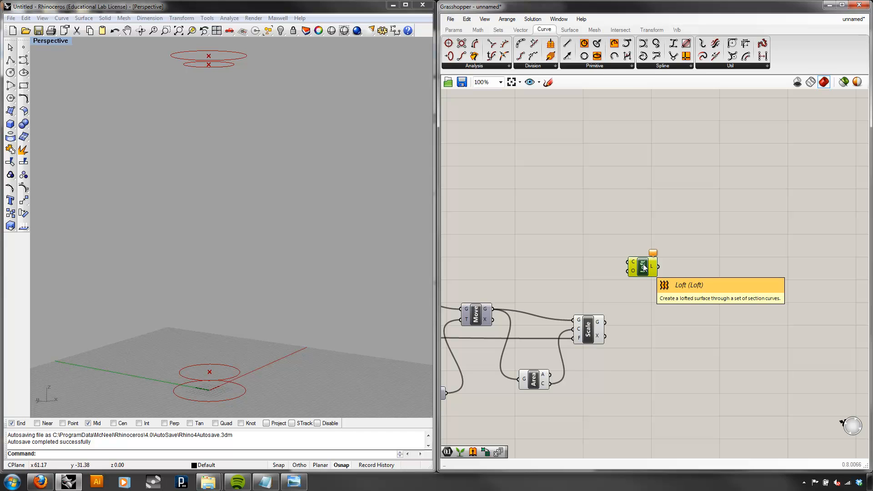
right_drag(574, 277, 680, 276)
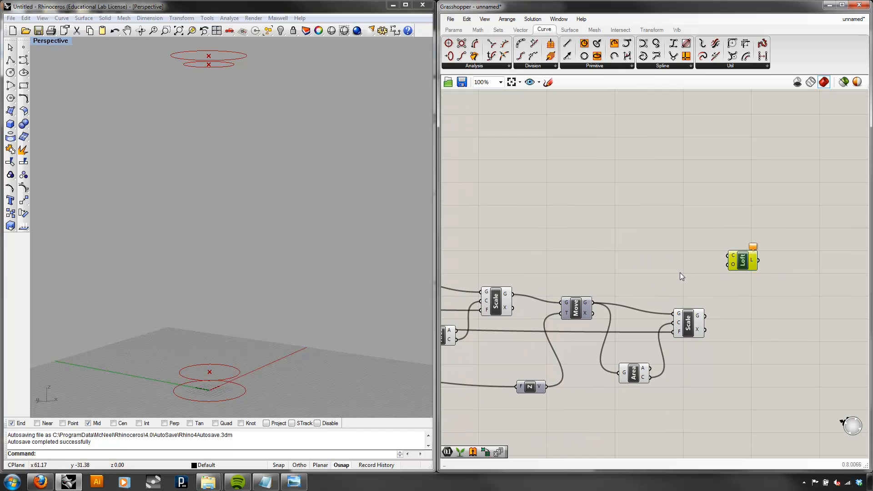
- Move the Loft component back above the last Move component and check which circles the Circle and first two Scale components produce
scroll(680, 272, down, 2)
drag(722, 262, 623, 236)
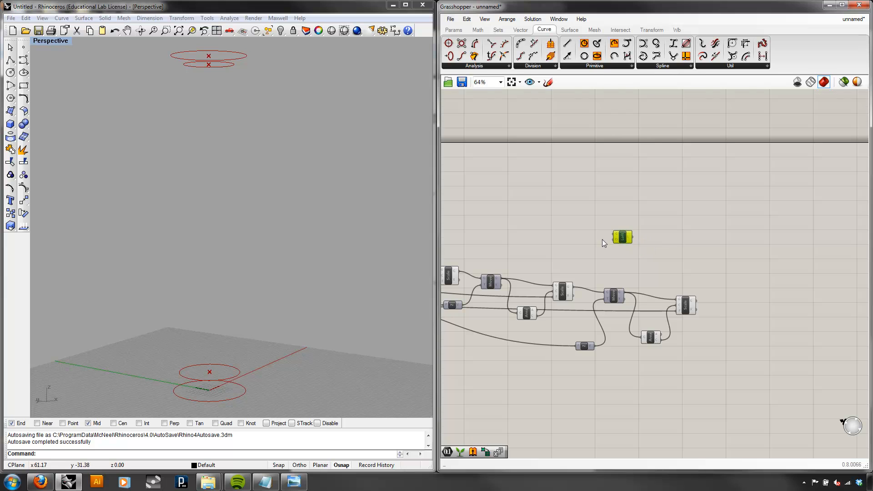
right_drag(602, 239, 658, 249)
right_drag(594, 261, 680, 259)
scroll(601, 266, up, 1)
scroll(601, 266, down, 1)
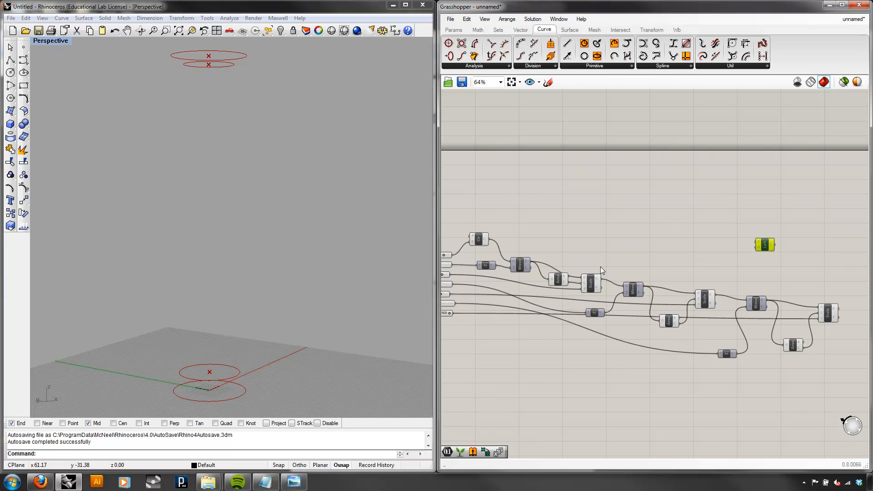
click(474, 240)
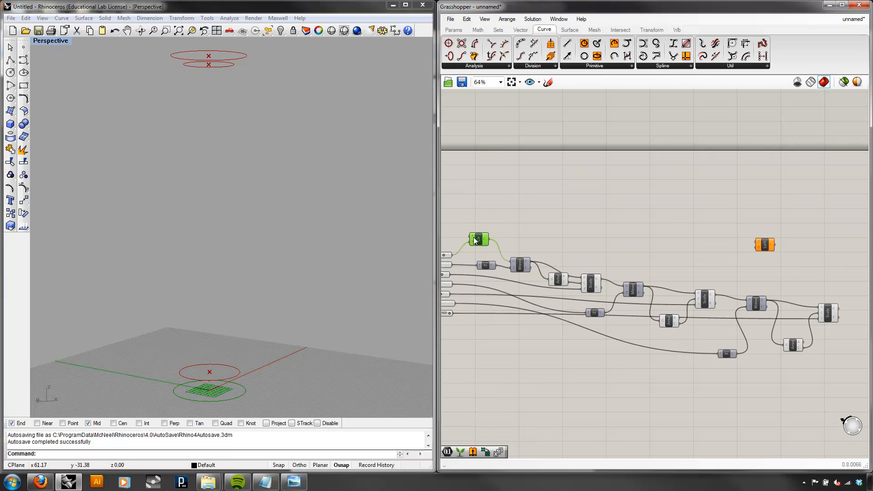
click(589, 283)
click(705, 300)
click(691, 214)
- Feed the base Circle and the geometry outputs of the three Scale components, in order from base to capital, into the Loft's section curves
drag(764, 246, 741, 250)
scroll(738, 250, up, 3)
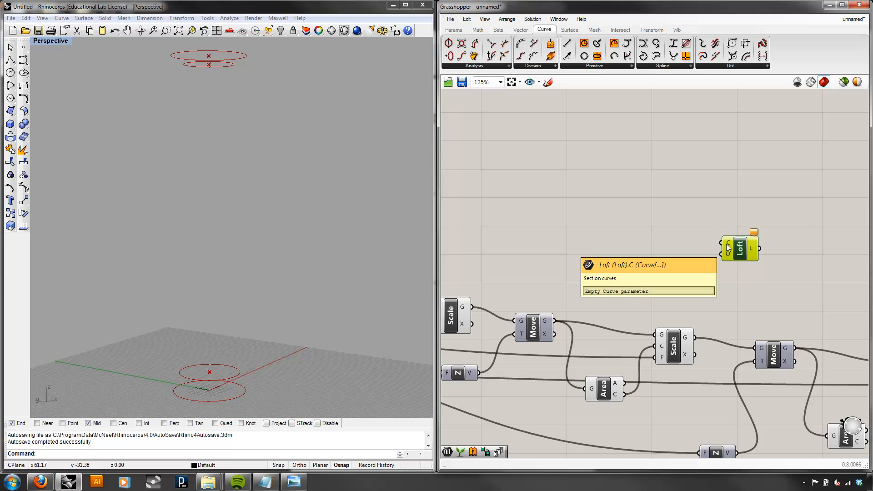
scroll(728, 248, down, 3)
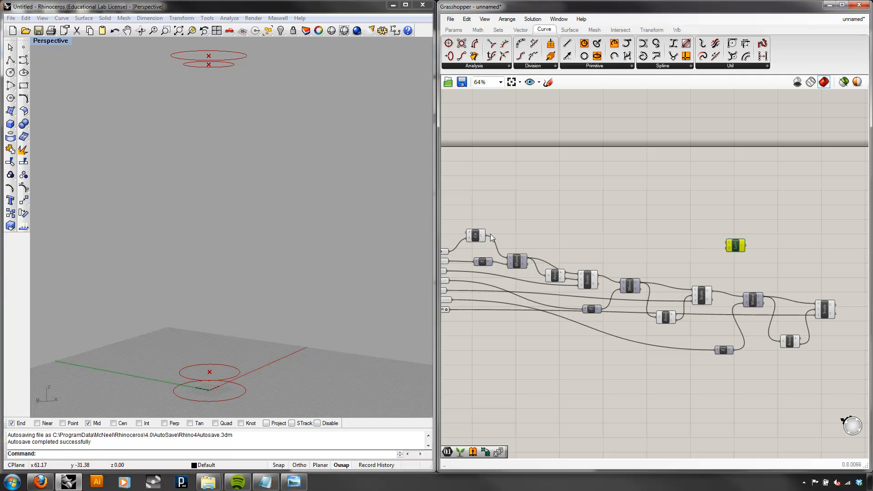
drag(503, 232, 663, 212)
drag(729, 248, 728, 245)
shift+drag(598, 275, 731, 246)
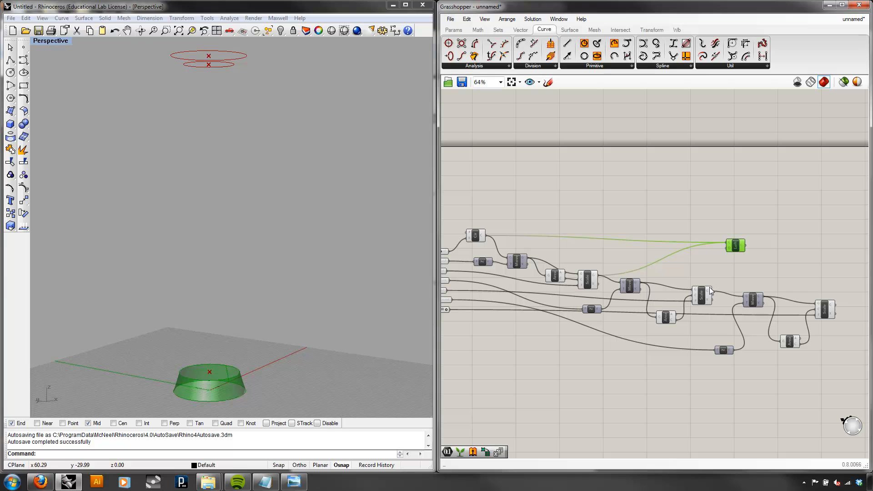
shift+drag(713, 290, 725, 241)
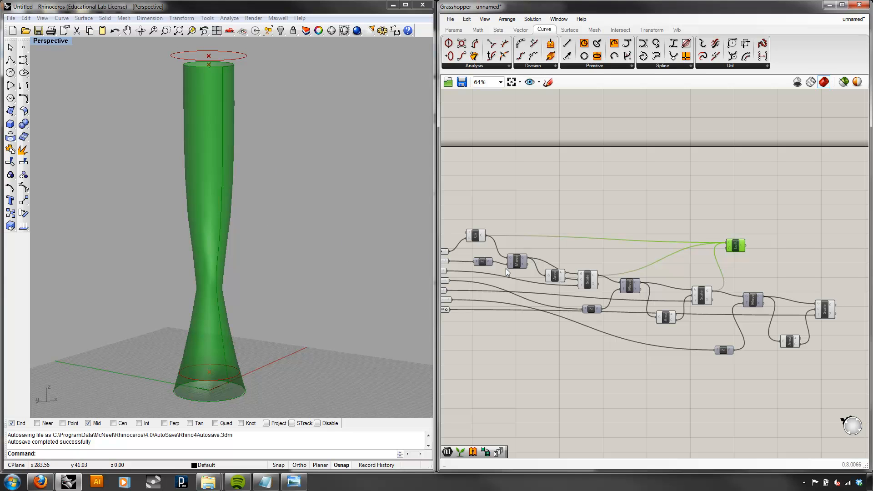
shift+drag(836, 305, 725, 246)
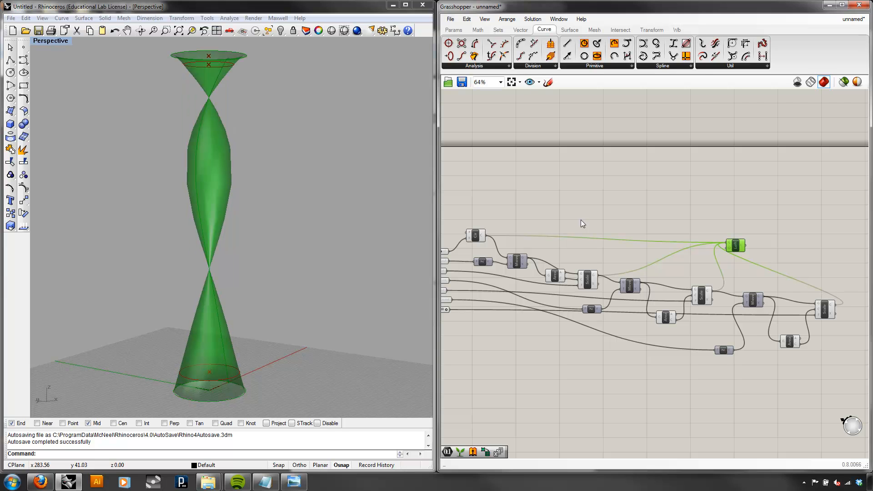
- Move the Loft component above and beyond the last Scale component and deselect it
right_drag(691, 203, 505, 189)
drag(551, 233, 717, 221)
click(703, 252)
- Set the Loft's loft type to Straight in its loft options and commit the change
scroll(710, 233, up, 2)
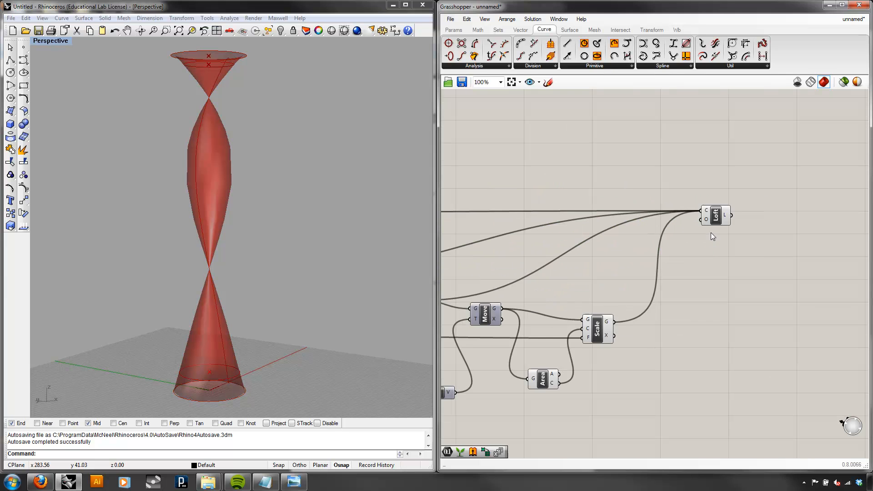
scroll(706, 223, up, 4)
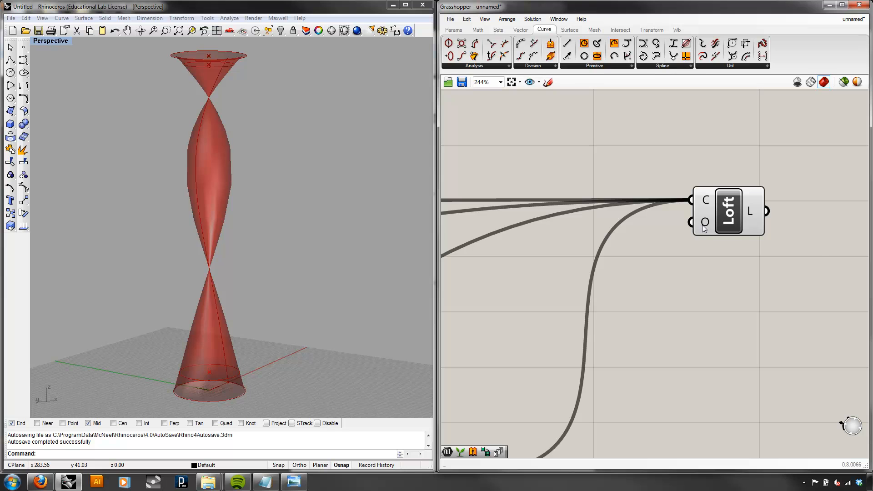
right_click(705, 225)
mouse_move(733, 323)
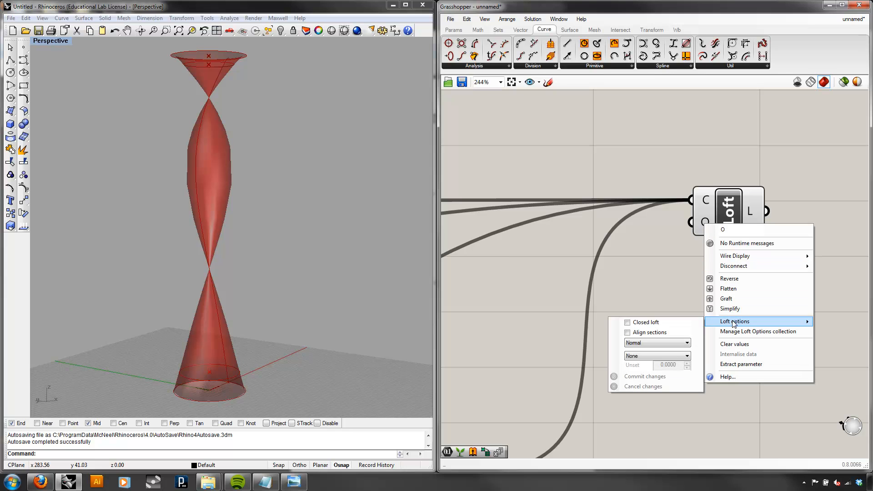
click(644, 342)
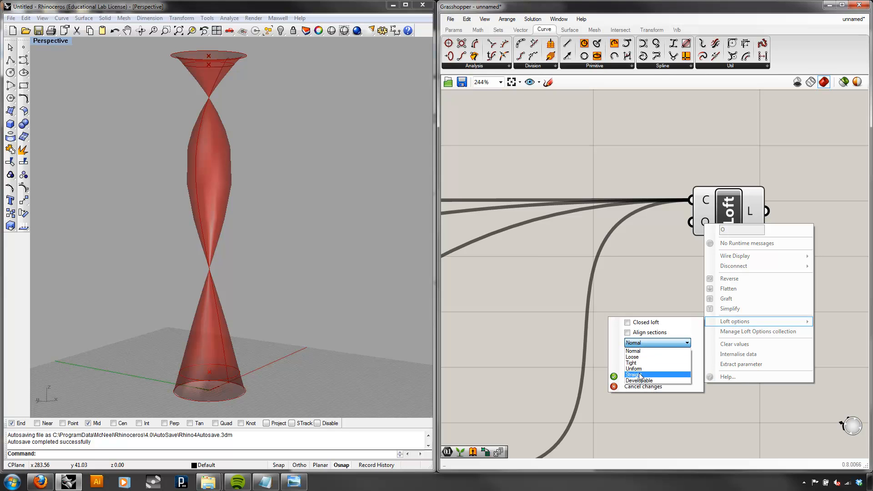
click(640, 375)
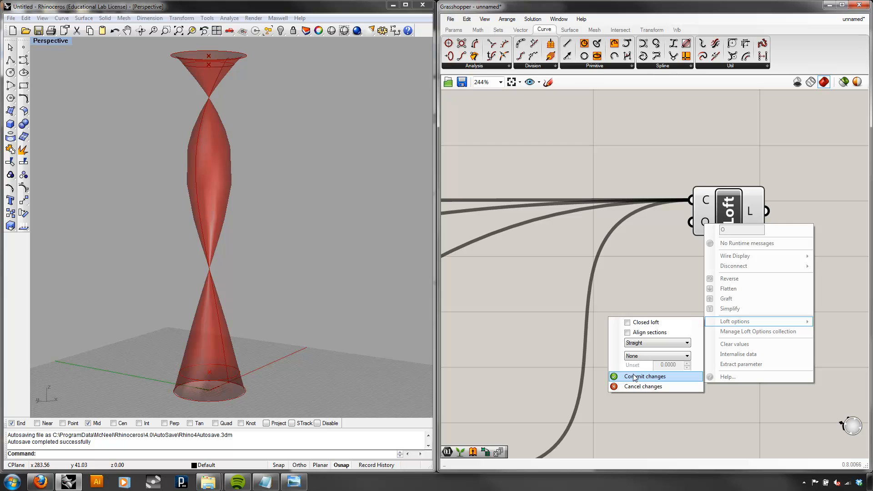
click(634, 377)
- Restore the four-viewport layout in Rhino and frame the whole column in the Front and Right views
right_drag(286, 332, 328, 309)
scroll(648, 299, down, 5)
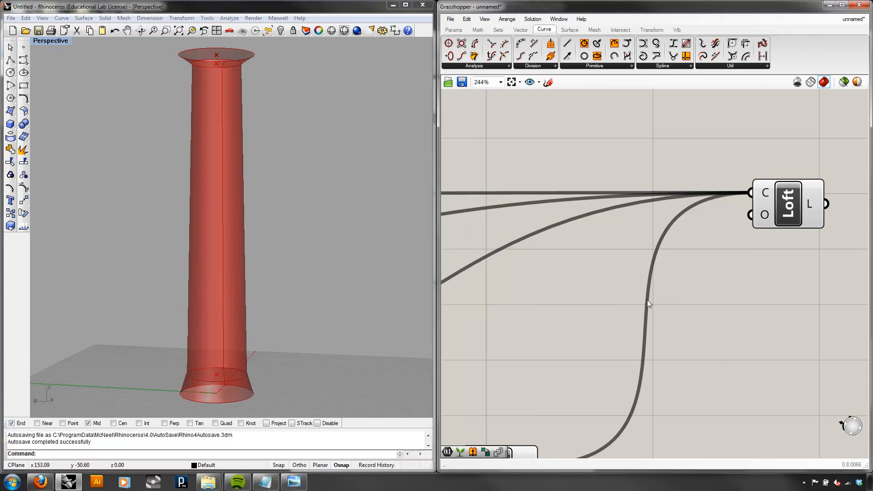
mouse_move(277, 261)
right_down()
mouse_move(279, 246)
mouse_move(268, 271)
right_up()
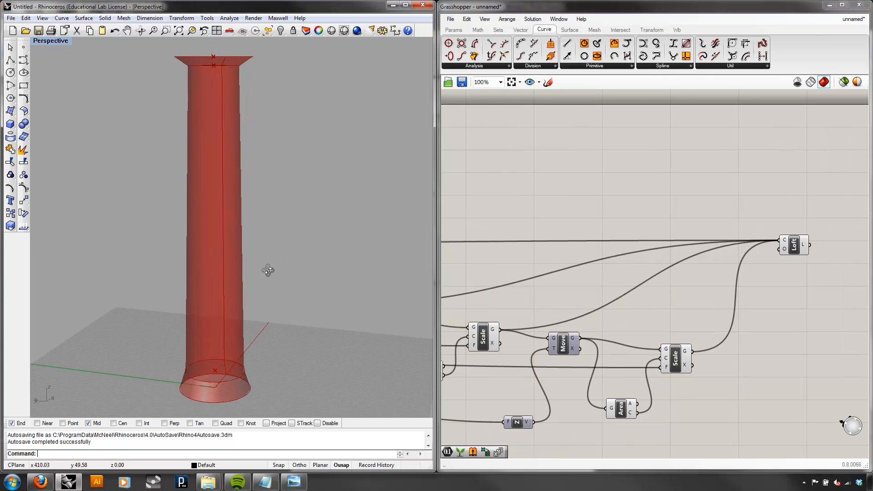
double_click(56, 43)
click(182, 31)
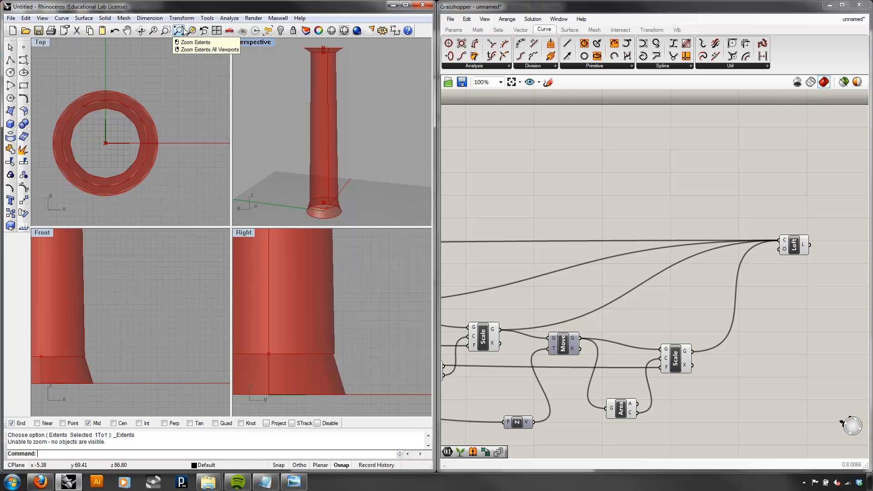
click(182, 30)
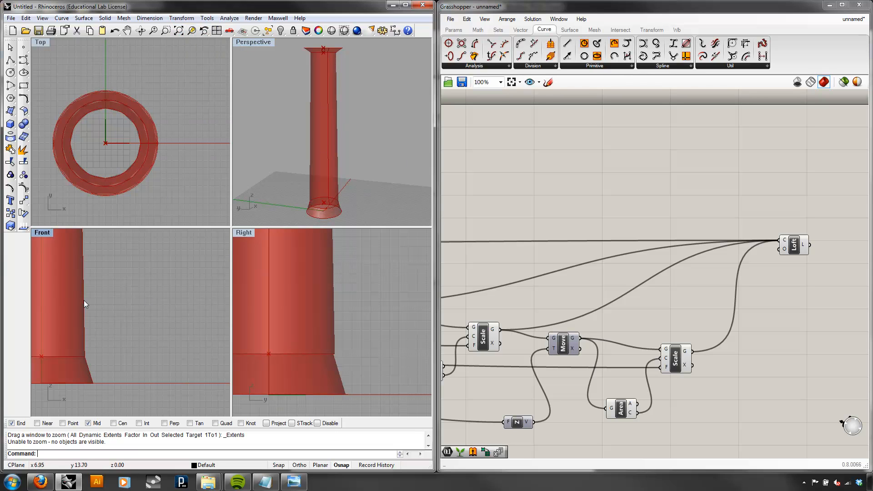
right_drag(84, 300, 143, 299)
scroll(143, 299, down, 5)
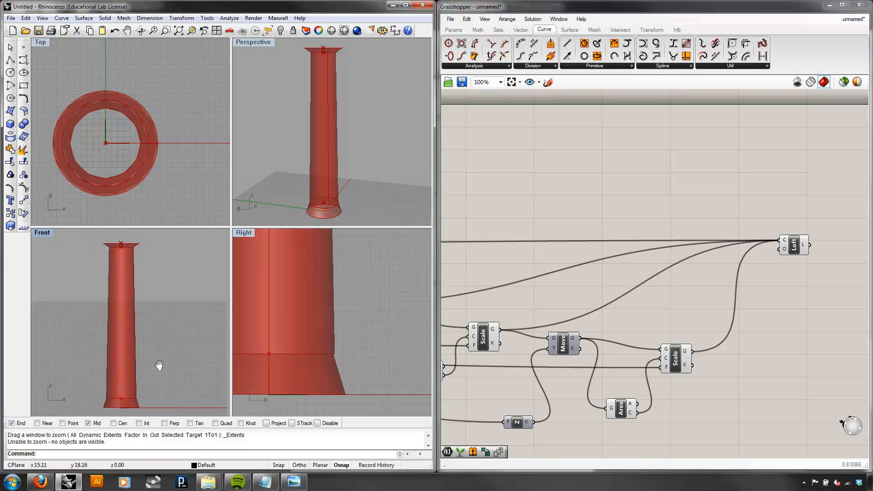
scroll(377, 326, down, 6)
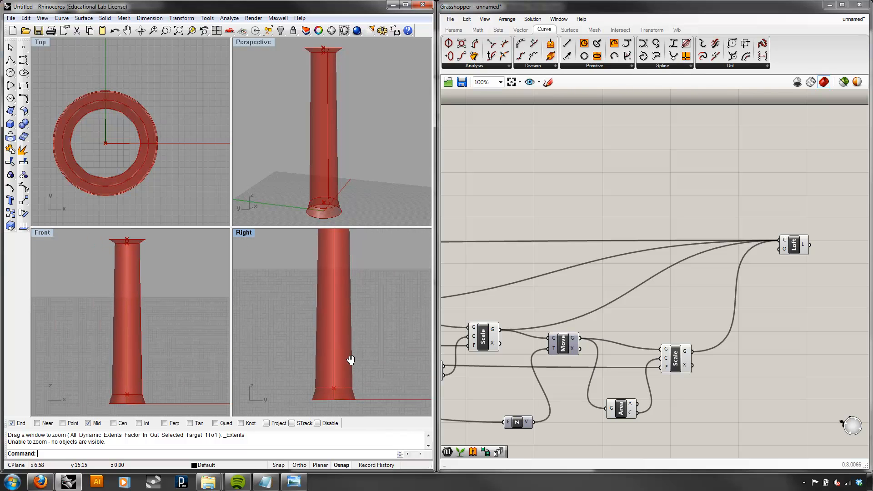
scroll(361, 349, up, 2)
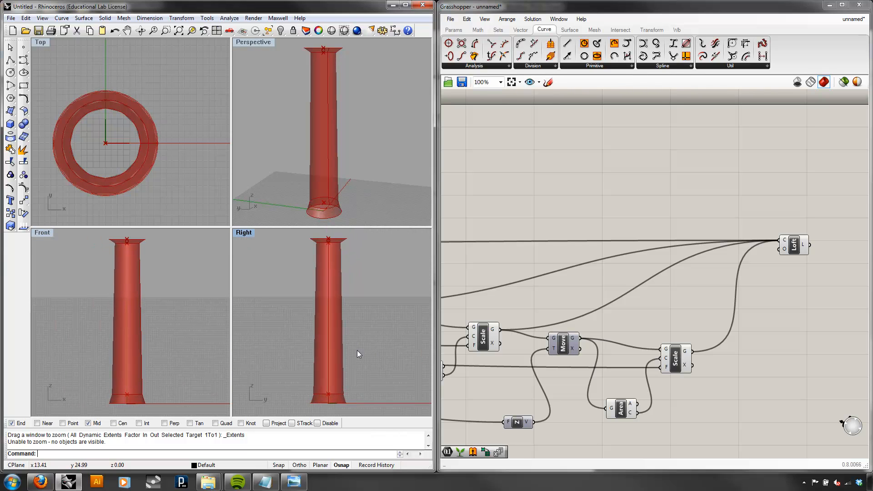
- Set the Shaft Start slider to 0.718 and the Capital Height slider to 3.880
right_drag(545, 293, 703, 258)
right_drag(565, 258, 791, 251)
right_drag(508, 244, 612, 242)
scroll(522, 227, up, 2)
mouse_move(577, 265)
mouse_down()
mouse_move(552, 265)
mouse_move(570, 264)
mouse_up()
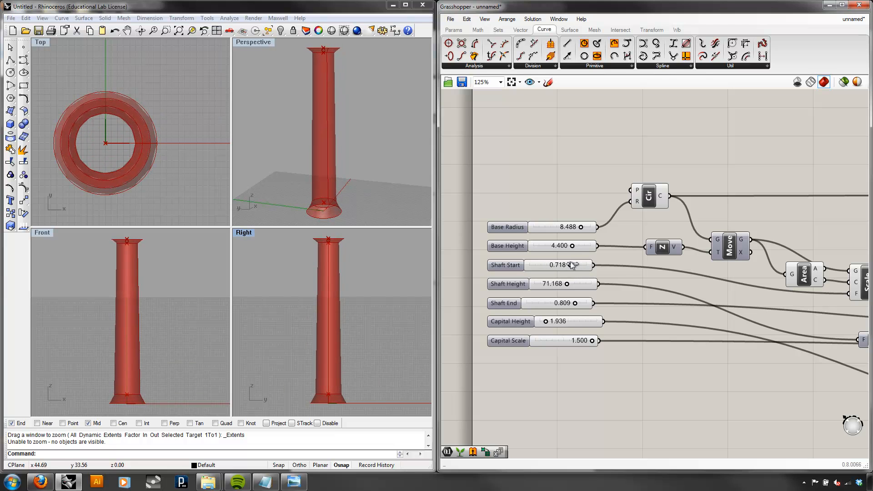
drag(544, 321, 558, 321)
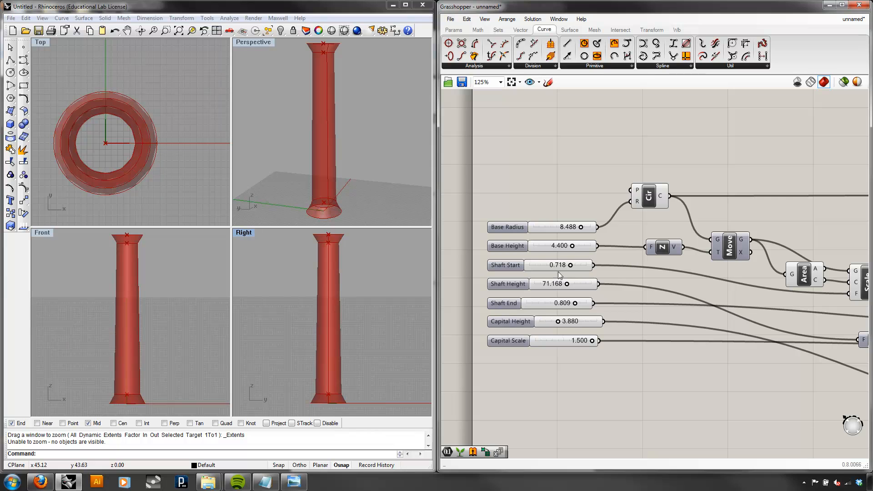
- Set the Shaft Height slider to 83.072 and the Shaft End slider to 0.573, with the whole column framed in the Perspective view
drag(569, 283, 572, 283)
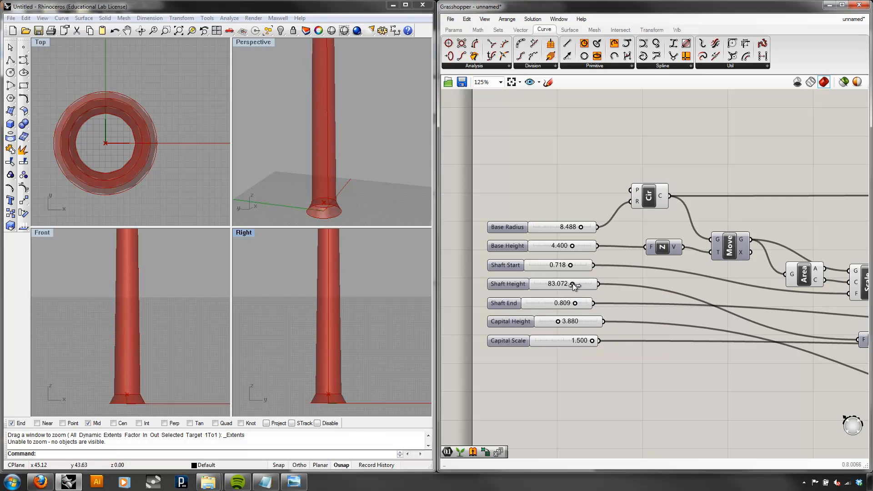
right_drag(380, 134, 372, 143)
scroll(372, 147, down, 3)
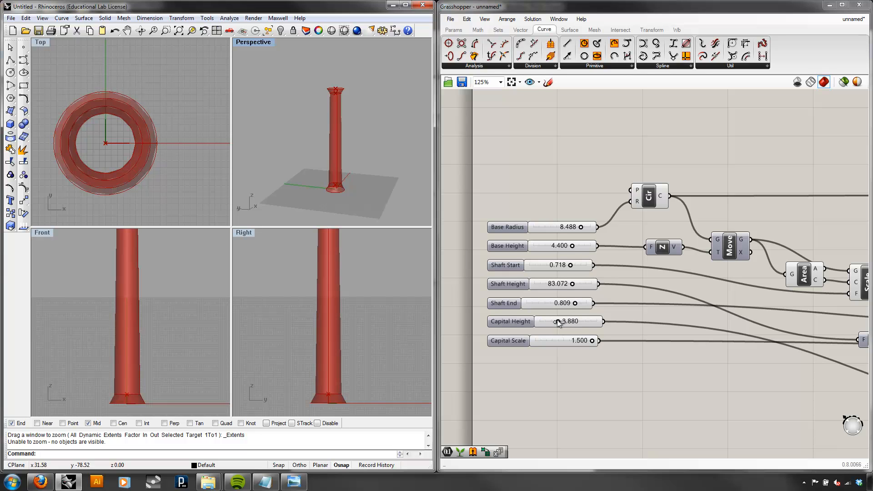
drag(575, 303, 561, 304)
right_drag(374, 148, 374, 135)
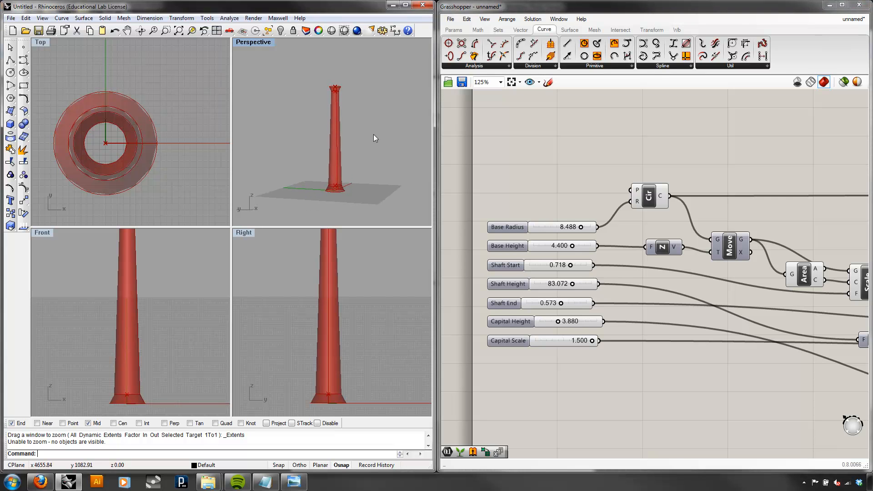
scroll(365, 153, up, 4)
shift+right_drag(364, 154, 385, 142)
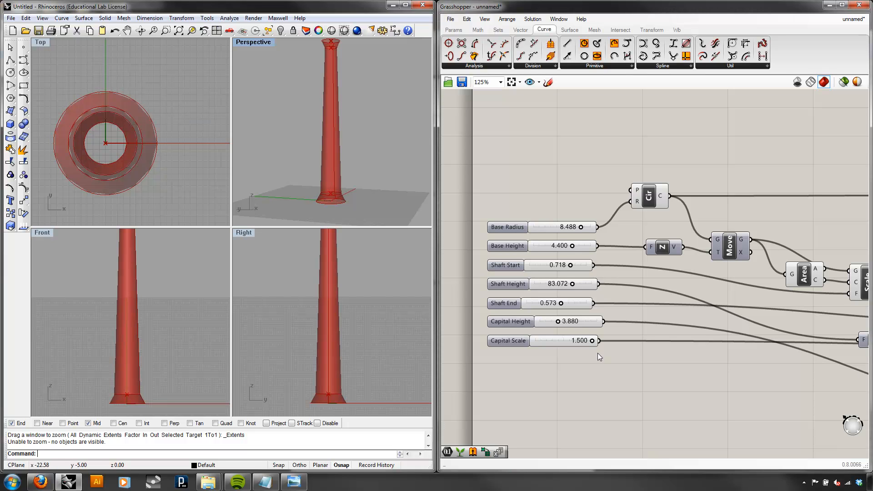
- Switch to Windows Photo Viewer to examine the reference drawing of the classical column orders
click(293, 481)
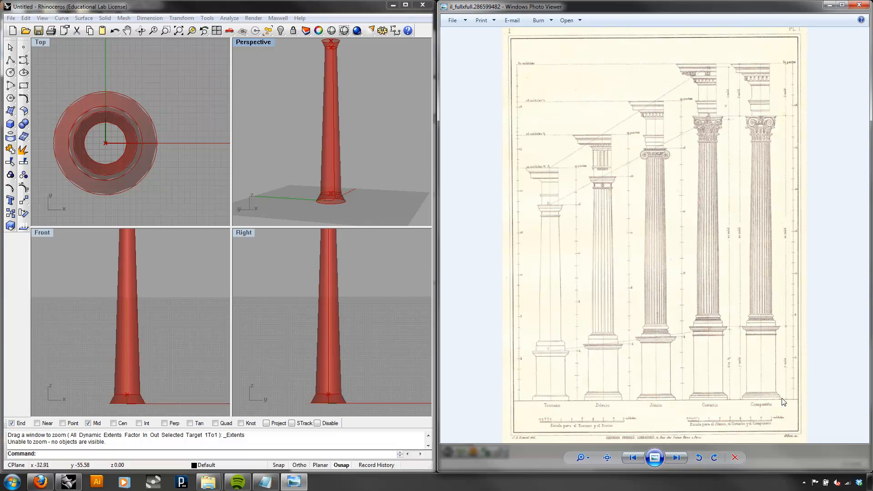
click(804, 483)
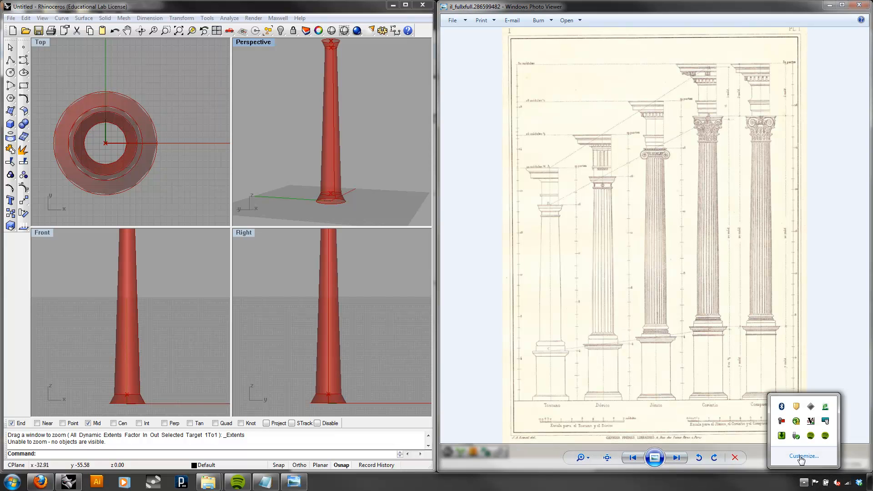
right_click(781, 421)
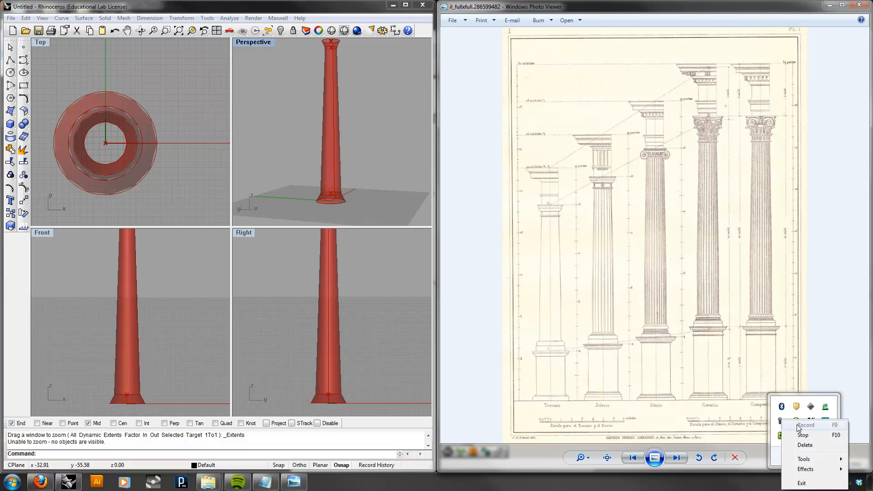